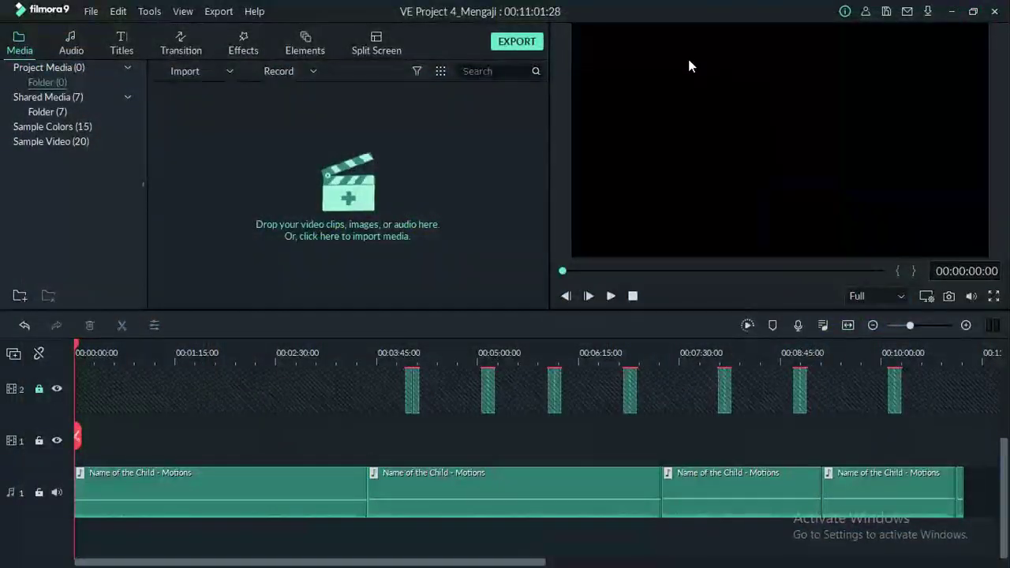
Bring the File Explorer window showing the Kalender 6 project folder to the front
{"action": "key", "text": "alt+Tab"}
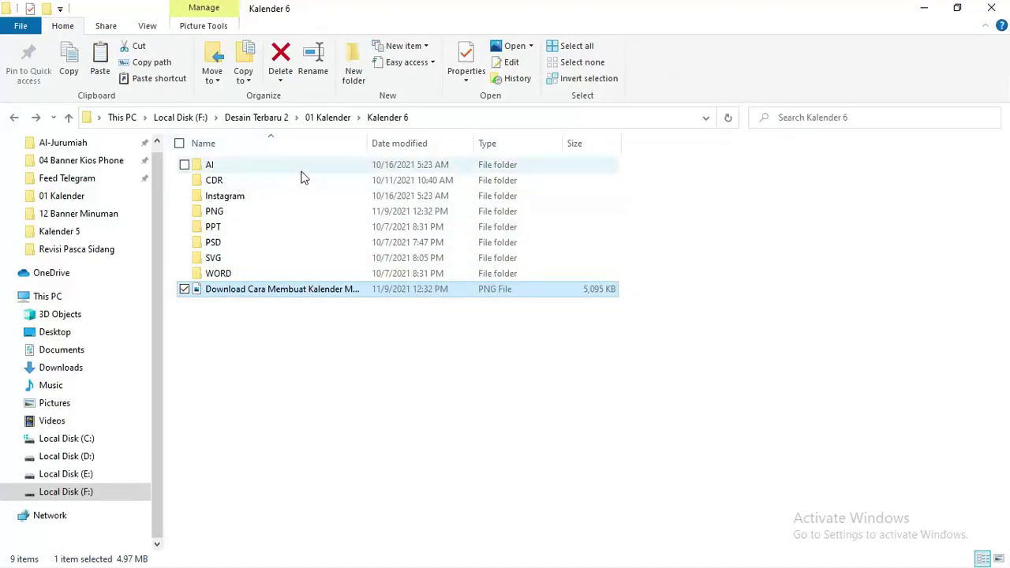
{"action": "mouse_move", "coordinate": [214, 180]}
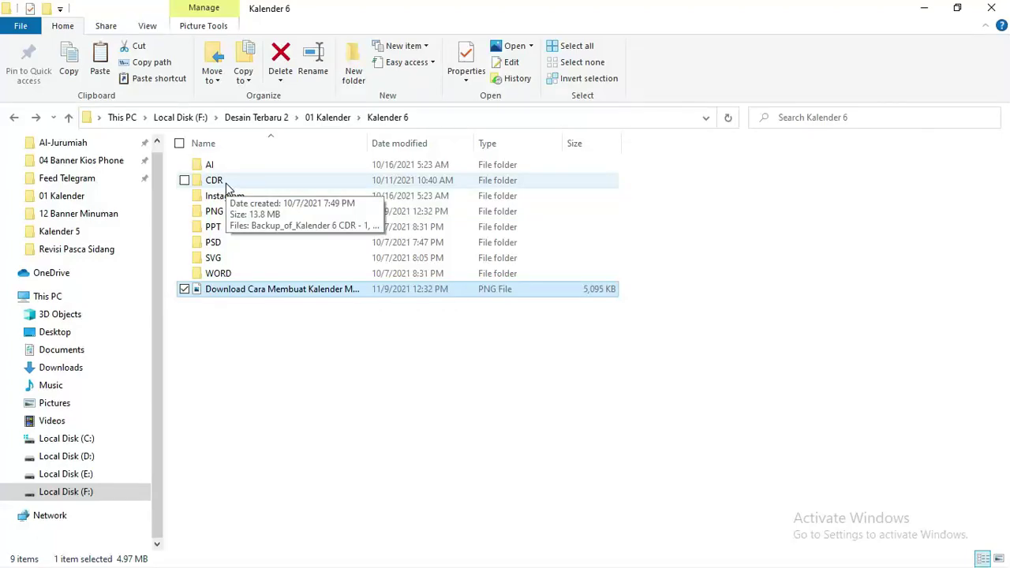
Open the four Kalender 6 Meja PSD files in Photoshop
{"action": "double_click", "coordinate": [226, 184]}
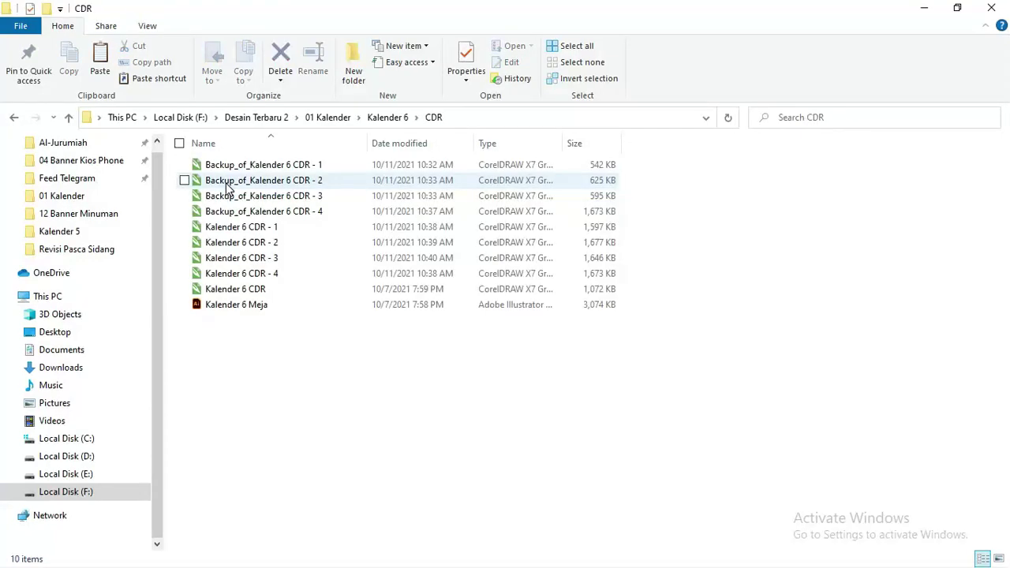
{"action": "key", "text": "alt+Left"}
{"action": "double_click", "coordinate": [226, 242]}
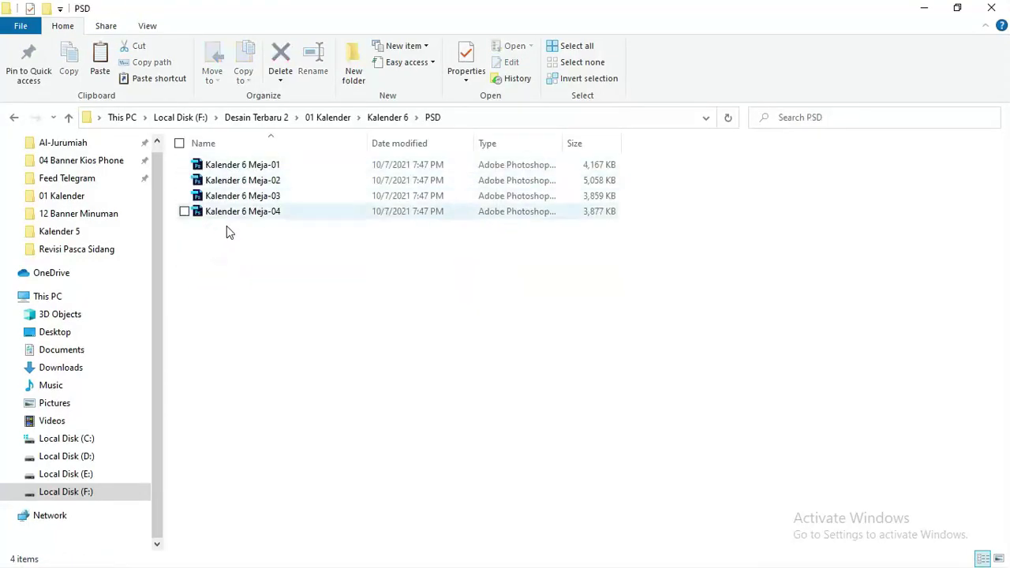
{"action": "left_click", "coordinate": [265, 169]}
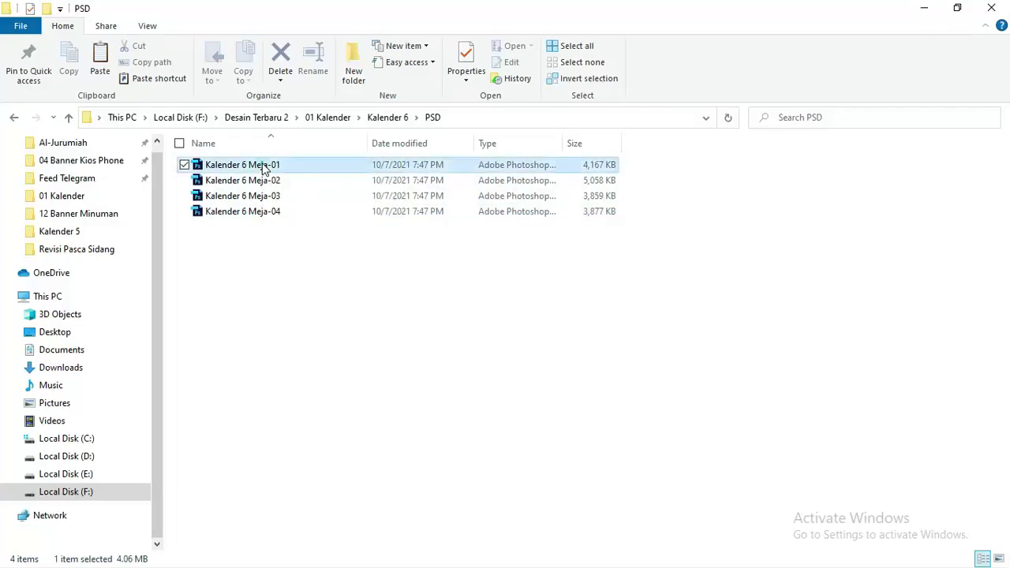
{"action": "left_click", "coordinate": [259, 211], "text": "shift"}
{"action": "right_click", "coordinate": [259, 211]}
{"action": "left_click", "coordinate": [283, 218]}
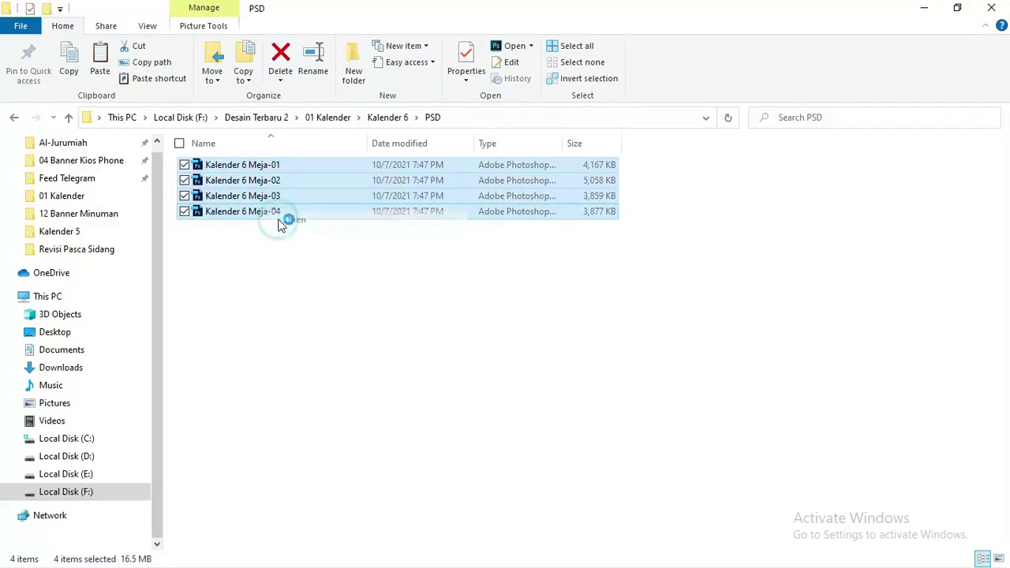
Open Kalender 6 CDR - 1 through CDR - 4 in CorelDRAW, then return to Photoshop
{"action": "key", "text": "alt+Left"}
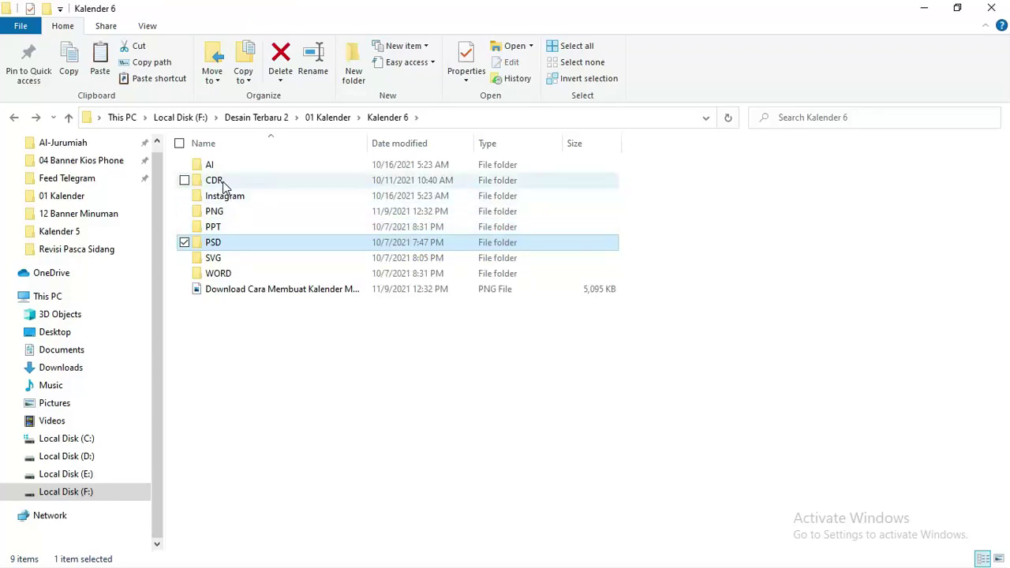
{"action": "double_click", "coordinate": [220, 180]}
{"action": "left_click", "coordinate": [248, 226]}
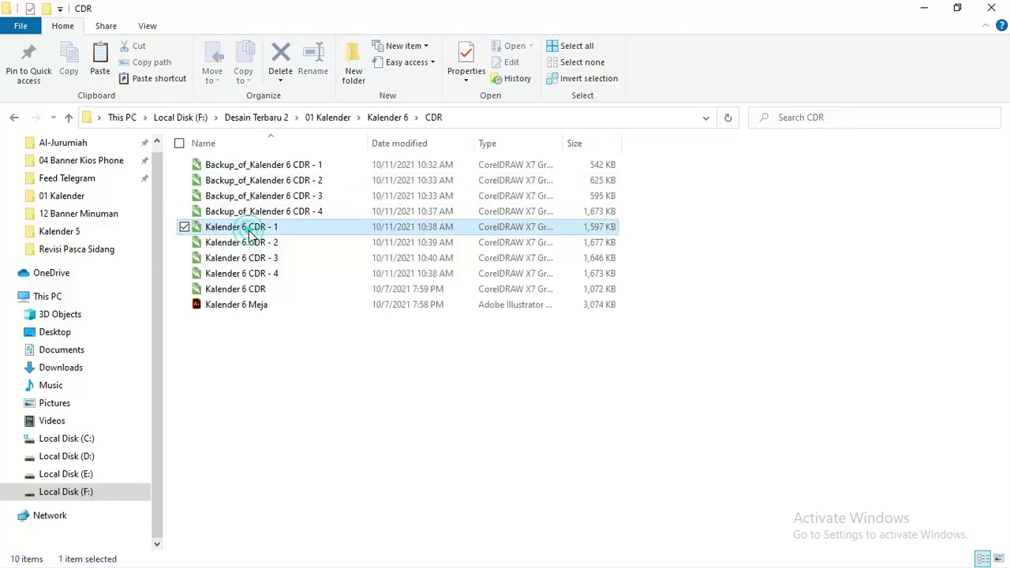
{"action": "left_click", "coordinate": [256, 274], "text": "shift"}
{"action": "right_click", "coordinate": [260, 269]}
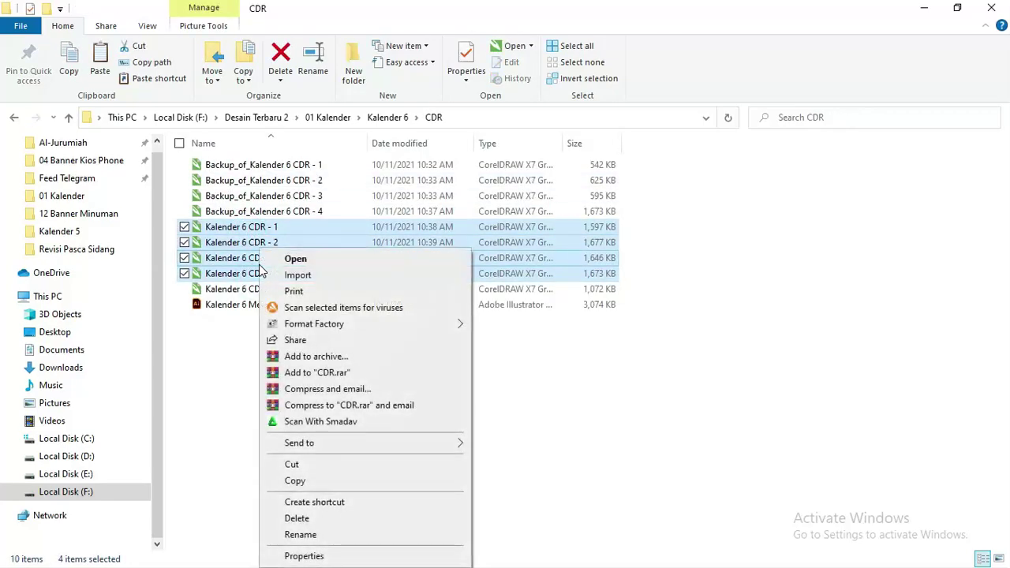
{"action": "left_click", "coordinate": [294, 260]}
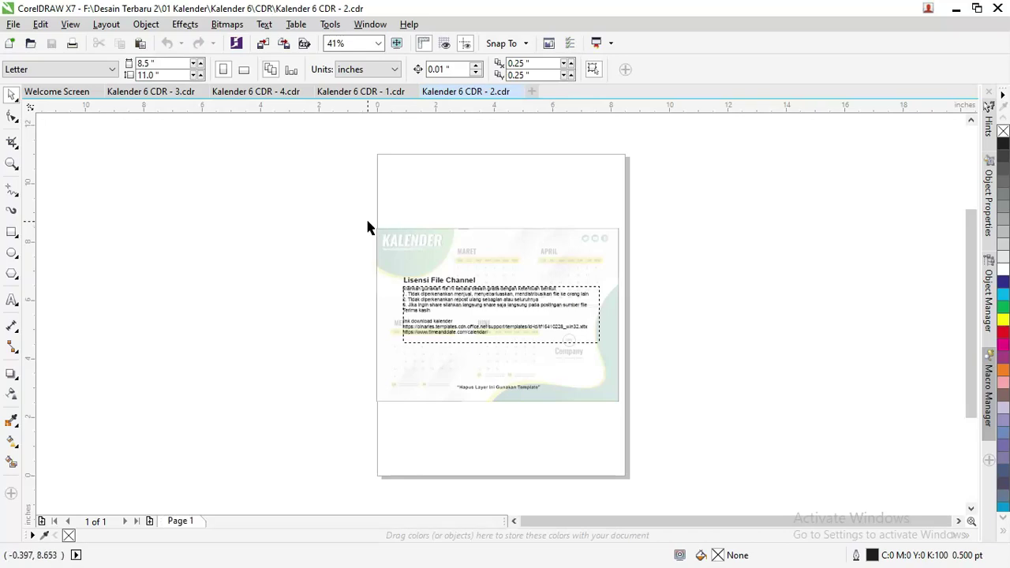
{"action": "key", "text": "alt+Tab"}
{"action": "key", "text": "alt+Tab"}
{"action": "key", "text": "alt+Tab"}
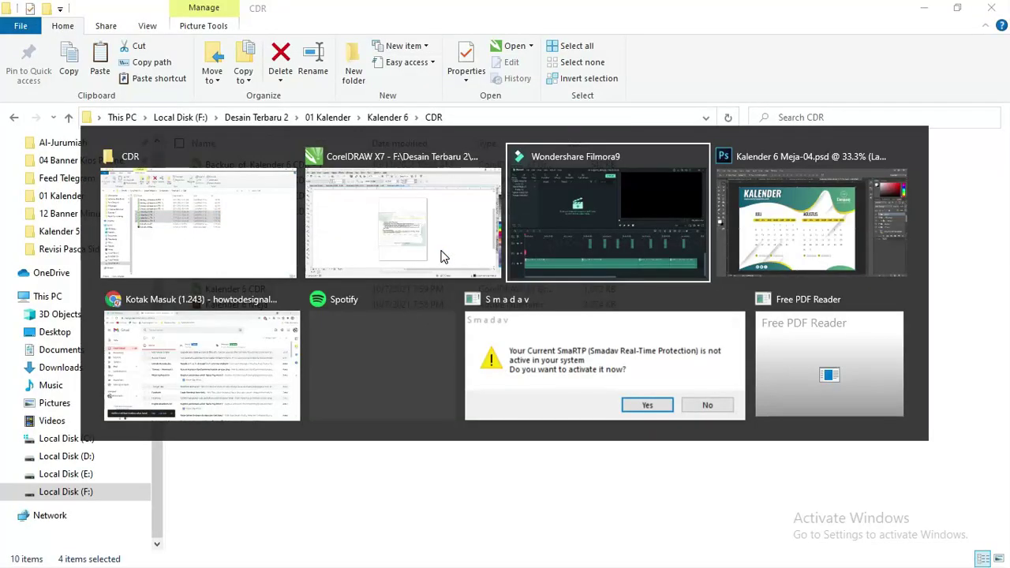
{"action": "key", "text": "alt+Tab"}
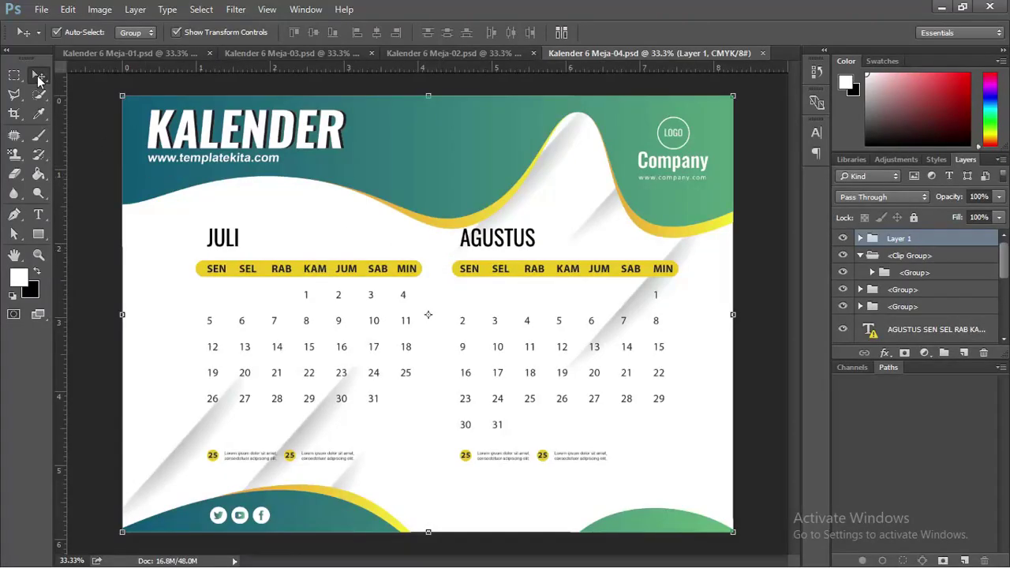
With the Move tool active, view Meja-02 and Meja-03, then return to Meja-01
{"action": "left_click", "coordinate": [38, 77]}
{"action": "left_click", "coordinate": [489, 54]}
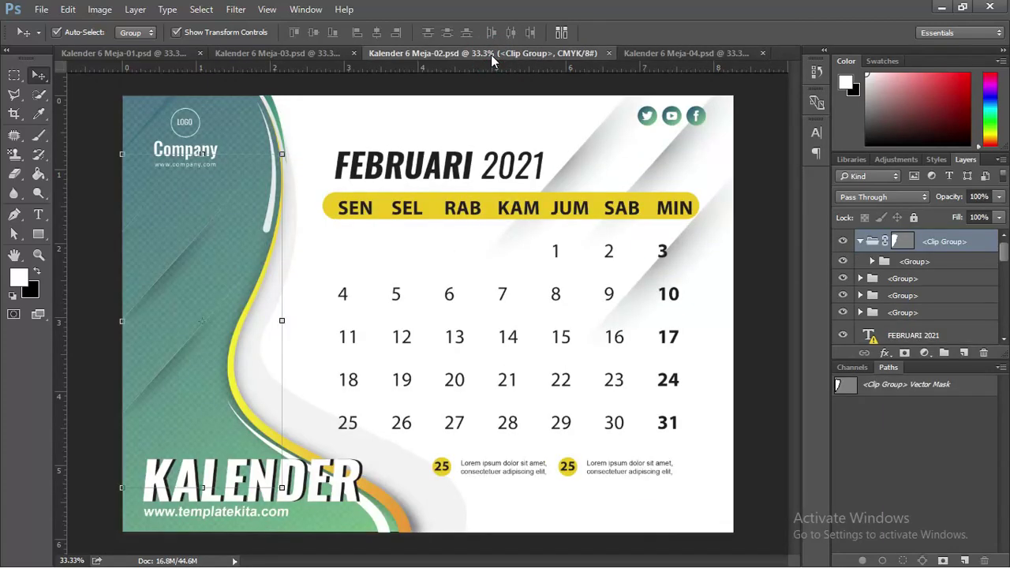
{"action": "left_click", "coordinate": [288, 52]}
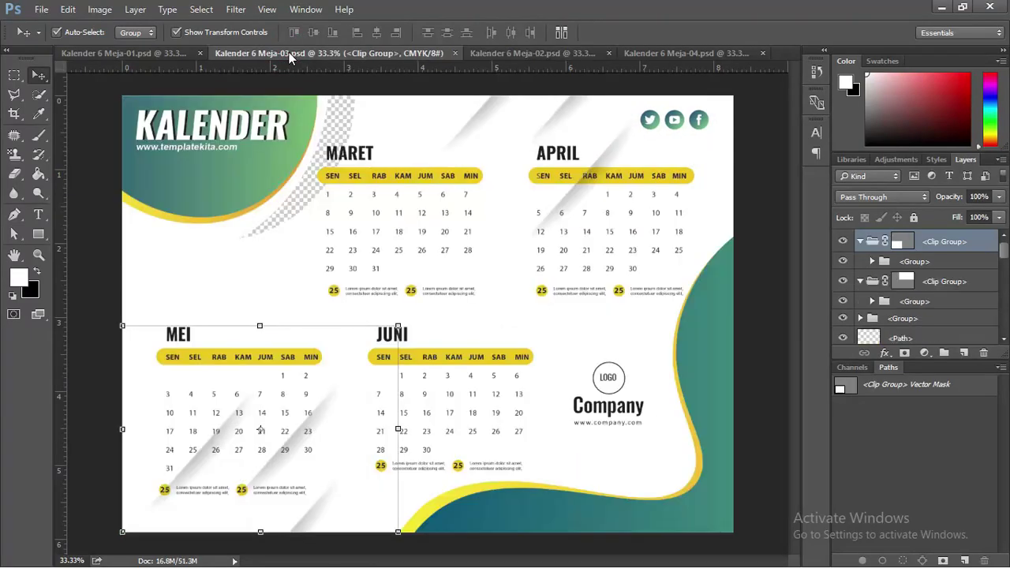
{"action": "left_click", "coordinate": [163, 53]}
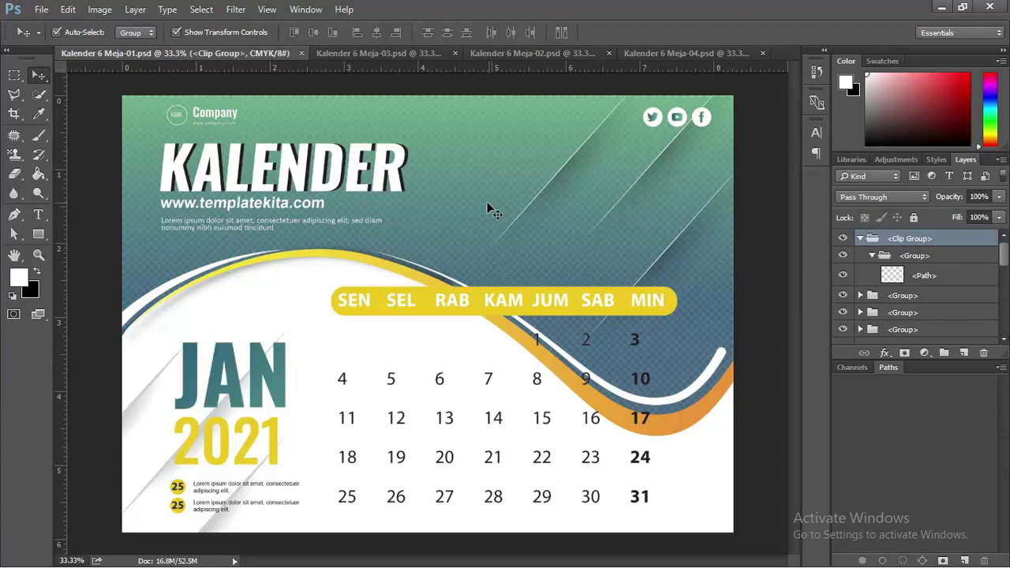
{"action": "left_click_drag", "start_coordinate": [536, 171], "coordinate": [517, 201]}
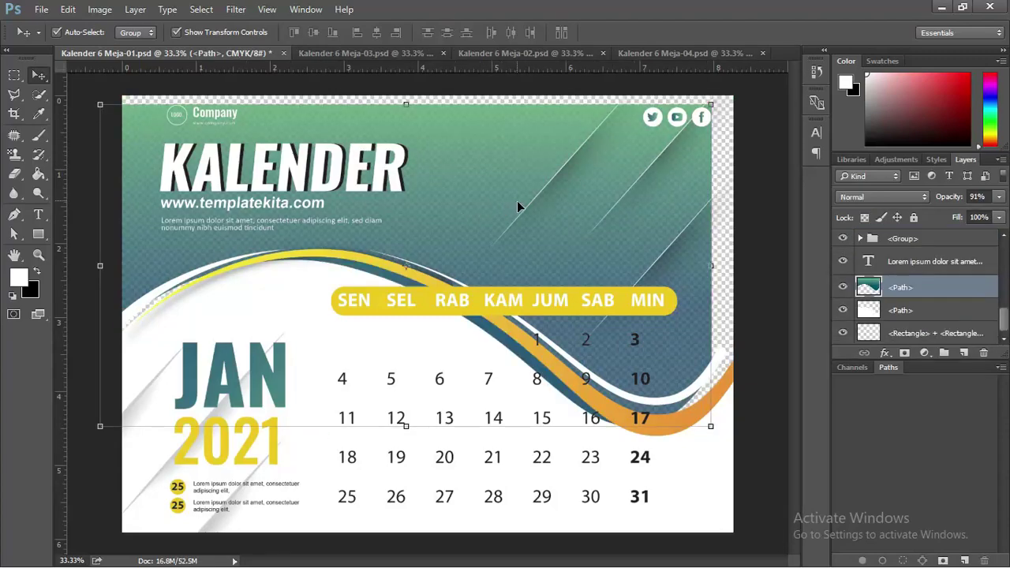
{"action": "key", "text": "ctrl+z"}
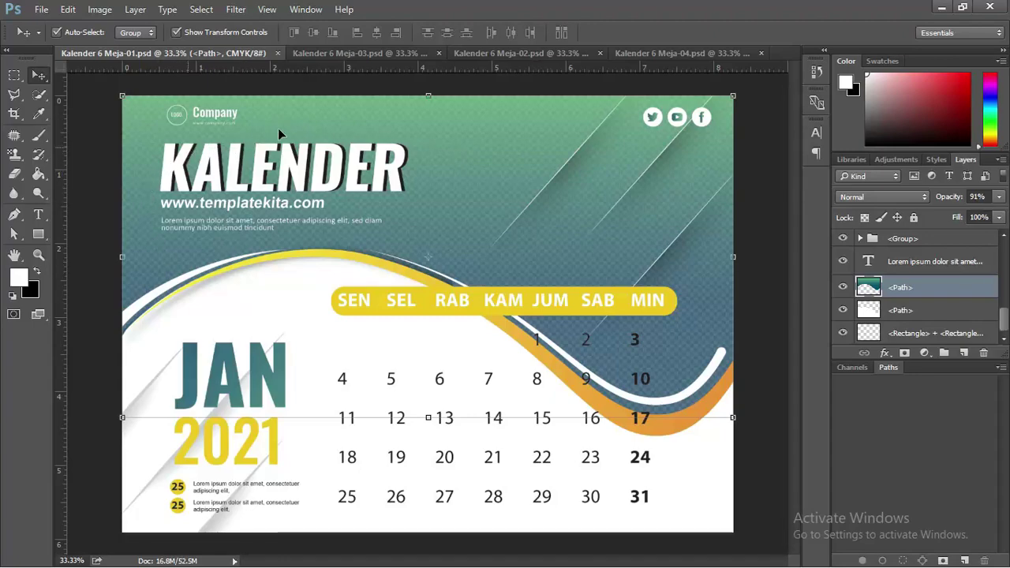
{"action": "scroll", "coordinate": [408, 198], "scroll_direction": "up", "scroll_amount": 2}
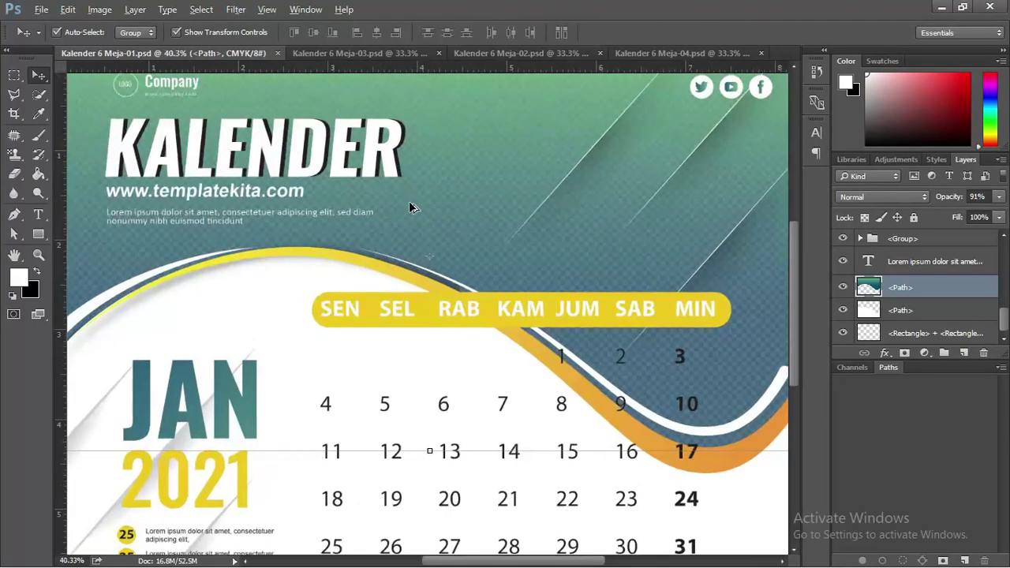
{"action": "scroll", "coordinate": [408, 198], "scroll_direction": "down", "scroll_amount": 1}
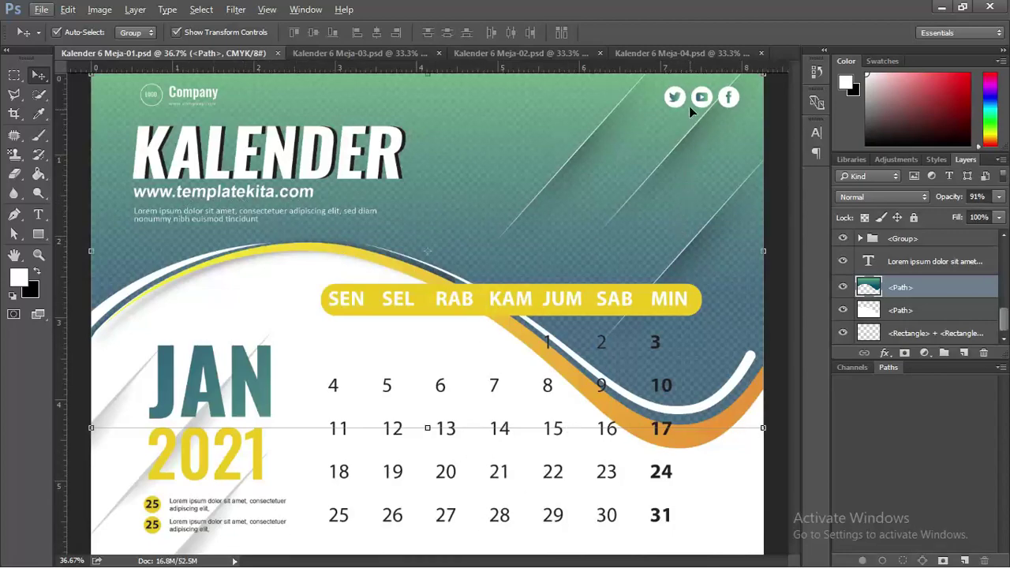
{"action": "left_click", "coordinate": [241, 466]}
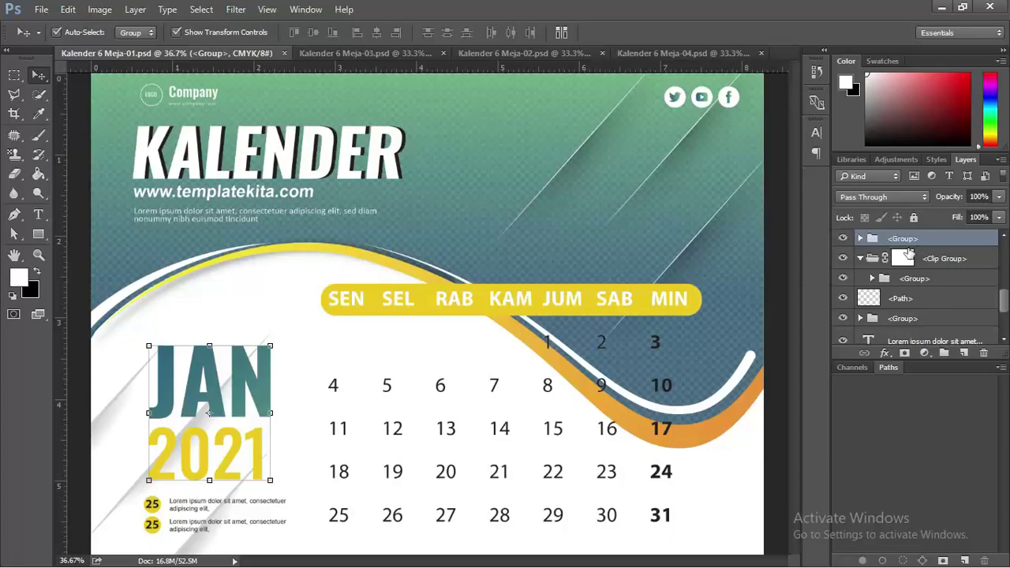
{"action": "left_click", "coordinate": [860, 258]}
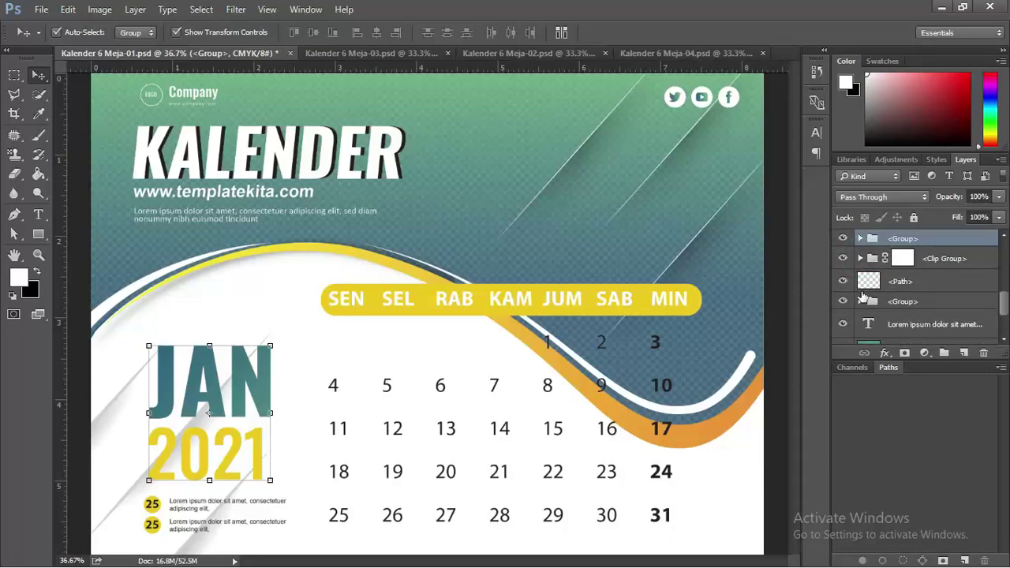
{"action": "scroll", "coordinate": [862, 296], "scroll_direction": "down", "scroll_amount": 1}
{"action": "scroll", "coordinate": [862, 296], "scroll_direction": "up", "scroll_amount": 2}
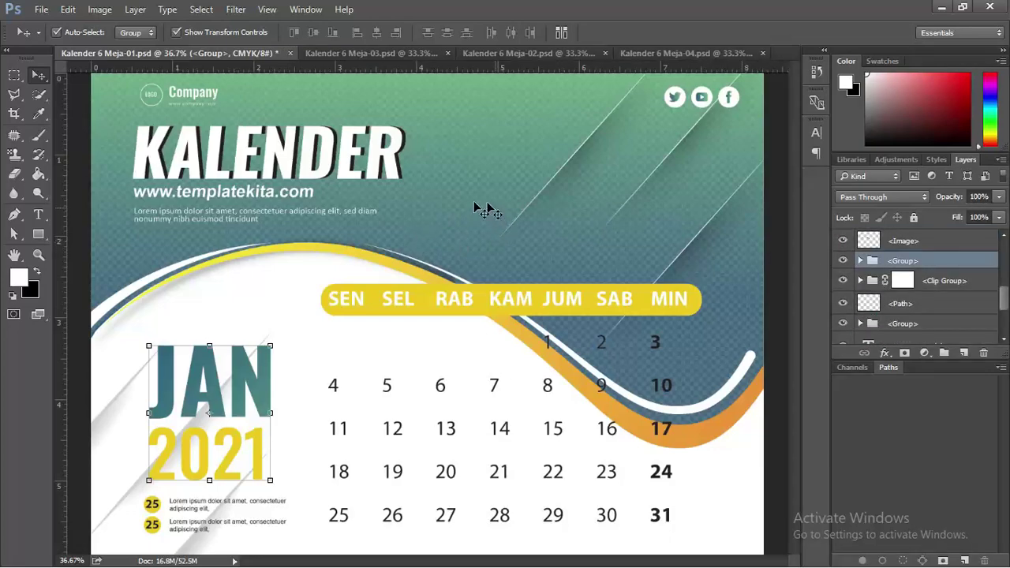
{"action": "scroll", "coordinate": [893, 264], "scroll_direction": "down", "scroll_amount": 2}
{"action": "scroll", "coordinate": [910, 263], "scroll_direction": "up", "scroll_amount": 2}
{"action": "scroll", "coordinate": [926, 251], "scroll_direction": "up", "scroll_amount": 1}
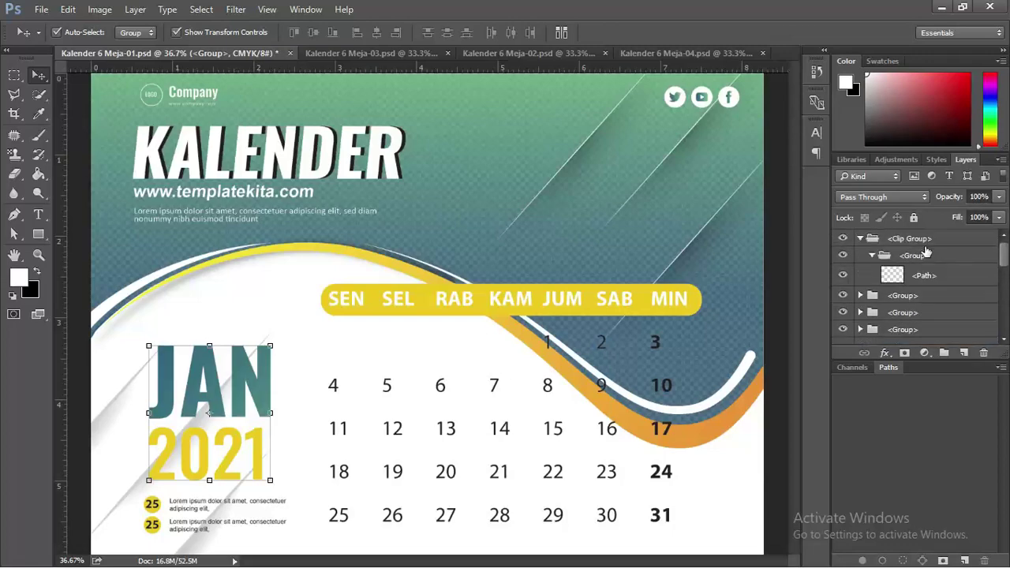
{"action": "left_click", "coordinate": [860, 238]}
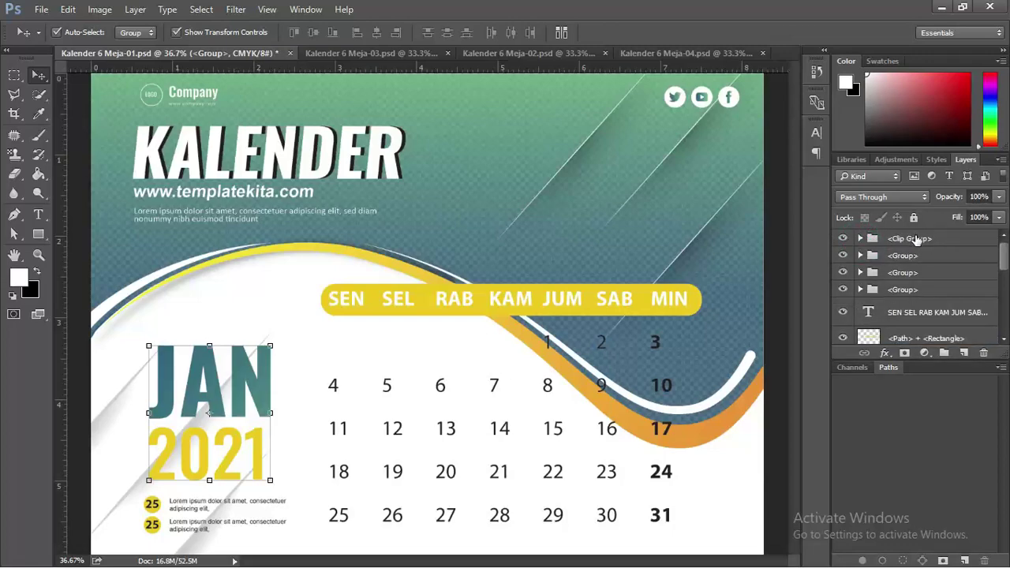
{"action": "left_click", "coordinate": [915, 239]}
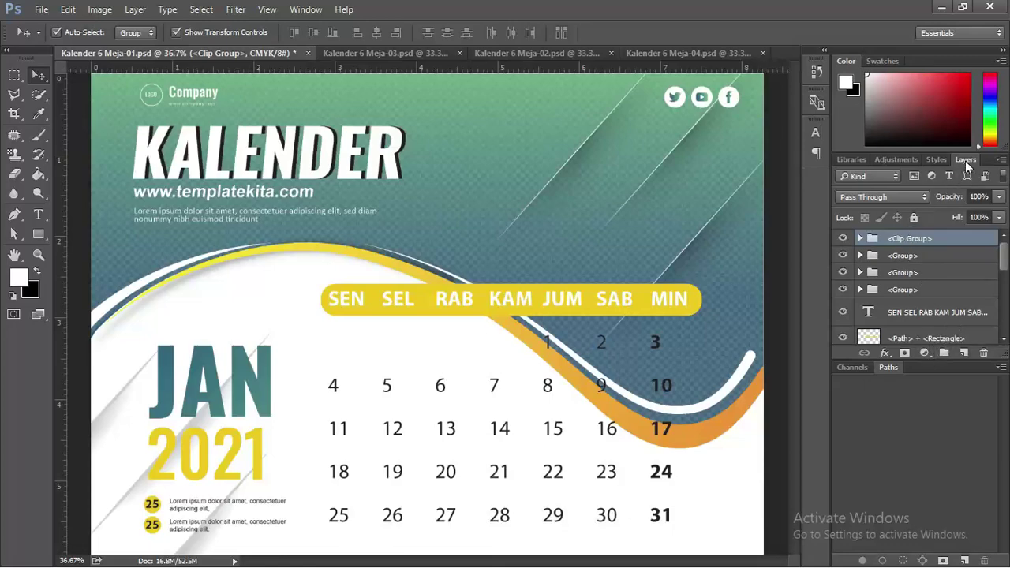
Float the Layers panel over the canvas and show the list of adjustment layer types
{"action": "left_click_drag", "start_coordinate": [966, 160], "coordinate": [724, 163]}
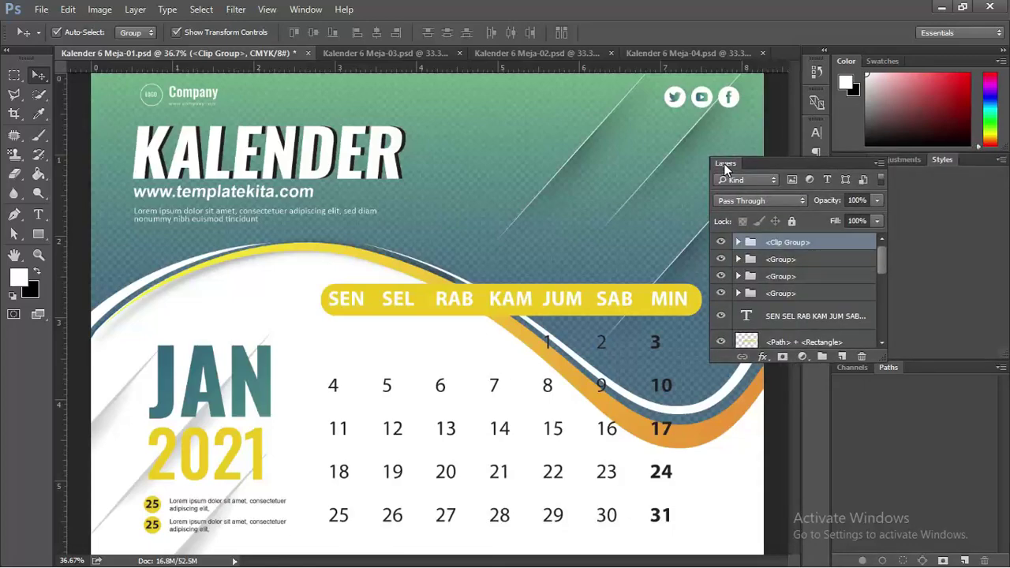
{"action": "left_click", "coordinate": [306, 10]}
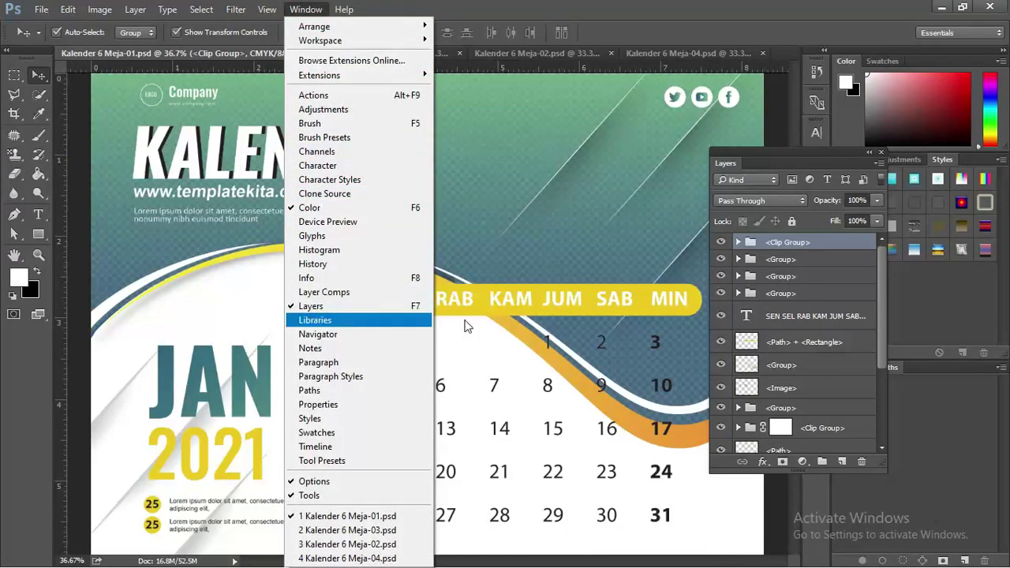
{"action": "left_click", "coordinate": [804, 461]}
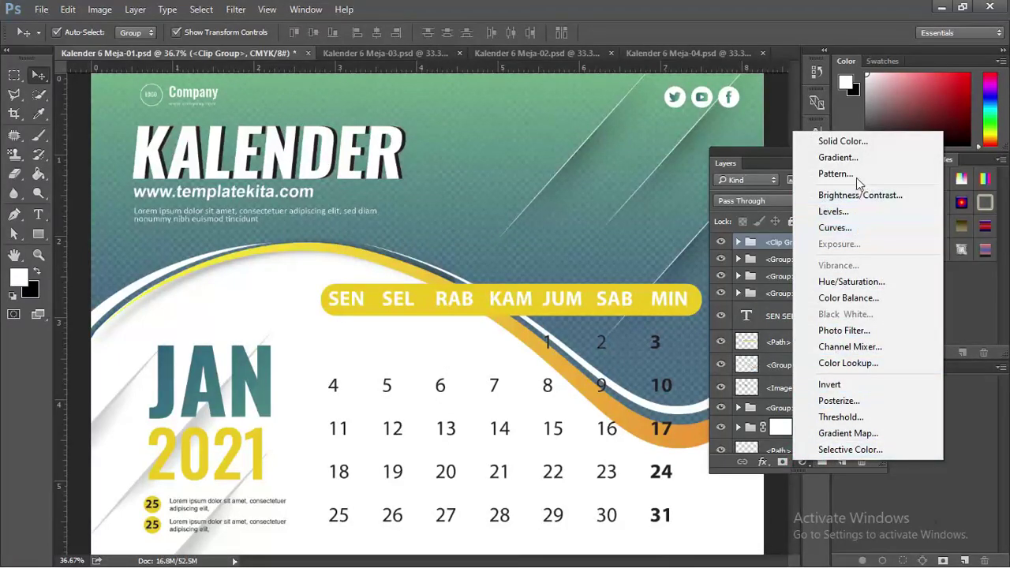
Add a Hue/Saturation adjustment layer at Hue -15, then close its settings
{"action": "left_click", "coordinate": [856, 280]}
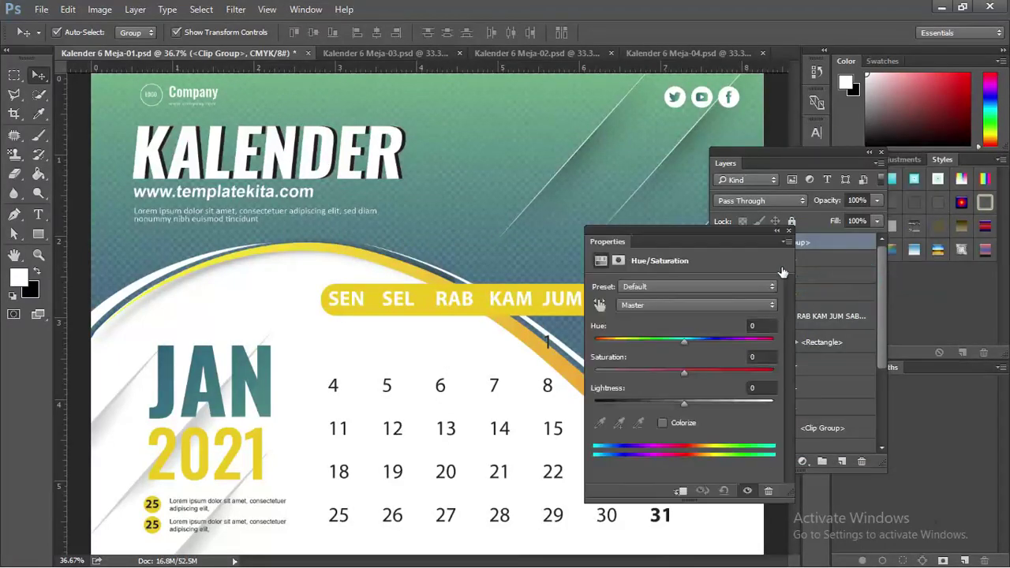
{"action": "mouse_move", "coordinate": [693, 235]}
{"action": "left_mouse_down"}
{"action": "mouse_move", "coordinate": [565, 182]}
{"action": "mouse_move", "coordinate": [597, 153]}
{"action": "left_mouse_up"}
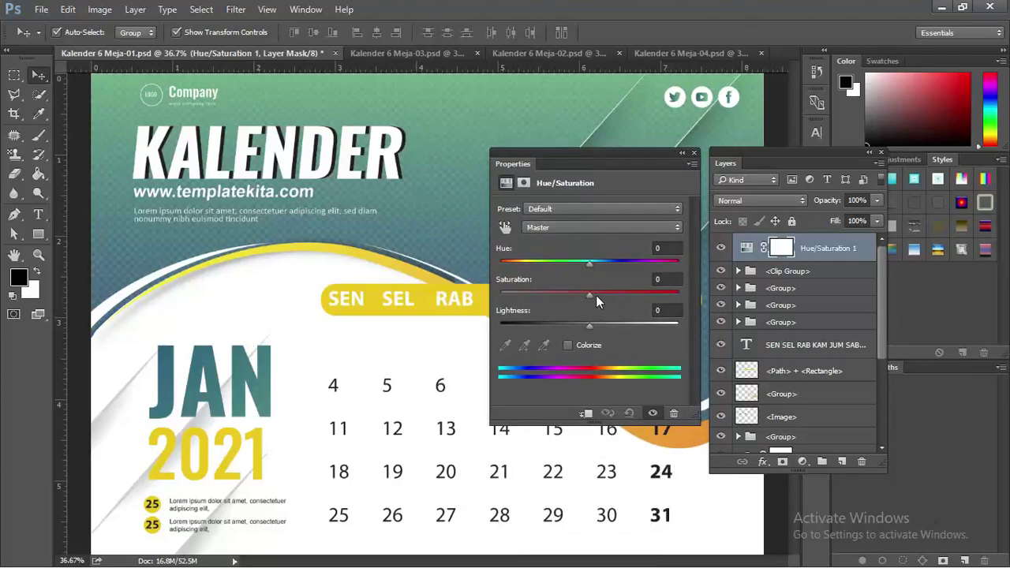
{"action": "mouse_move", "coordinate": [589, 262]}
{"action": "left_mouse_down"}
{"action": "mouse_move", "coordinate": [650, 262]}
{"action": "mouse_move", "coordinate": [561, 255]}
{"action": "mouse_move", "coordinate": [575, 254]}
{"action": "left_mouse_up"}
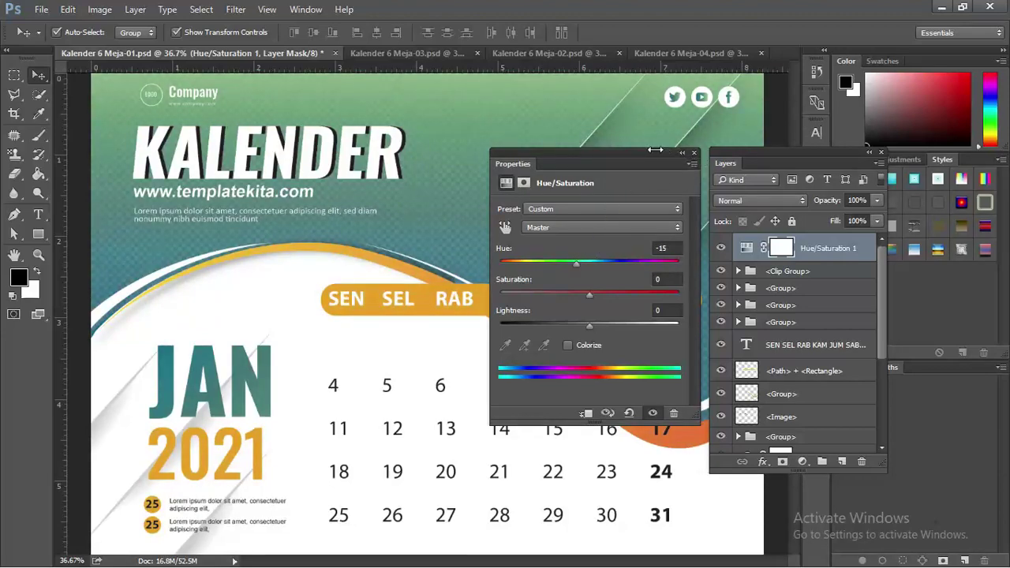
{"action": "left_click", "coordinate": [693, 153]}
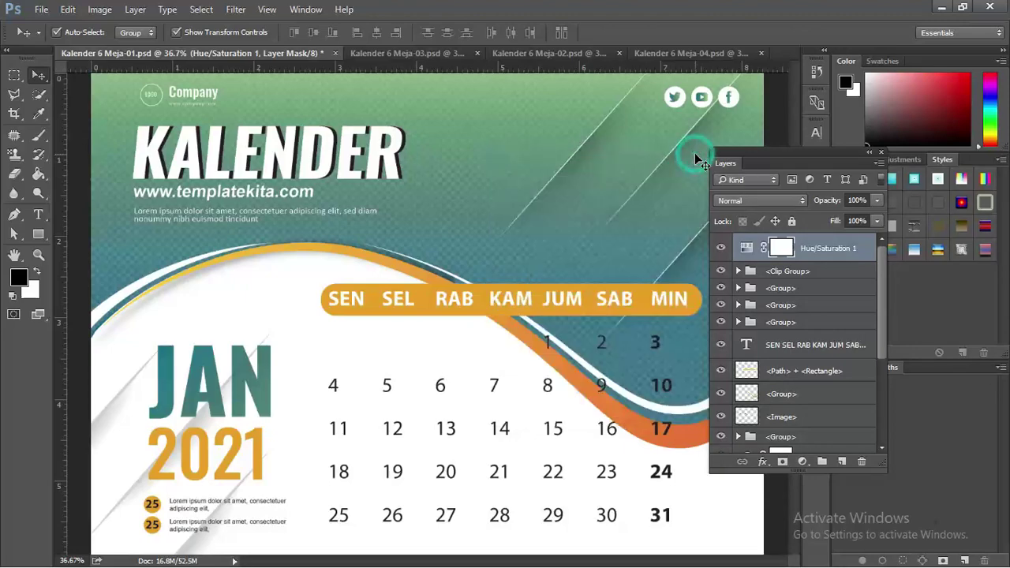
{"action": "left_click", "coordinate": [269, 379]}
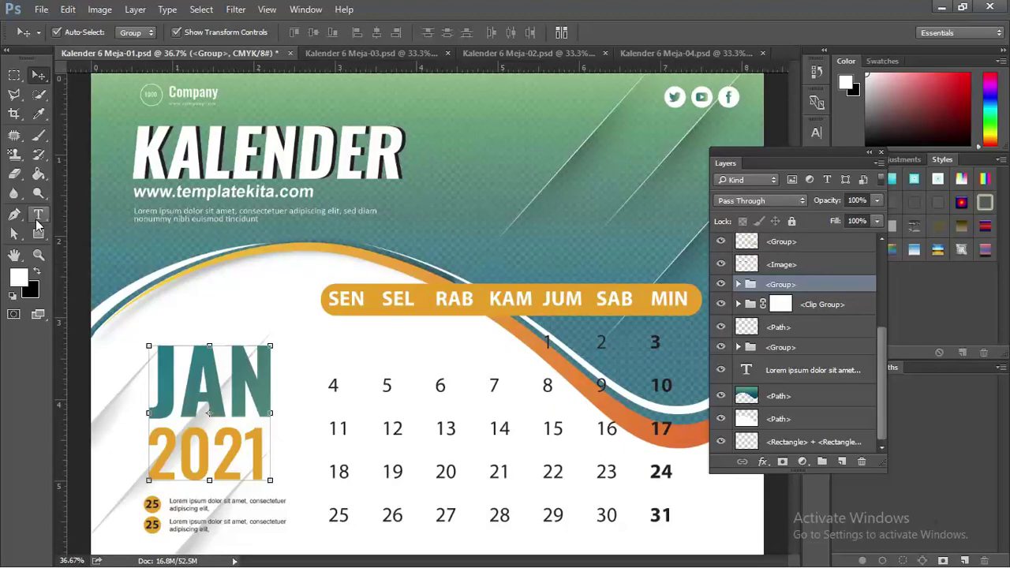
Add an empty text layer, Layer 1, on the 2021 title, then reselect the title group
{"action": "left_click", "coordinate": [38, 218]}
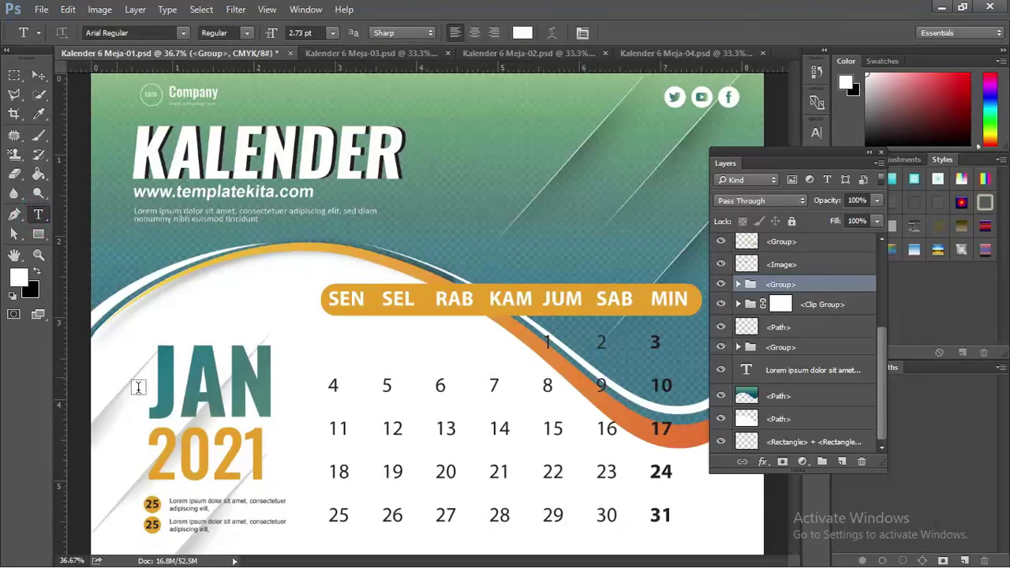
{"action": "left_click", "coordinate": [236, 442]}
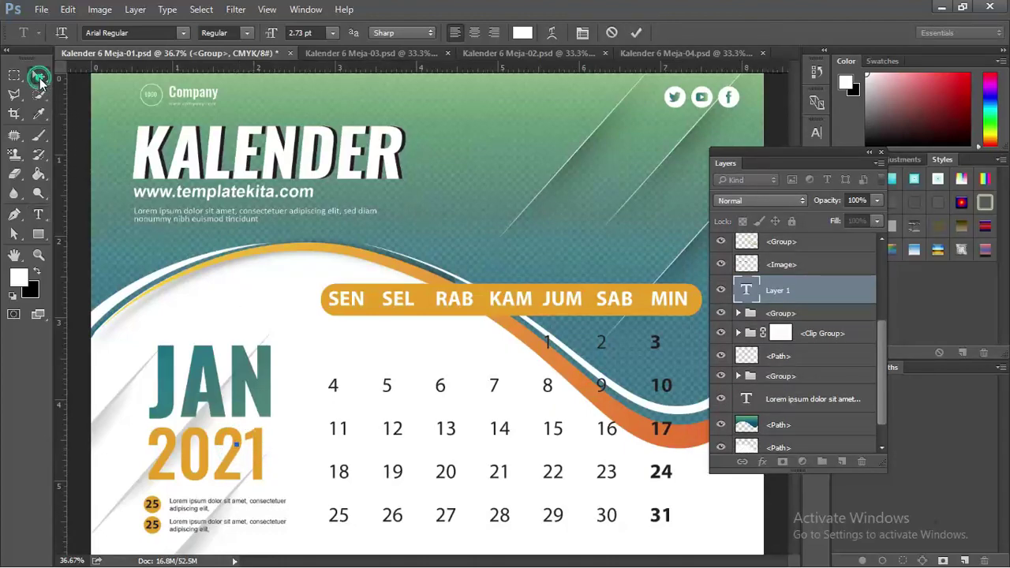
{"action": "left_click", "coordinate": [38, 74]}
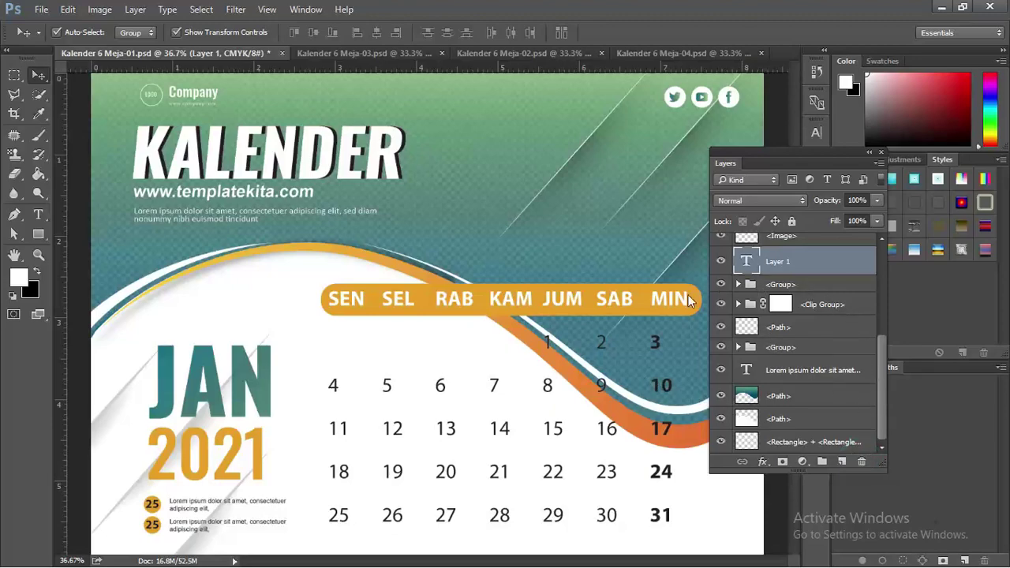
{"action": "left_click", "coordinate": [232, 454]}
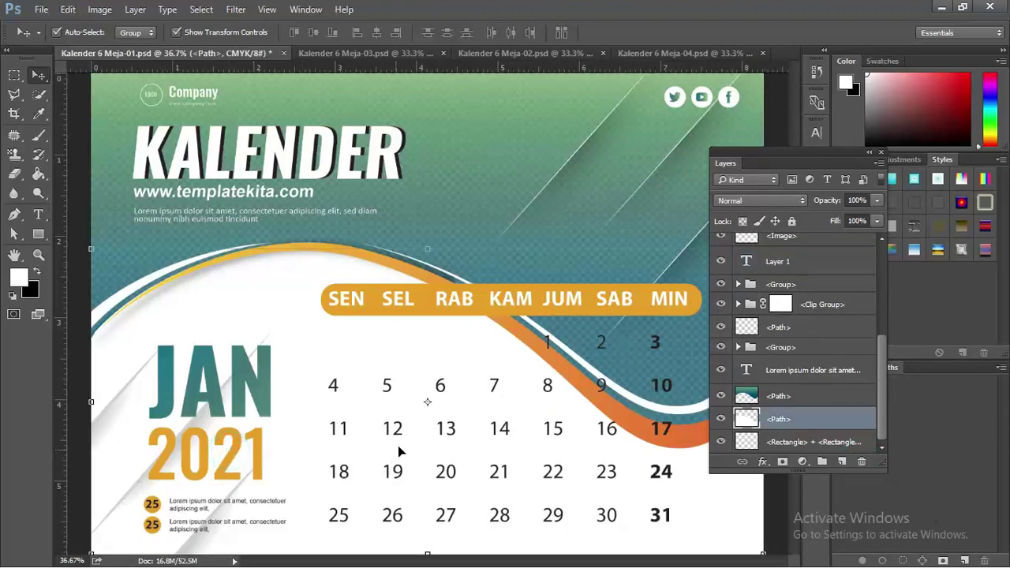
{"action": "left_click", "coordinate": [248, 391]}
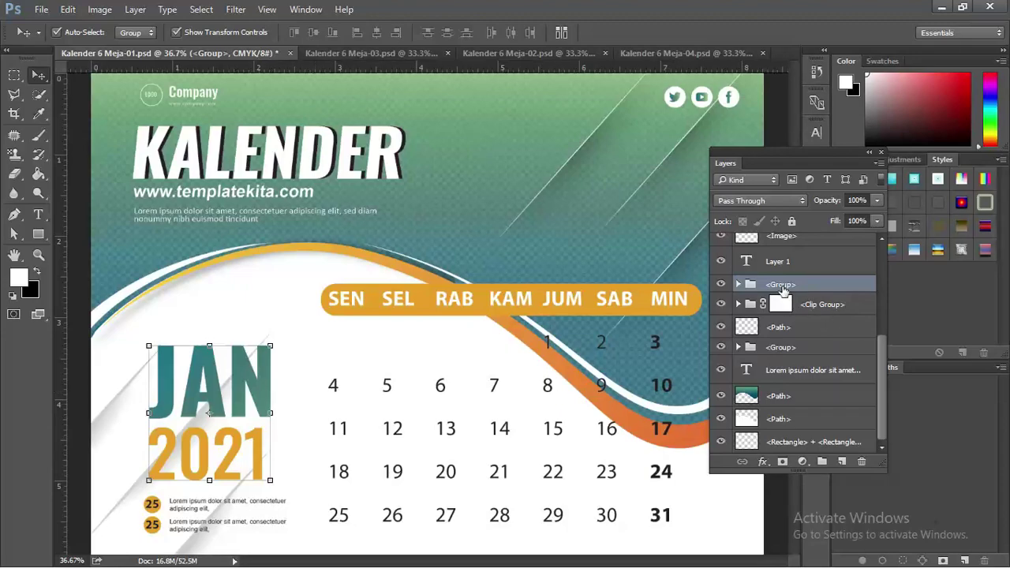
Ungroup the title into separate JAN and 2021 groups and identify each one
{"action": "right_click", "coordinate": [782, 286]}
{"action": "left_click", "coordinate": [830, 170]}
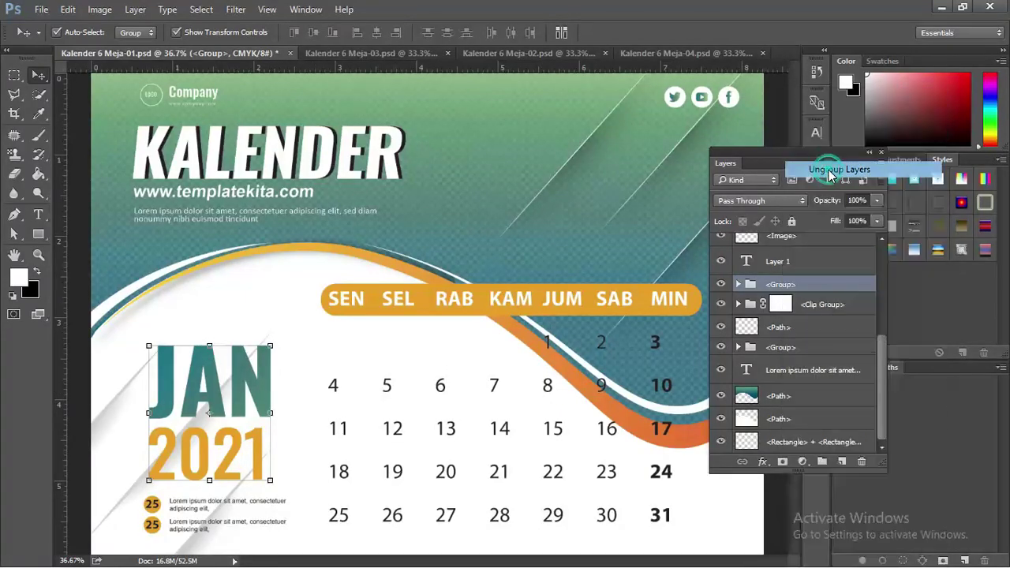
{"action": "left_click", "coordinate": [781, 283]}
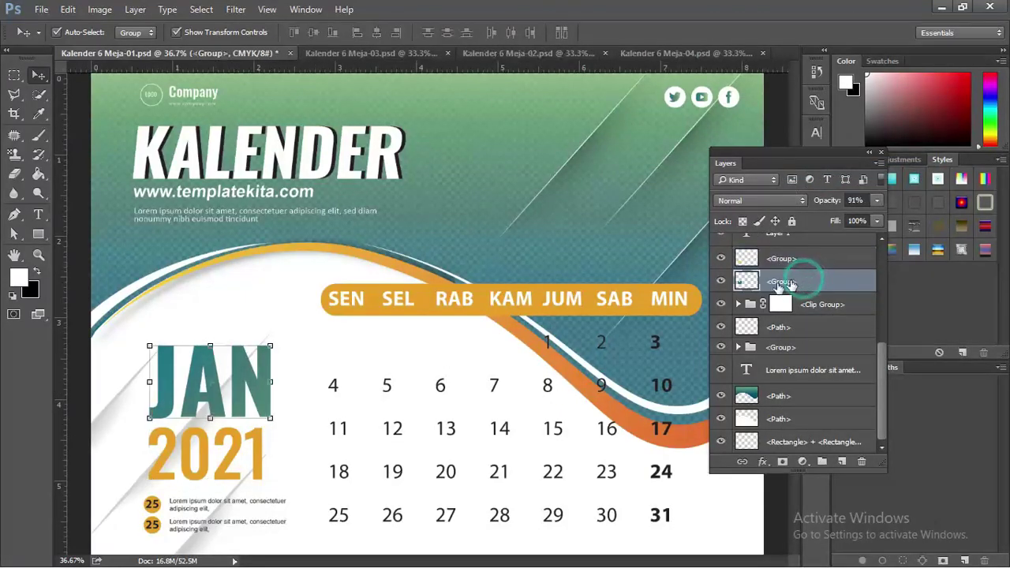
{"action": "left_click", "coordinate": [721, 282]}
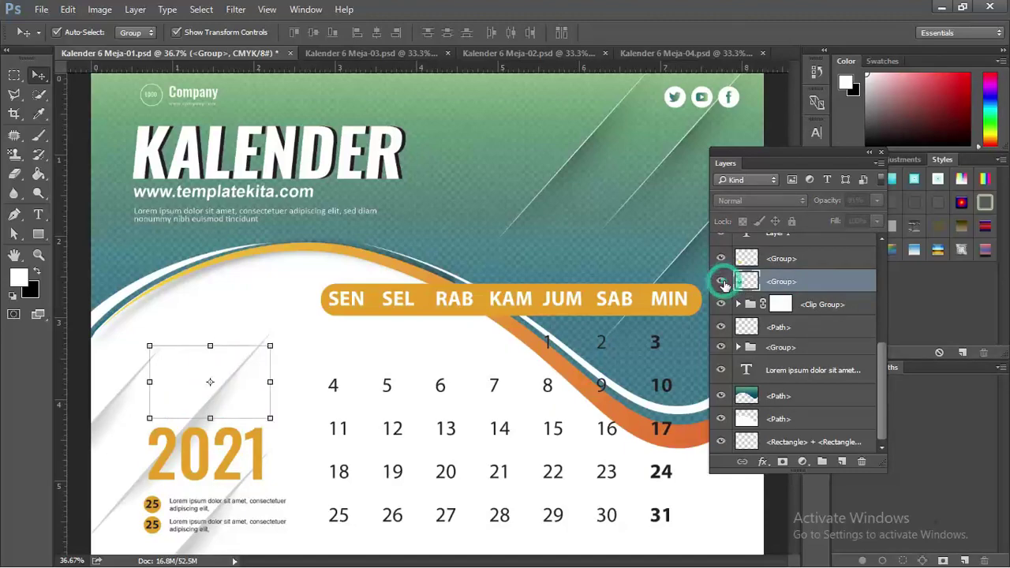
{"action": "left_click", "coordinate": [721, 281]}
{"action": "left_click", "coordinate": [720, 259]}
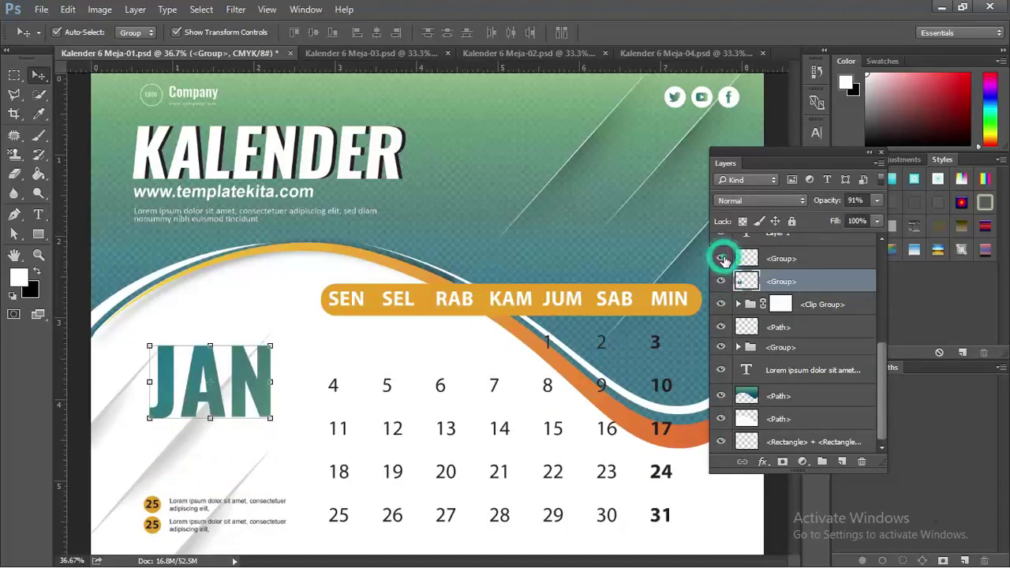
{"action": "left_click", "coordinate": [722, 259]}
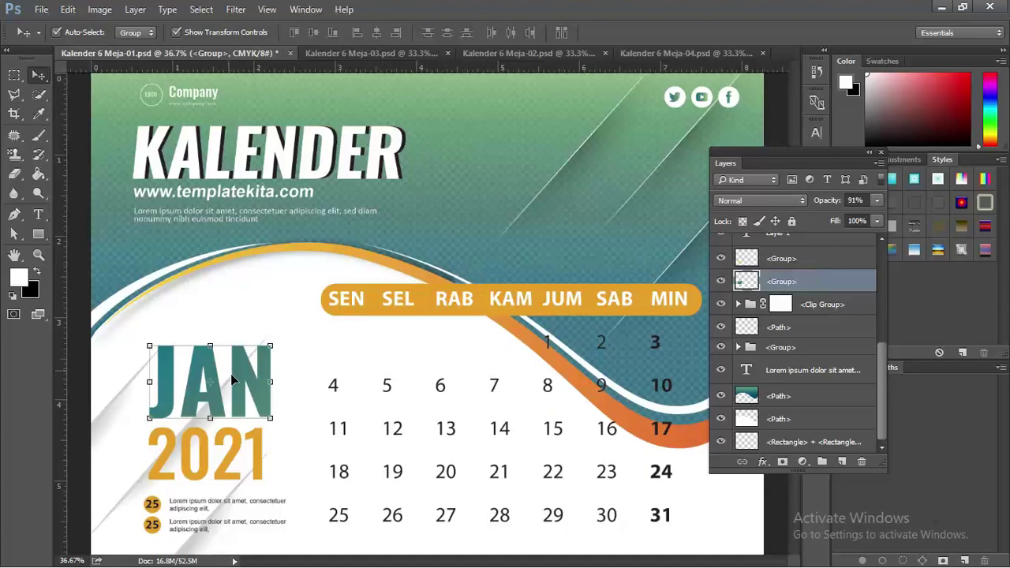
Hide the 2021 group and start a new text layer in its place
{"action": "scroll", "coordinate": [200, 400], "scroll_direction": "up", "scroll_amount": 2}
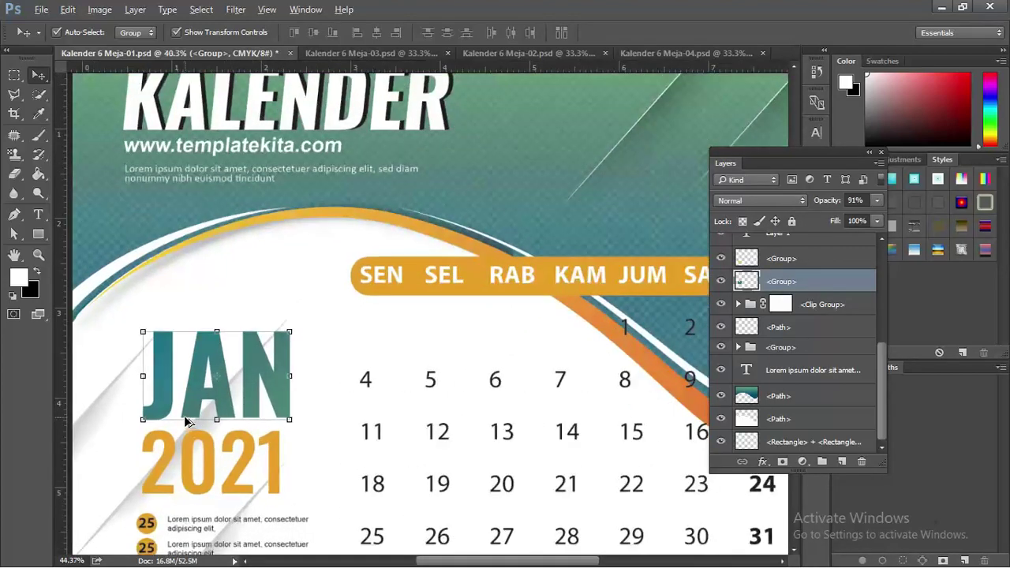
{"action": "scroll", "coordinate": [185, 416], "scroll_direction": "up", "scroll_amount": 1}
{"action": "mouse_move", "coordinate": [272, 433]}
{"action": "left_mouse_down"}
{"action": "mouse_move", "coordinate": [292, 332]}
{"action": "mouse_move", "coordinate": [289, 276]}
{"action": "left_mouse_up"}
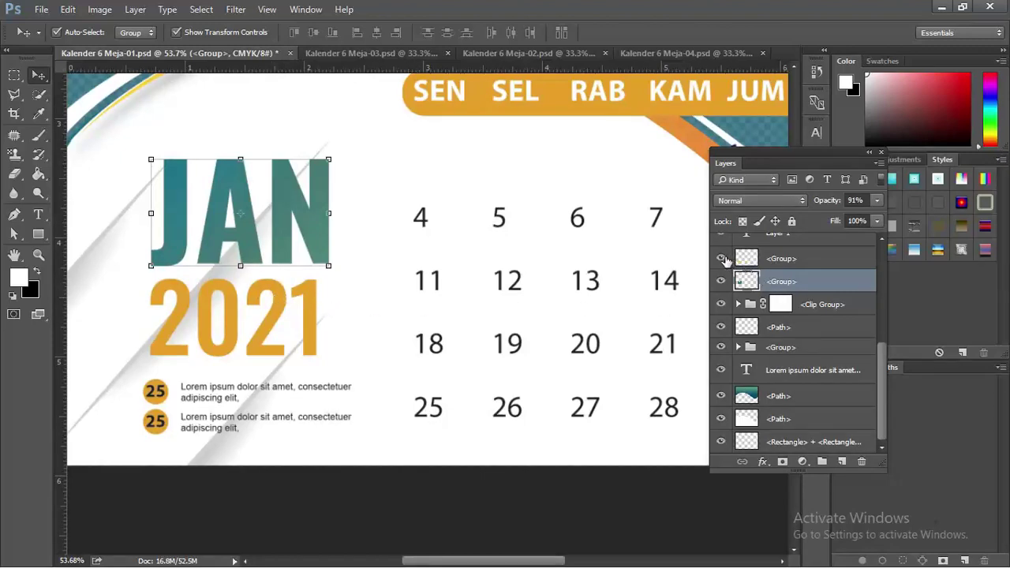
{"action": "left_click", "coordinate": [720, 258]}
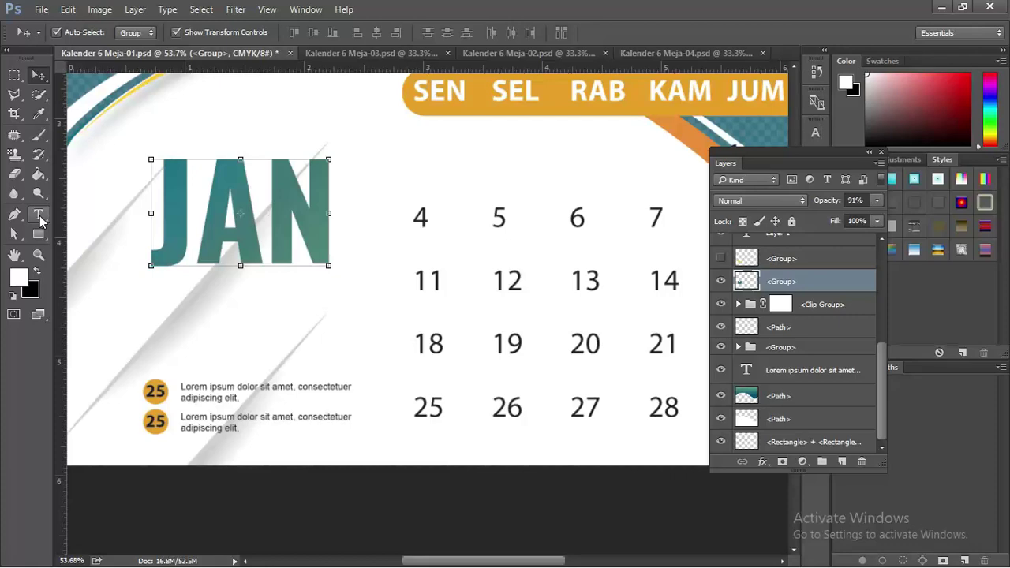
{"action": "left_click", "coordinate": [38, 214]}
{"action": "left_click", "coordinate": [177, 324]}
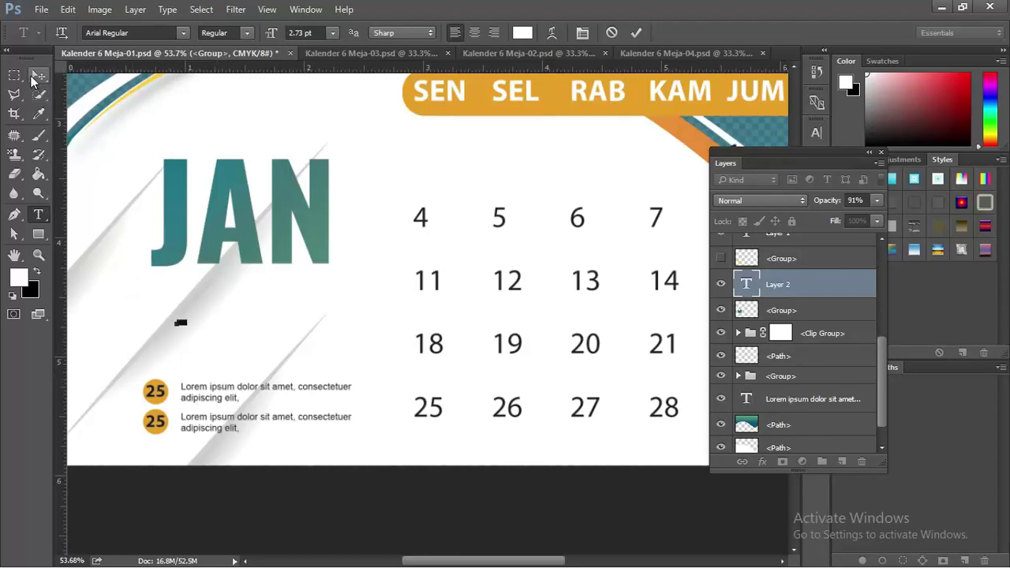
Enlarge the new 2022 text and move it up under the JAN title
{"action": "left_click", "coordinate": [36, 76]}
{"action": "mouse_move", "coordinate": [185, 326]}
{"action": "left_mouse_down"}
{"action": "mouse_move", "coordinate": [314, 426]}
{"action": "mouse_move", "coordinate": [372, 424]}
{"action": "left_mouse_up"}
{"action": "key", "text": "Return"}
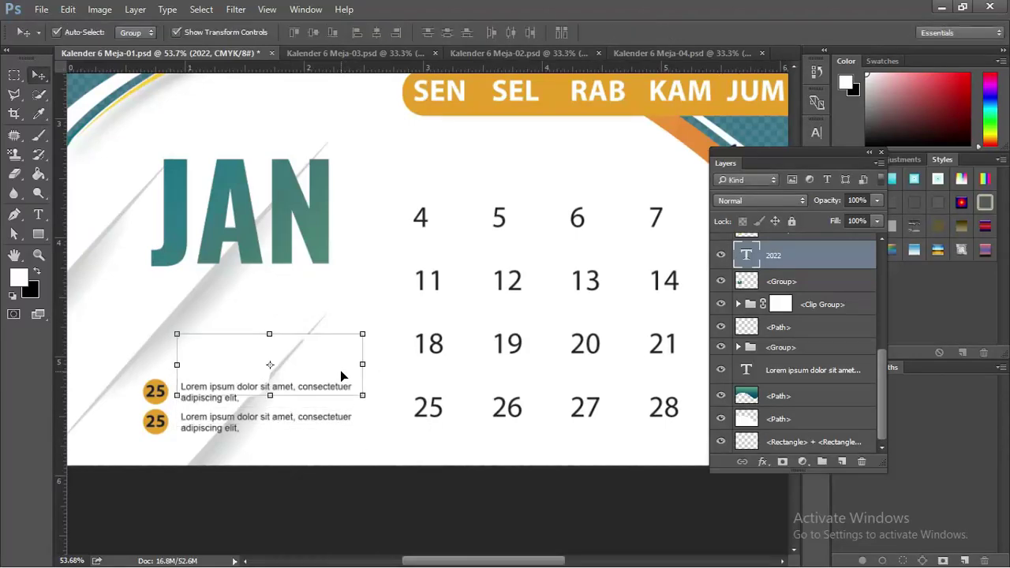
{"action": "left_click_drag", "start_coordinate": [341, 376], "coordinate": [295, 300]}
{"action": "scroll", "coordinate": [286, 306], "scroll_direction": "up", "scroll_amount": 1}
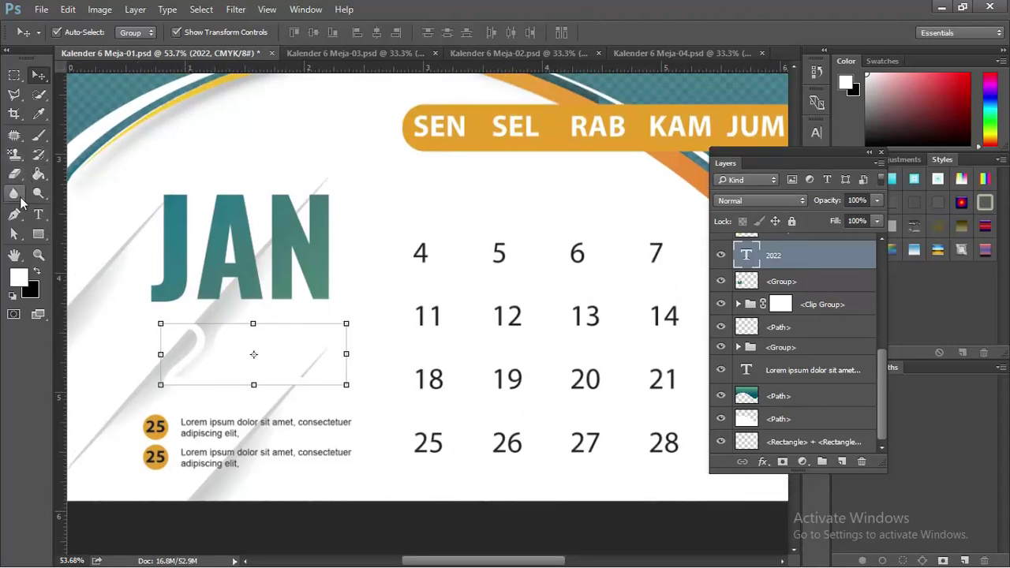
Fill the 2022 text with orange sampled from the artwork and collapse the Layers panel
{"action": "left_click", "coordinate": [38, 113]}
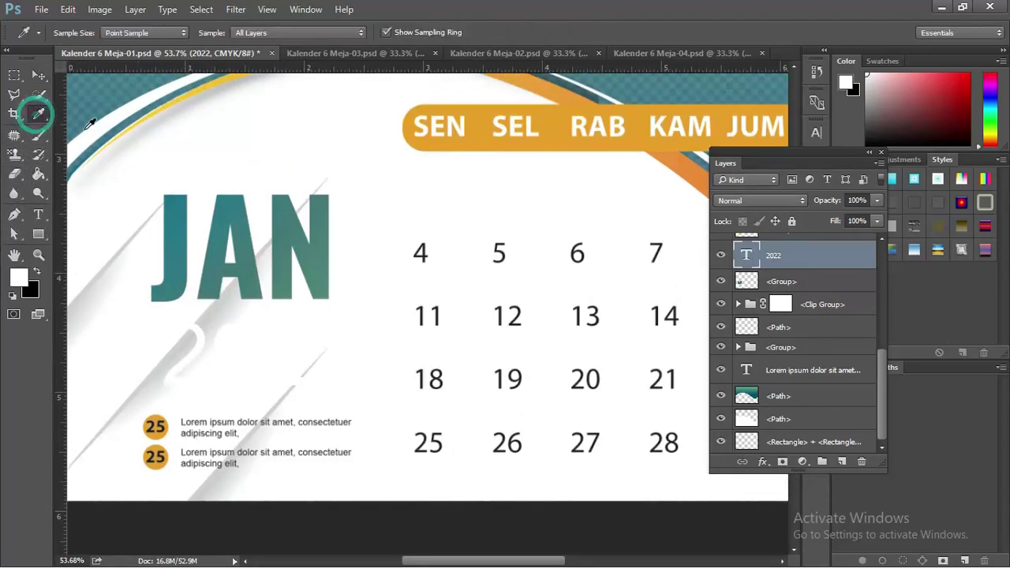
{"action": "left_click", "coordinate": [467, 143]}
{"action": "key", "text": "alt+BackSpace"}
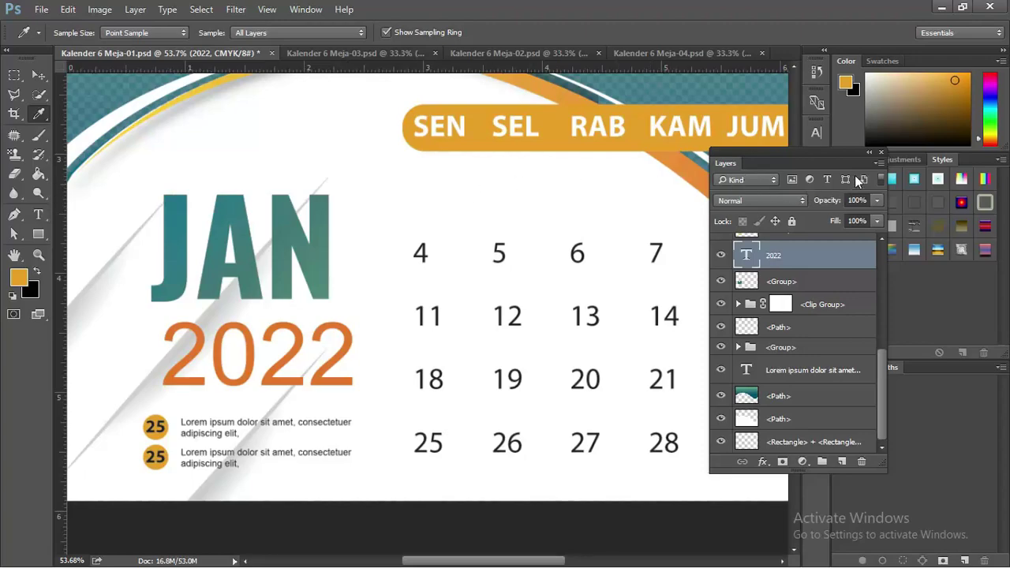
{"action": "left_click", "coordinate": [868, 150]}
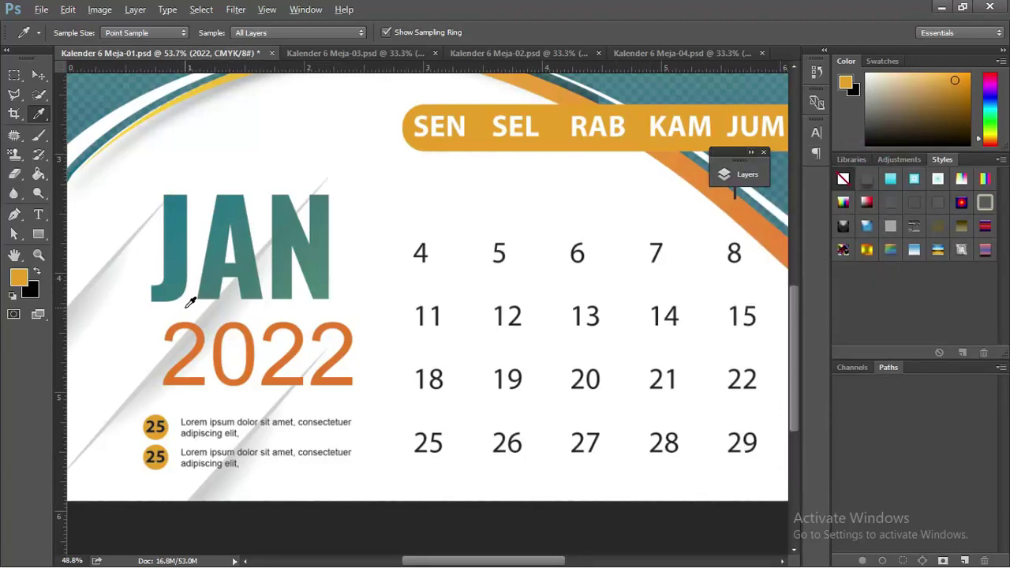
{"action": "scroll", "coordinate": [189, 302], "scroll_direction": "down", "scroll_amount": 2}
Nudge the 2022 text slightly left under JAN and start a free transform
{"action": "left_click", "coordinate": [38, 75]}
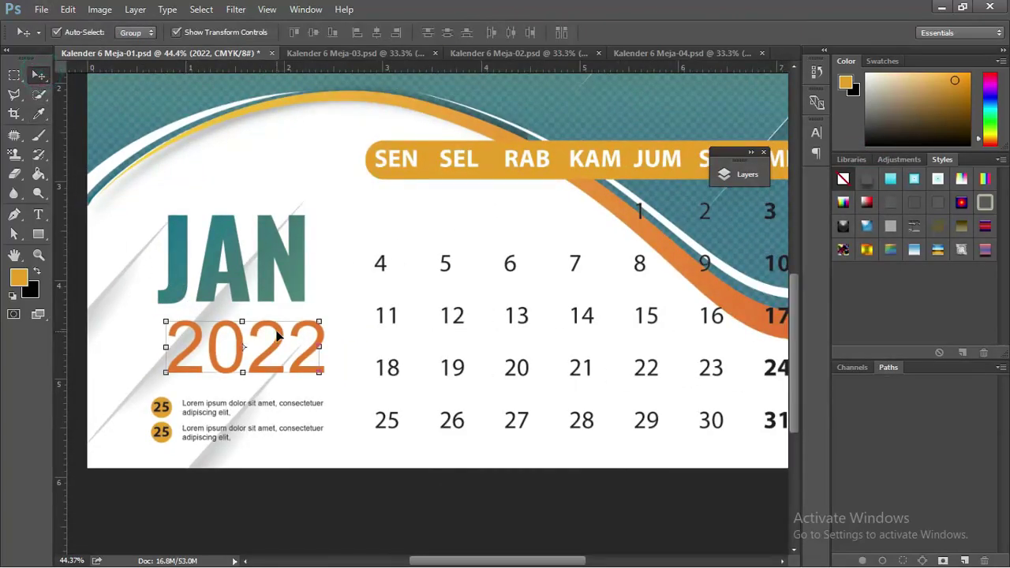
{"action": "left_click_drag", "start_coordinate": [276, 336], "coordinate": [265, 332]}
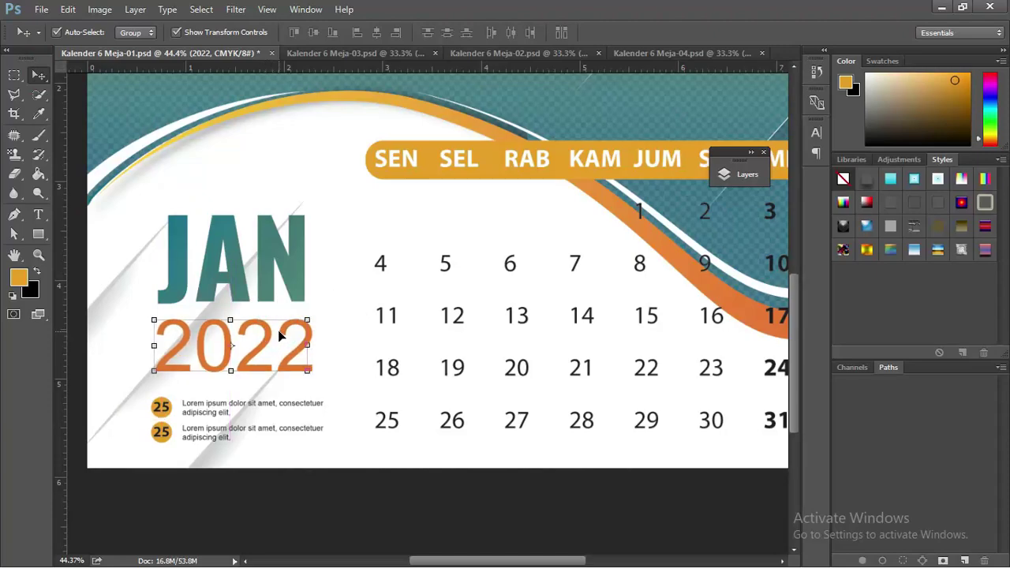
{"action": "key", "text": "ctrl+t"}
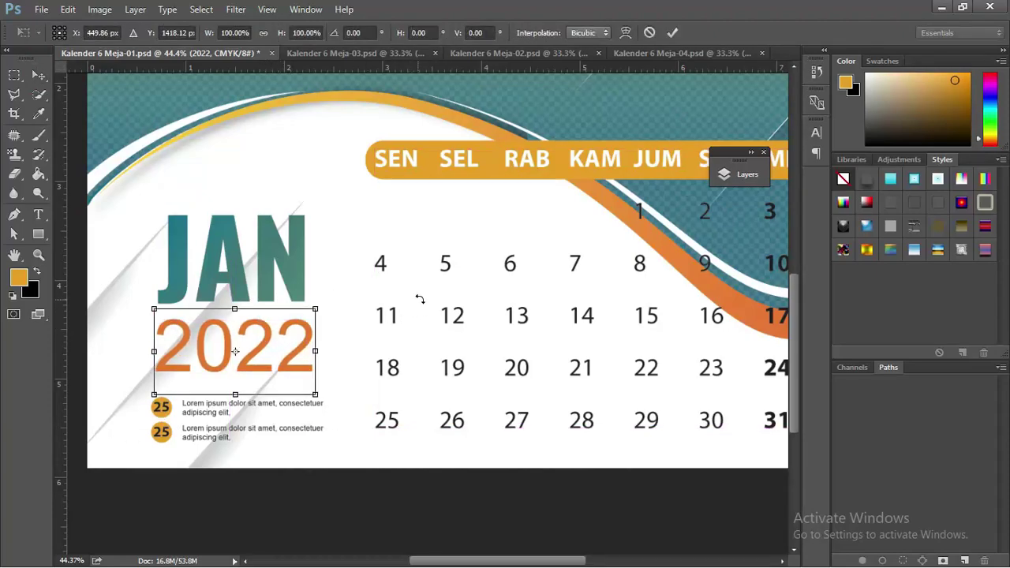
Change the 2022 year text to the Oswald SemiBold font
{"action": "left_click", "coordinate": [37, 214]}
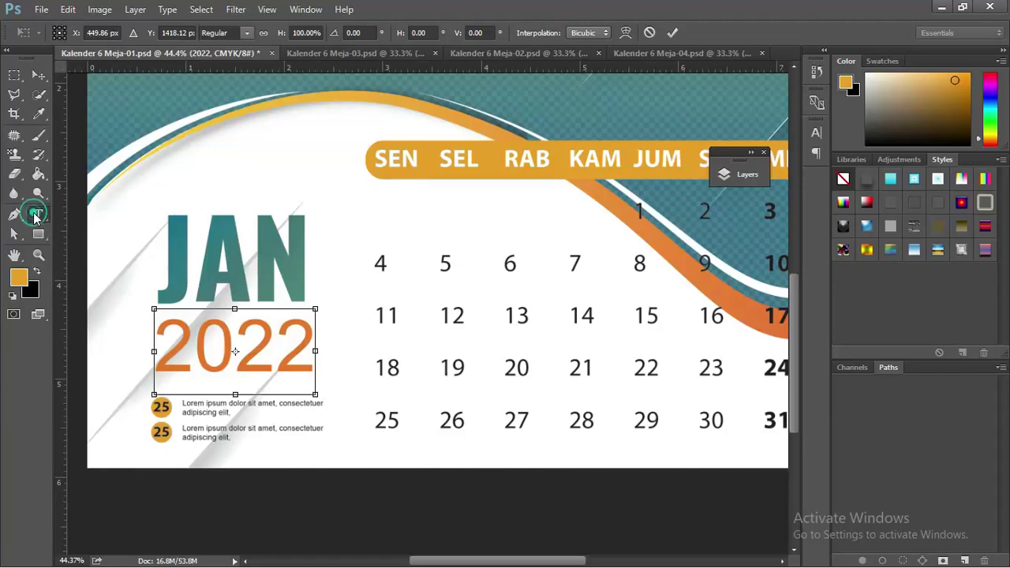
{"action": "left_click", "coordinate": [219, 339]}
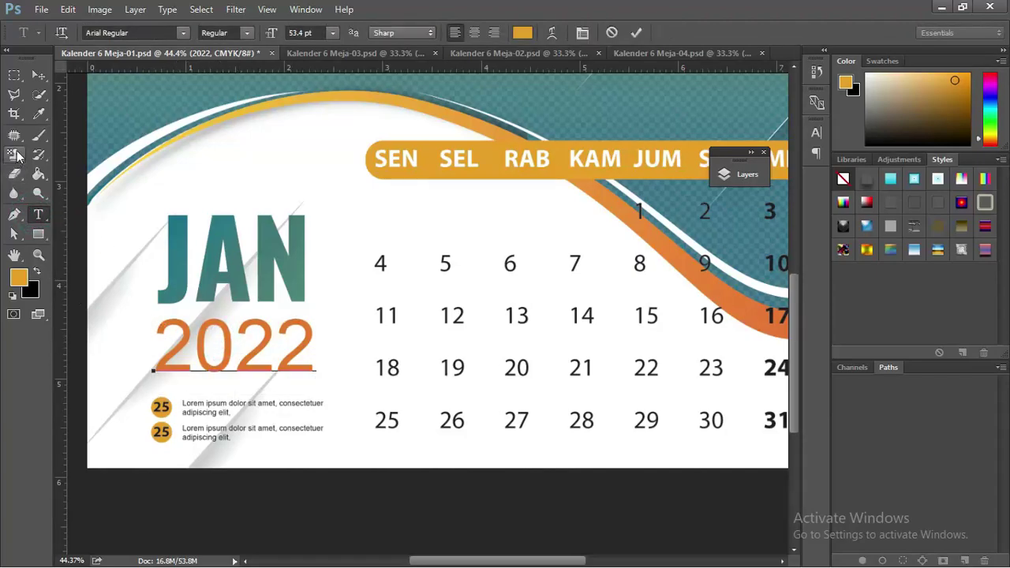
{"action": "double_click", "coordinate": [225, 370]}
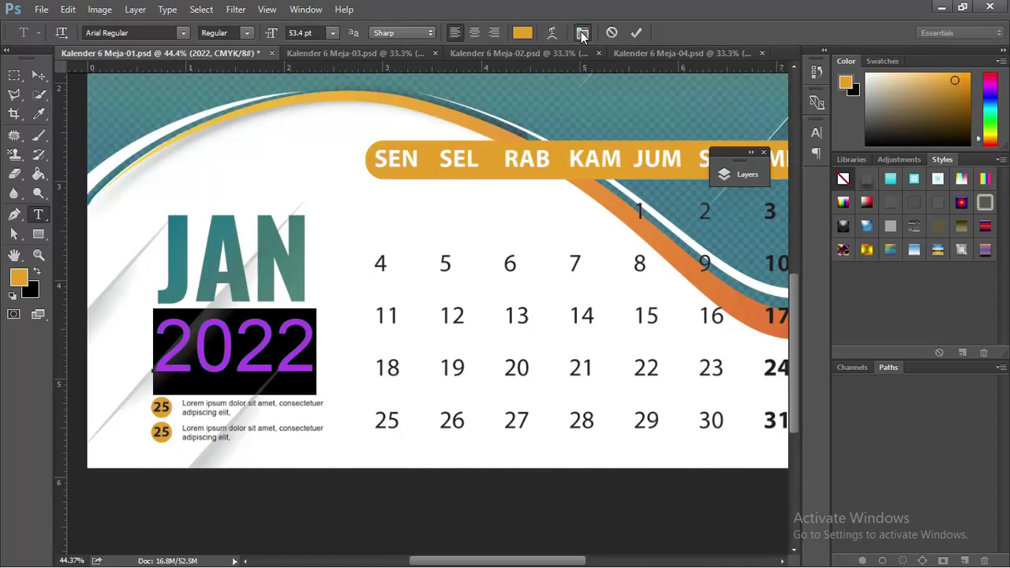
{"action": "left_click", "coordinate": [582, 35]}
{"action": "left_click", "coordinate": [718, 141]}
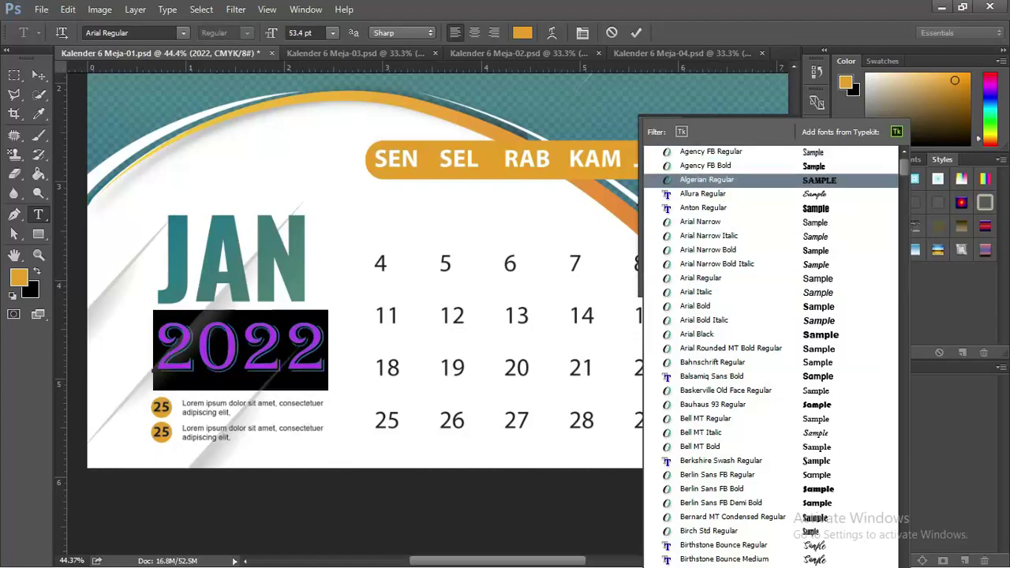
{"action": "scroll", "coordinate": [722, 185], "scroll_direction": "down", "scroll_amount": 5}
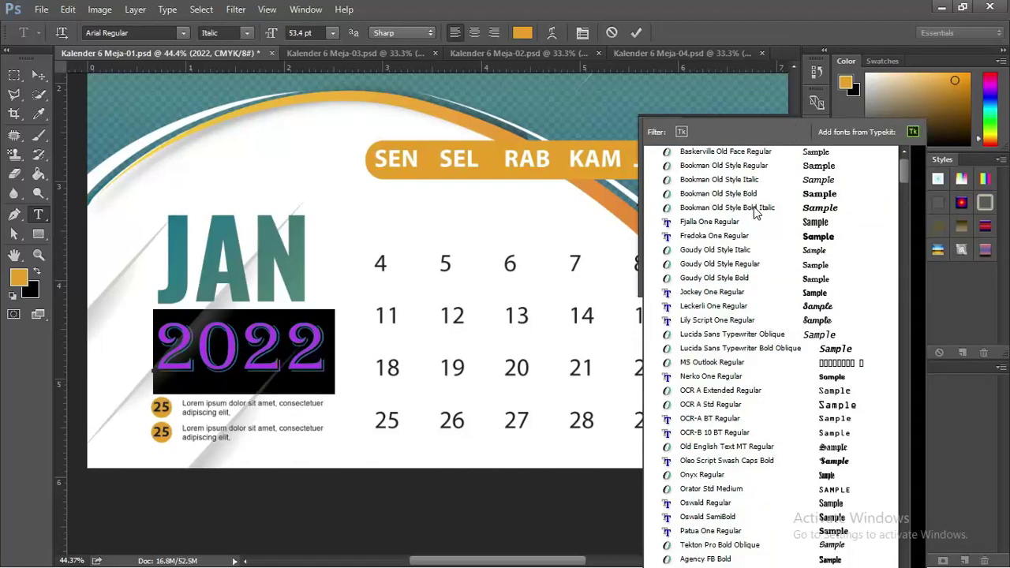
{"action": "left_click", "coordinate": [738, 518]}
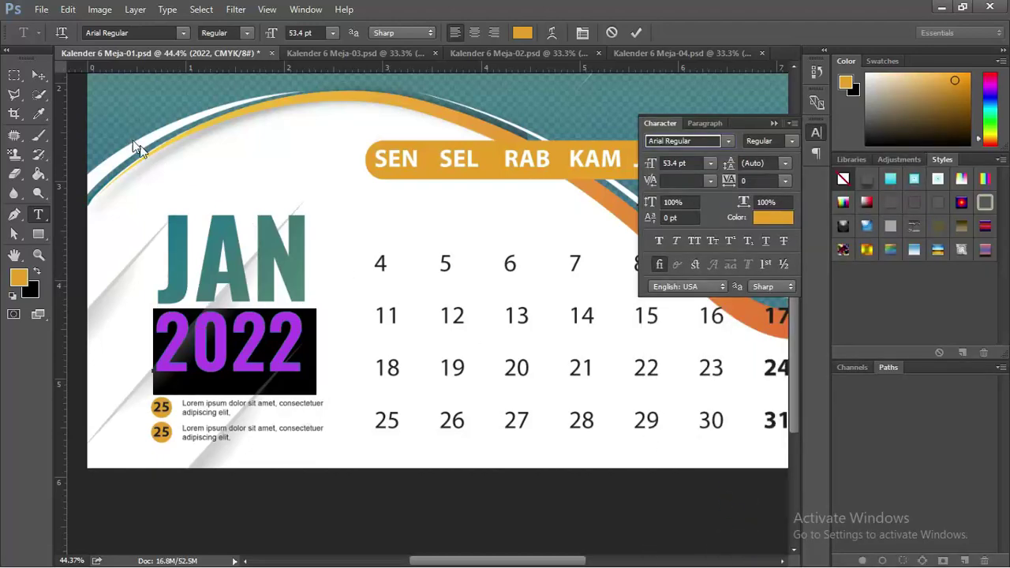
{"action": "left_click", "coordinate": [38, 75]}
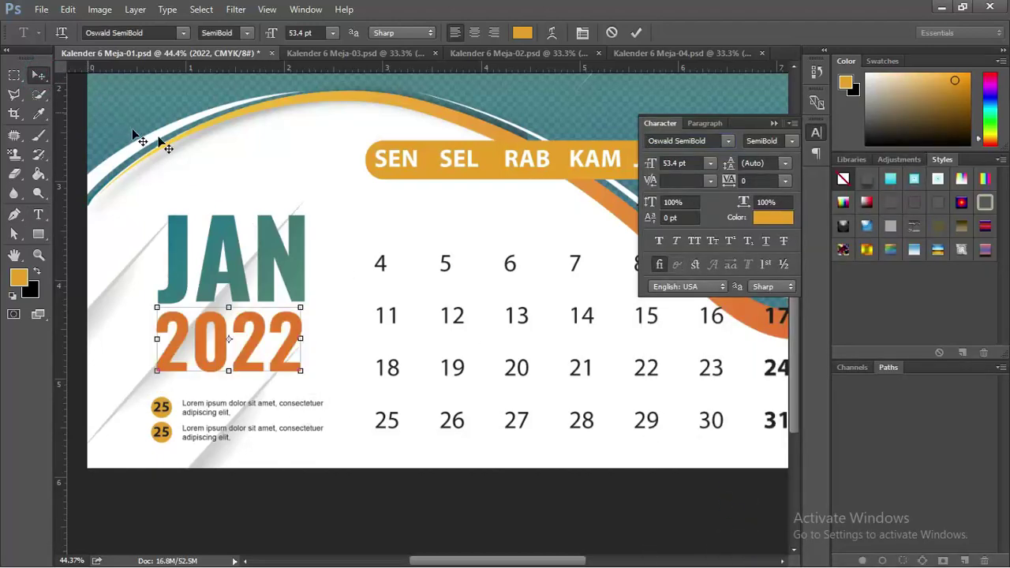
Zoom out and select the Lorem ipsum text block
{"action": "scroll", "coordinate": [287, 167], "scroll_direction": "down", "scroll_amount": 1}
{"action": "scroll", "coordinate": [287, 167], "scroll_direction": "down", "scroll_amount": 1}
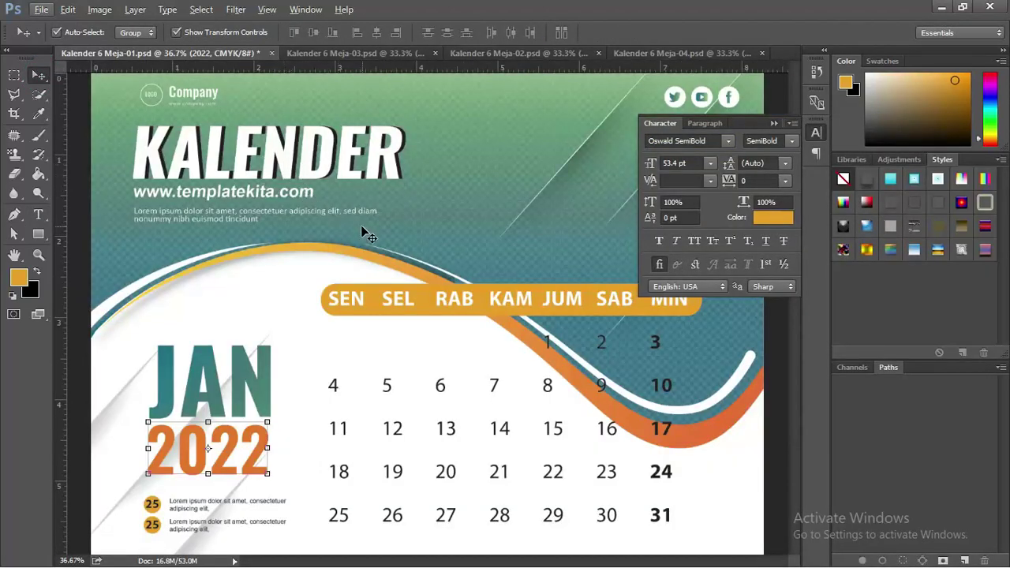
{"action": "scroll", "coordinate": [286, 217], "scroll_direction": "down", "scroll_amount": 1}
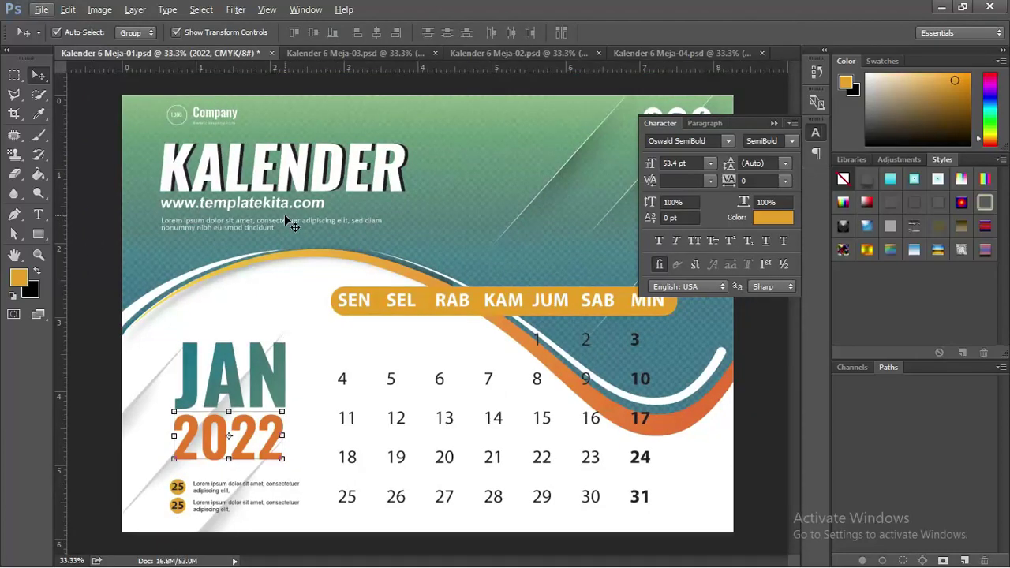
{"action": "left_click", "coordinate": [285, 218]}
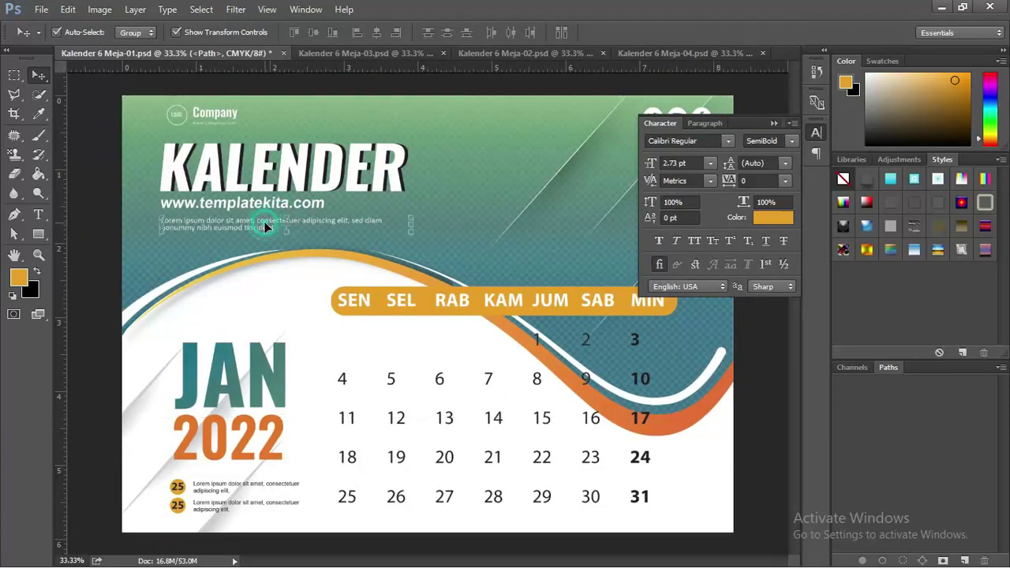
Select all of the Lorem ipsum text and apply a free transform
{"action": "left_click", "coordinate": [265, 222]}
{"action": "scroll", "coordinate": [263, 221], "scroll_direction": "up", "scroll_amount": 2}
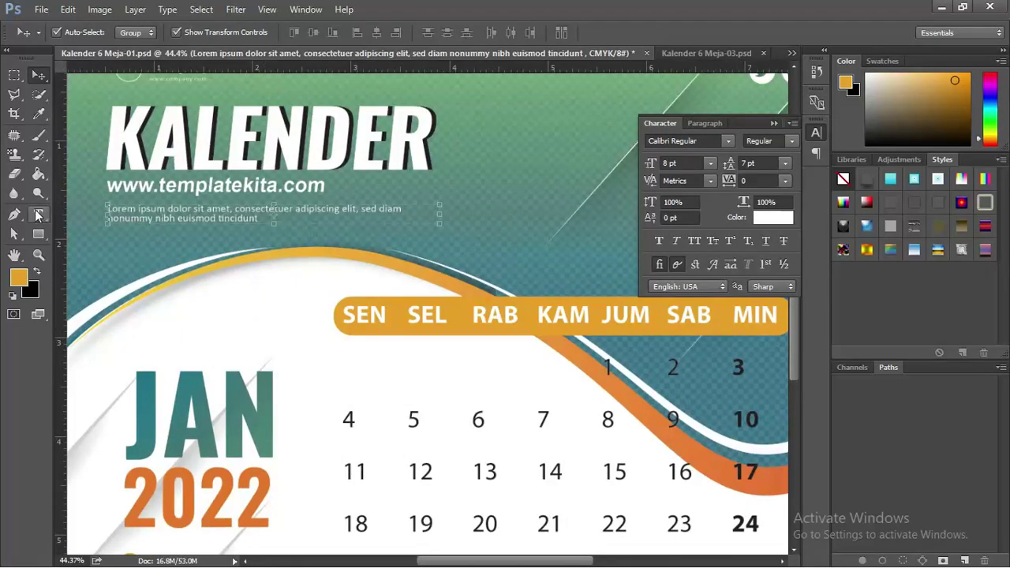
{"action": "left_click", "coordinate": [38, 214]}
{"action": "left_click", "coordinate": [161, 207]}
{"action": "key", "text": "ctrl+a"}
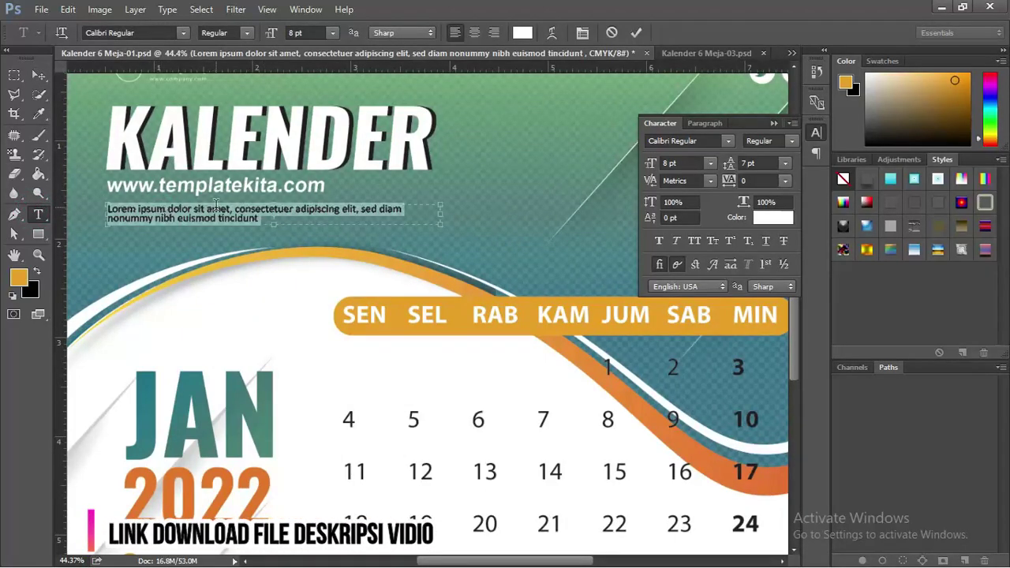
{"action": "left_click", "coordinate": [38, 75]}
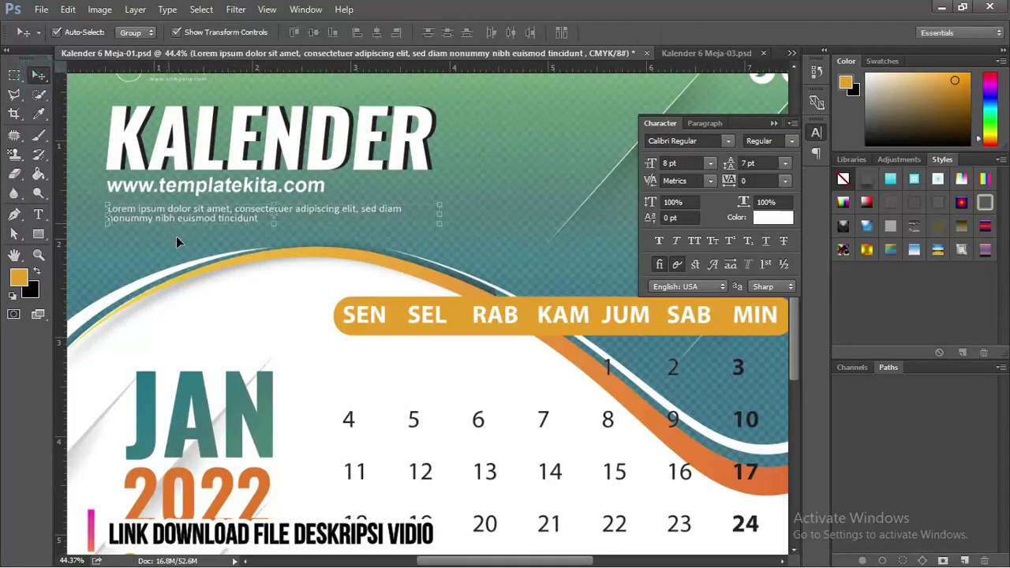
{"action": "key", "text": "ctrl+t"}
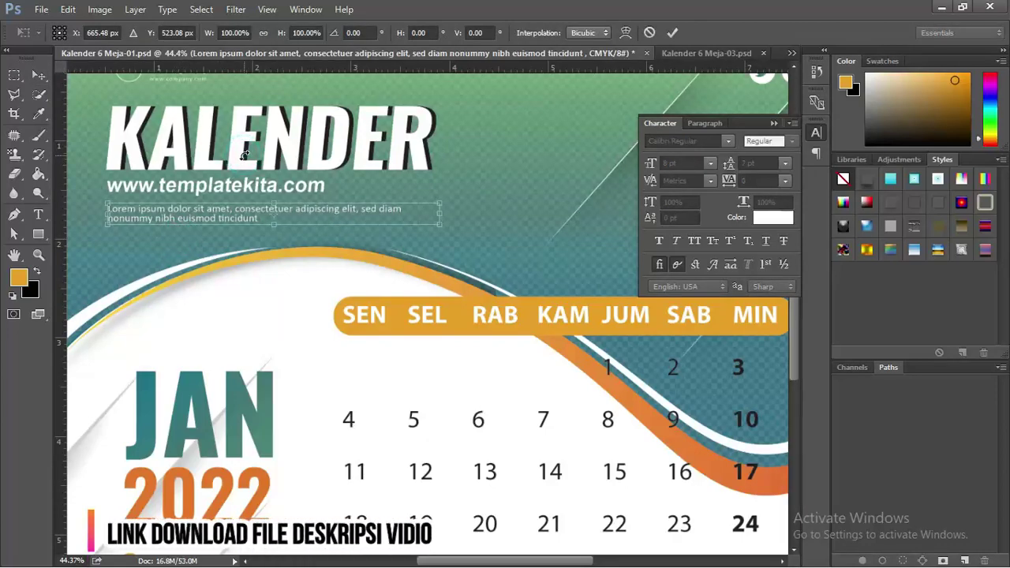
{"action": "key", "text": "Return"}
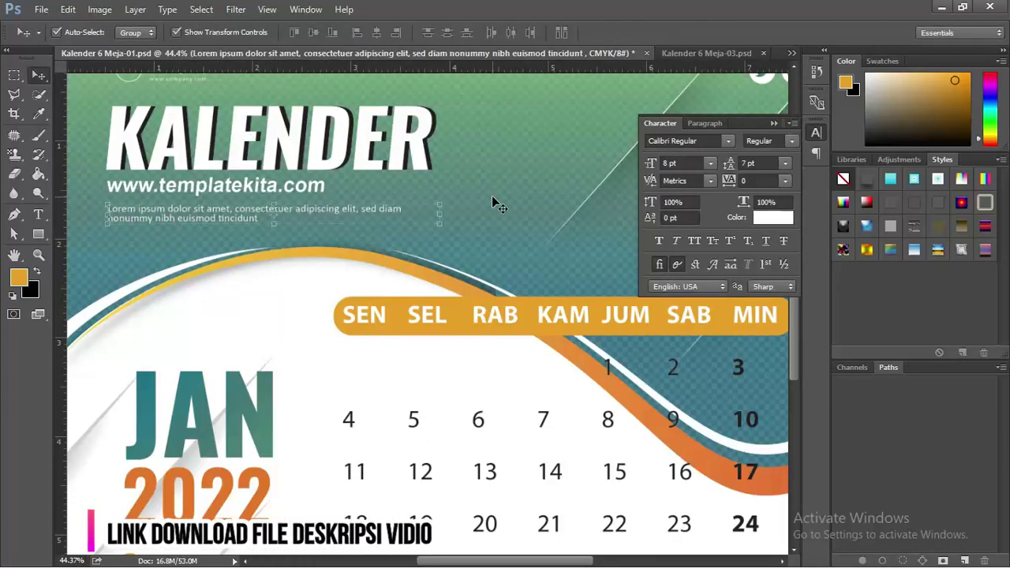
Select 2022, close the Character panel, and switch to File Explorer's Wallpaper folder
{"action": "scroll", "coordinate": [286, 194], "scroll_direction": "down", "scroll_amount": 1, "text": "alt"}
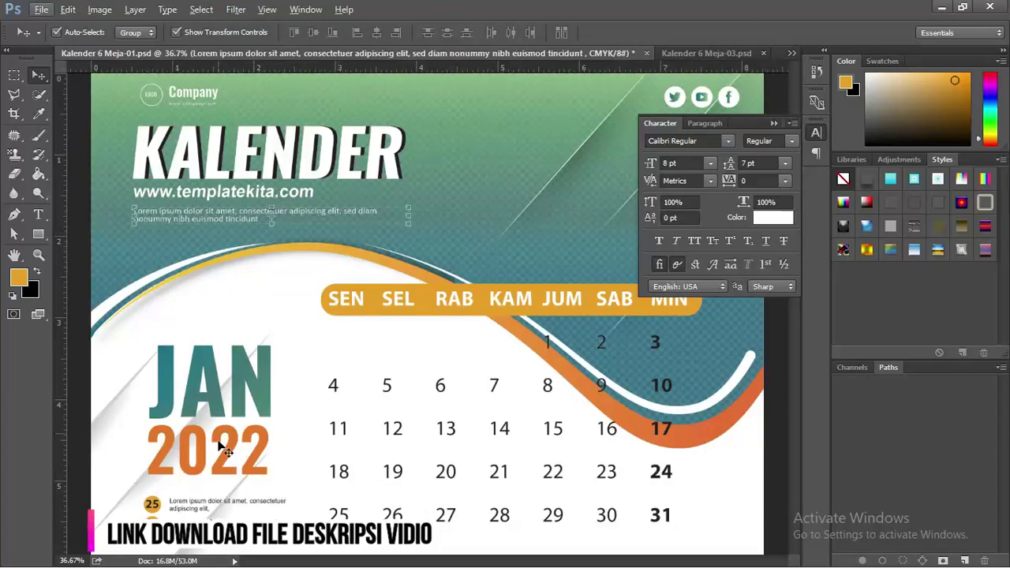
{"action": "left_click", "coordinate": [234, 455]}
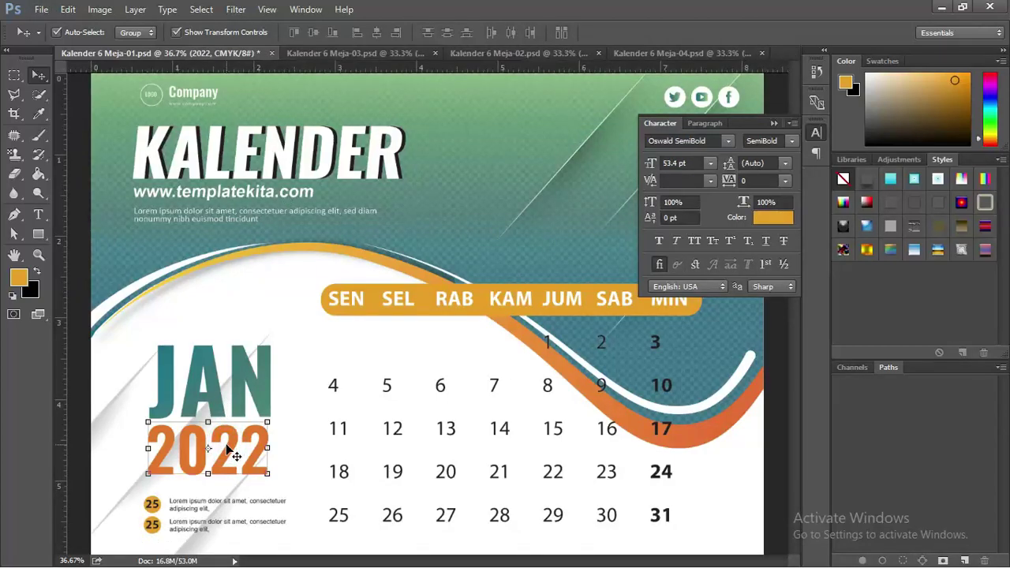
{"action": "scroll", "coordinate": [242, 436], "scroll_direction": "down", "scroll_amount": 1, "text": "alt"}
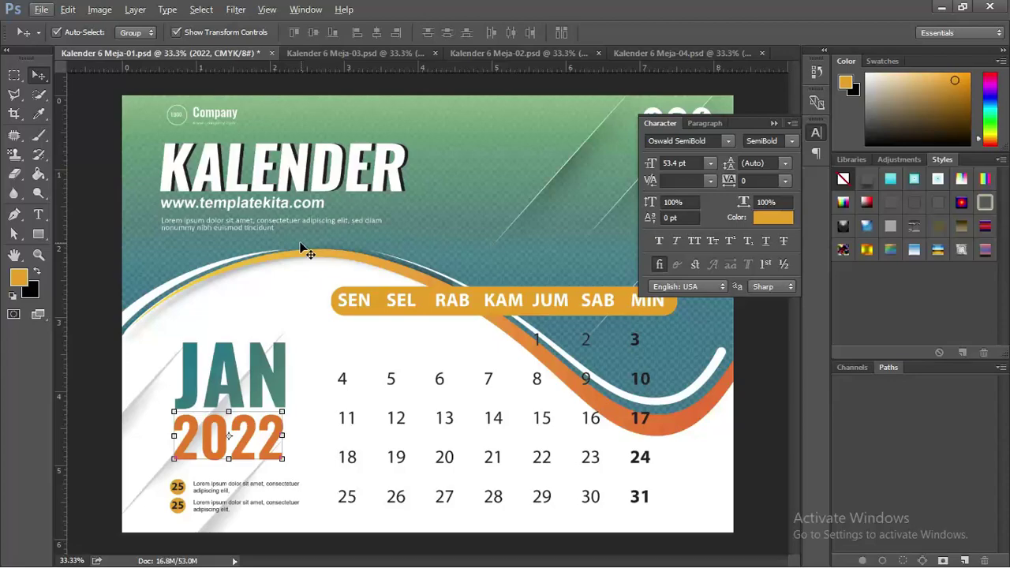
{"action": "left_click", "coordinate": [773, 123]}
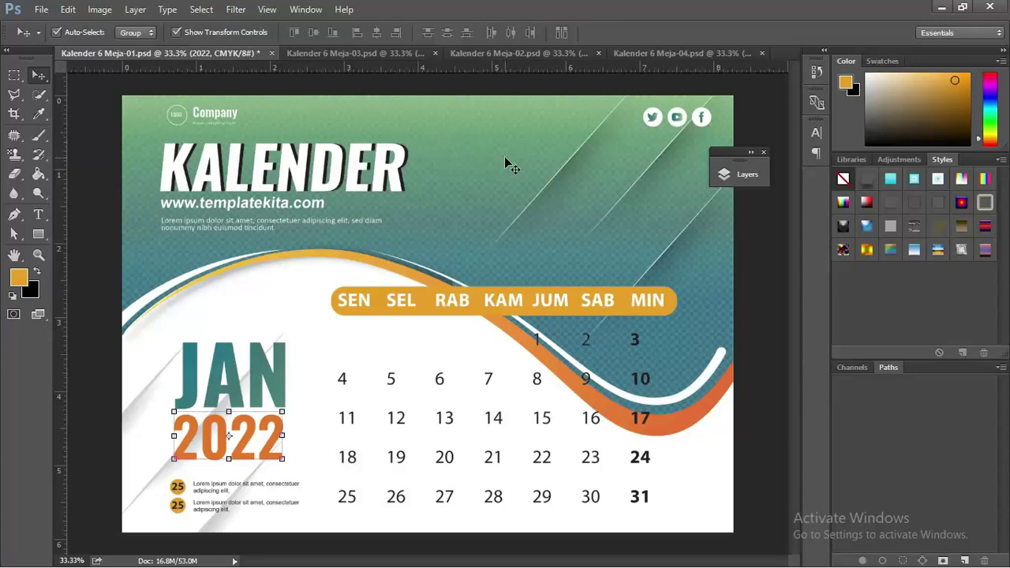
{"action": "left_click_drag", "start_coordinate": [504, 156], "coordinate": [475, 282]}
{"action": "key", "text": "ctrl+z"}
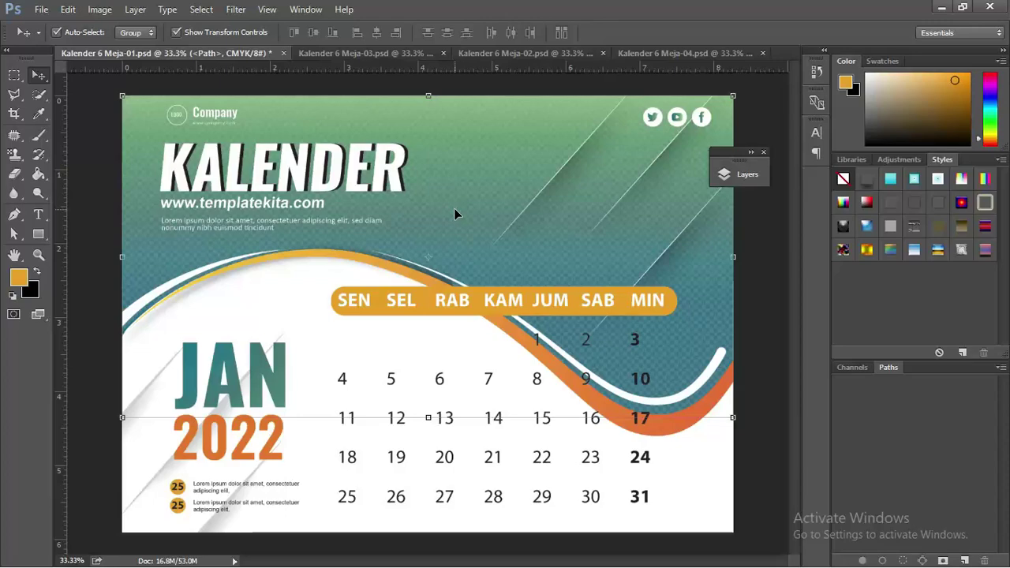
{"action": "key", "text": "alt+Tab"}
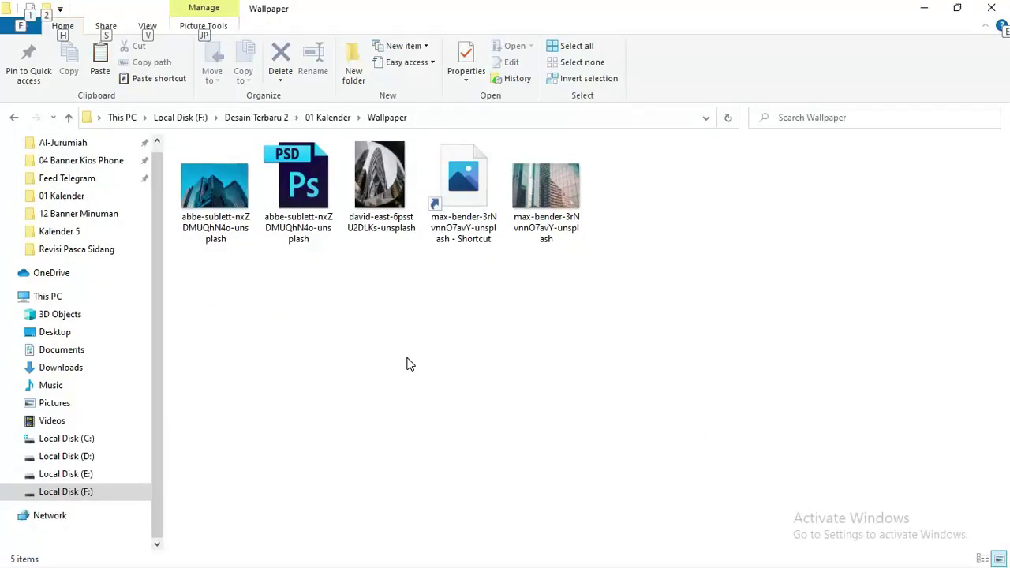
Drag the abbe-sublett skyscraper photo from the Wallpaper folder onto the Photoshop calendar canvas
{"action": "left_click", "coordinate": [407, 359]}
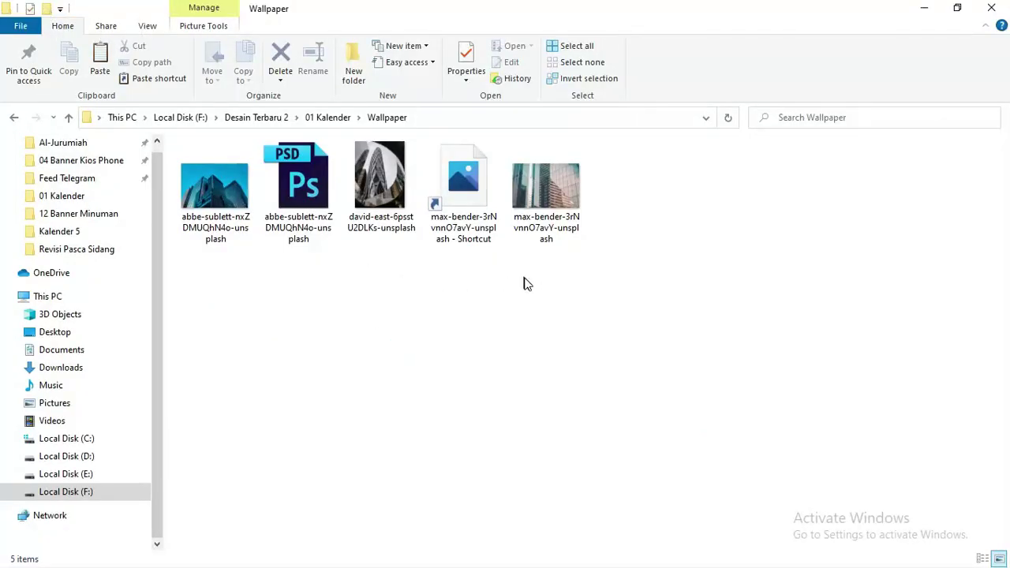
{"action": "left_click", "coordinate": [215, 189]}
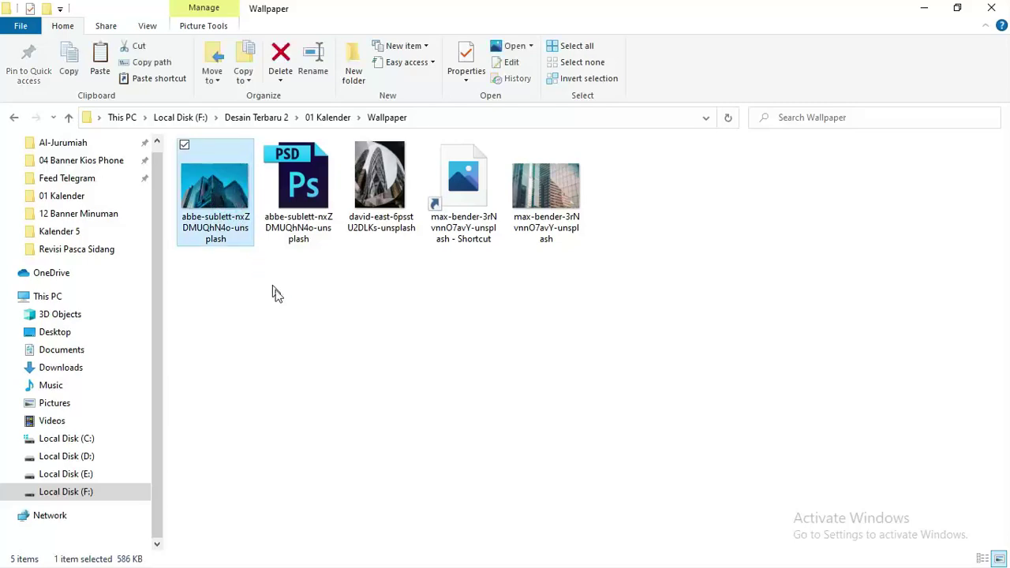
{"action": "mouse_move", "coordinate": [276, 293]}
{"action": "left_mouse_down"}
{"action": "mouse_move", "coordinate": [295, 318]}
{"action": "mouse_move", "coordinate": [372, 220]}
{"action": "left_mouse_up"}
{"action": "key", "text": "alt+Tab"}
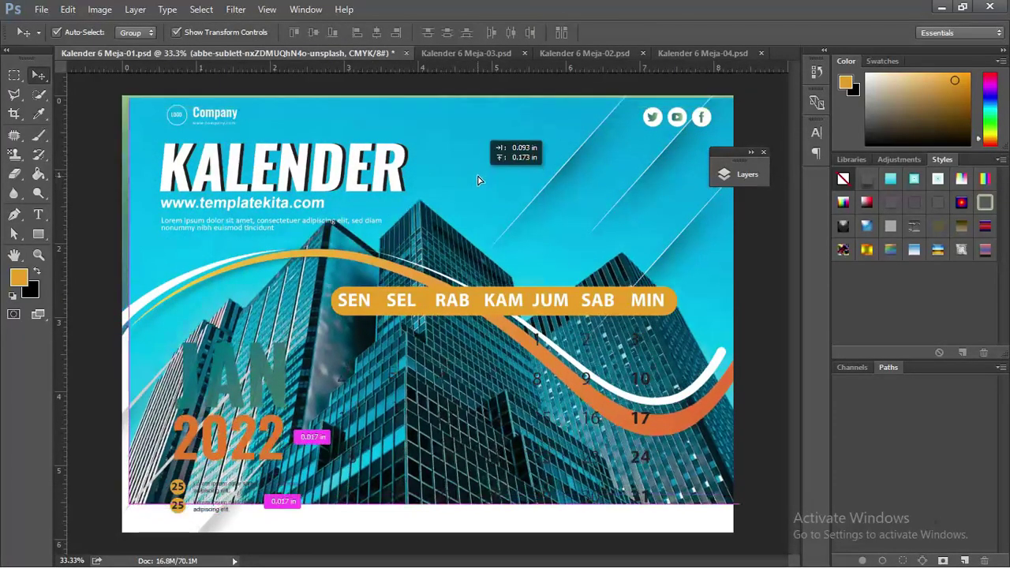
Position the skyscraper photo over the calendar page and enlarge it beyond the page edges
{"action": "mouse_move", "coordinate": [464, 197]}
{"action": "left_mouse_down"}
{"action": "mouse_move", "coordinate": [472, 179]}
{"action": "mouse_move", "coordinate": [462, 176]}
{"action": "left_mouse_up"}
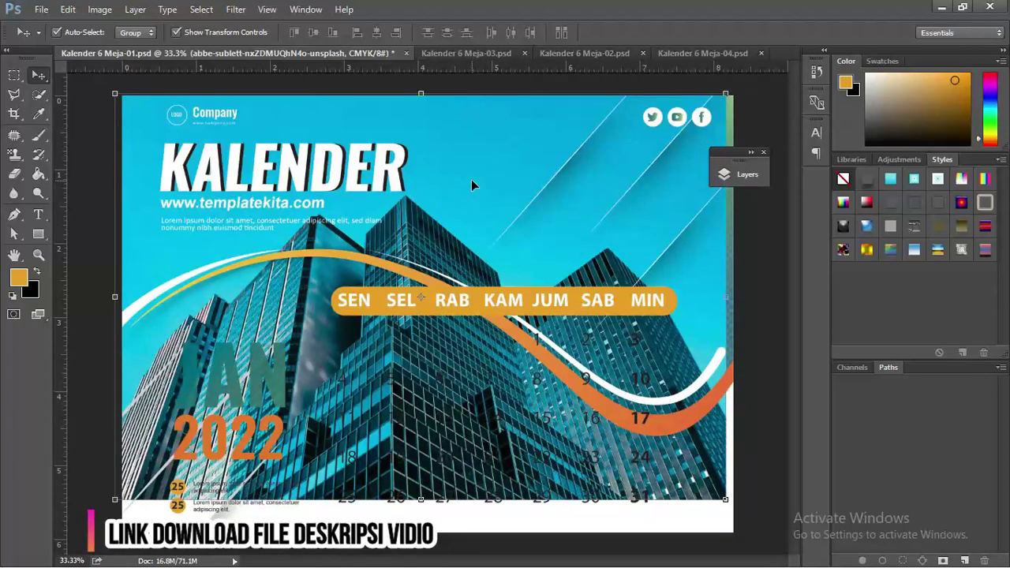
{"action": "left_click", "coordinate": [741, 174]}
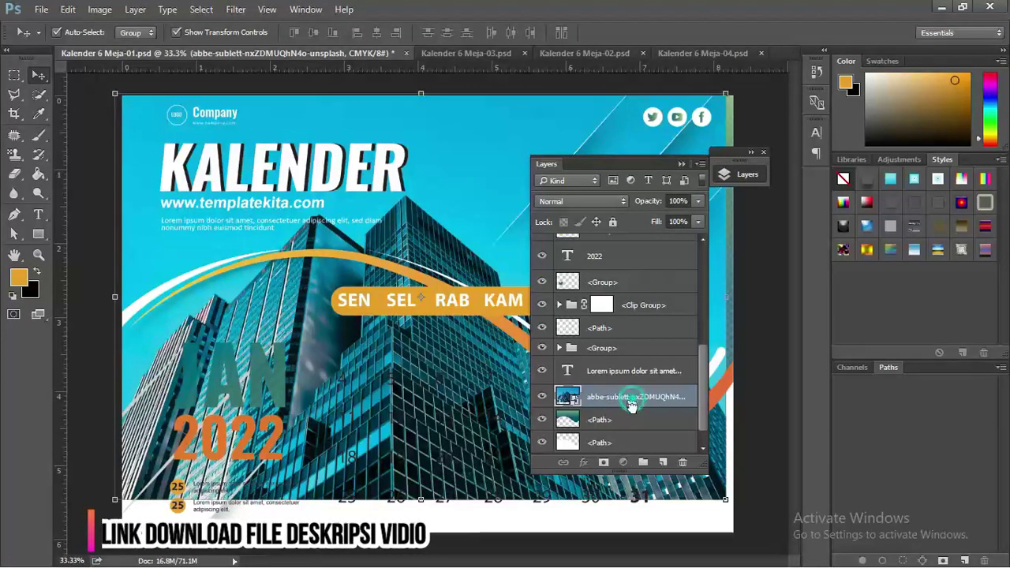
{"action": "left_click_drag", "start_coordinate": [632, 403], "coordinate": [636, 456]}
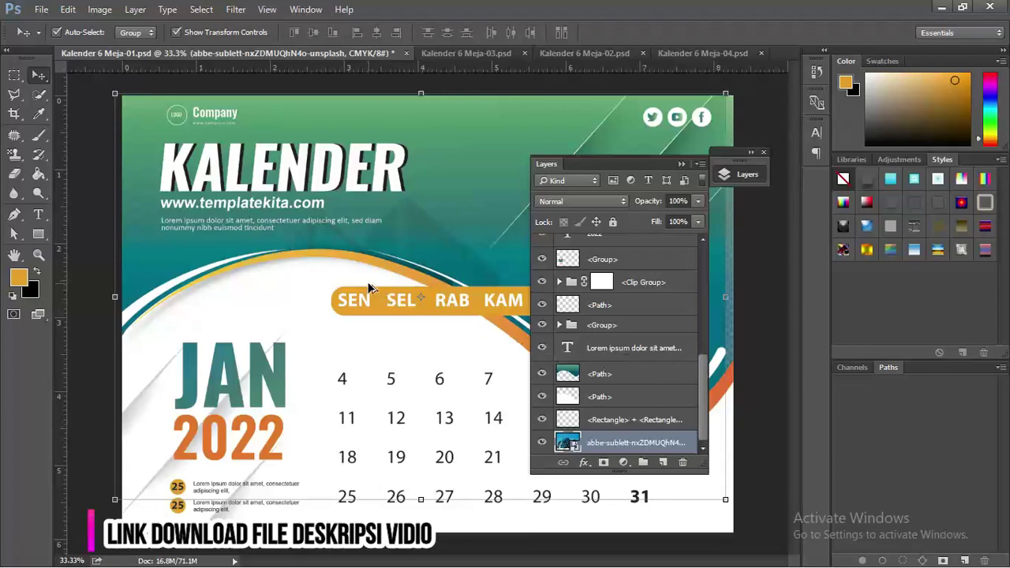
{"action": "scroll", "coordinate": [371, 286], "scroll_direction": "down", "scroll_amount": 1}
{"action": "scroll", "coordinate": [393, 250], "scroll_direction": "down", "scroll_amount": 1}
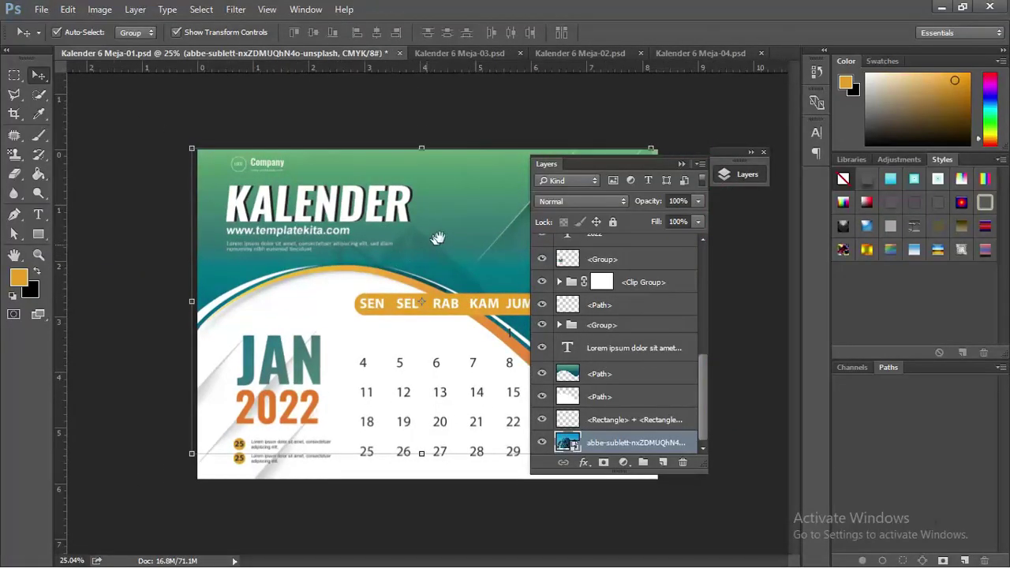
{"action": "left_click", "coordinate": [684, 165]}
{"action": "left_click_drag", "start_coordinate": [651, 150], "coordinate": [761, 68]}
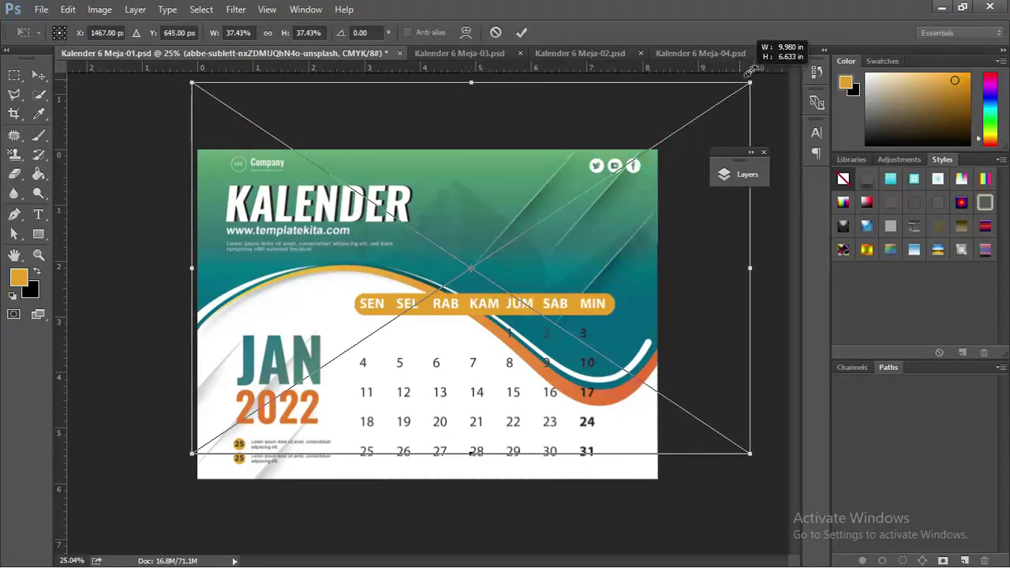
{"action": "key", "text": "Return"}
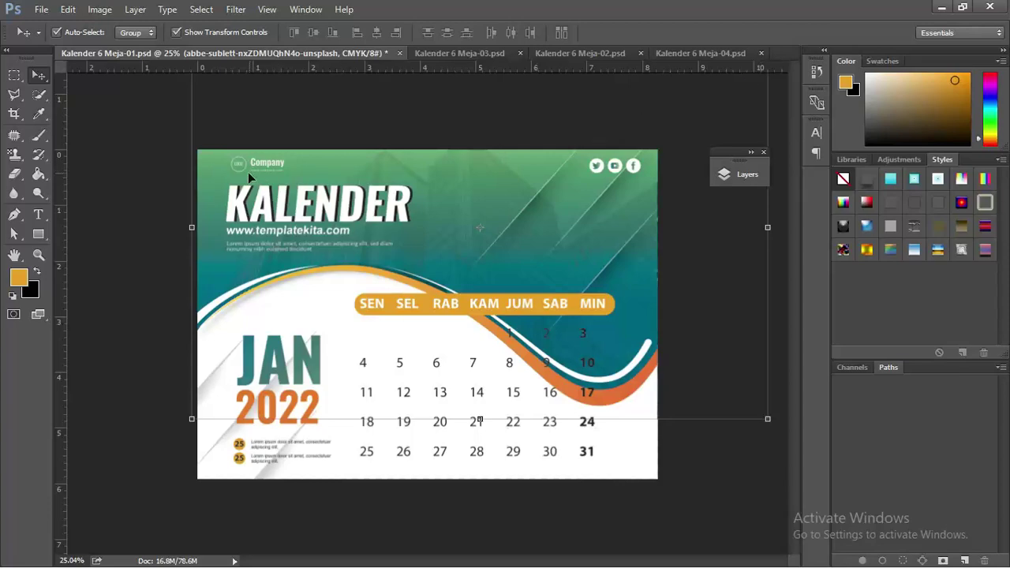
Move the calendar dates group so its columns line up under the day headers
{"action": "left_click", "coordinate": [167, 152]}
{"action": "scroll", "coordinate": [408, 278], "scroll_direction": "up", "scroll_amount": 1}
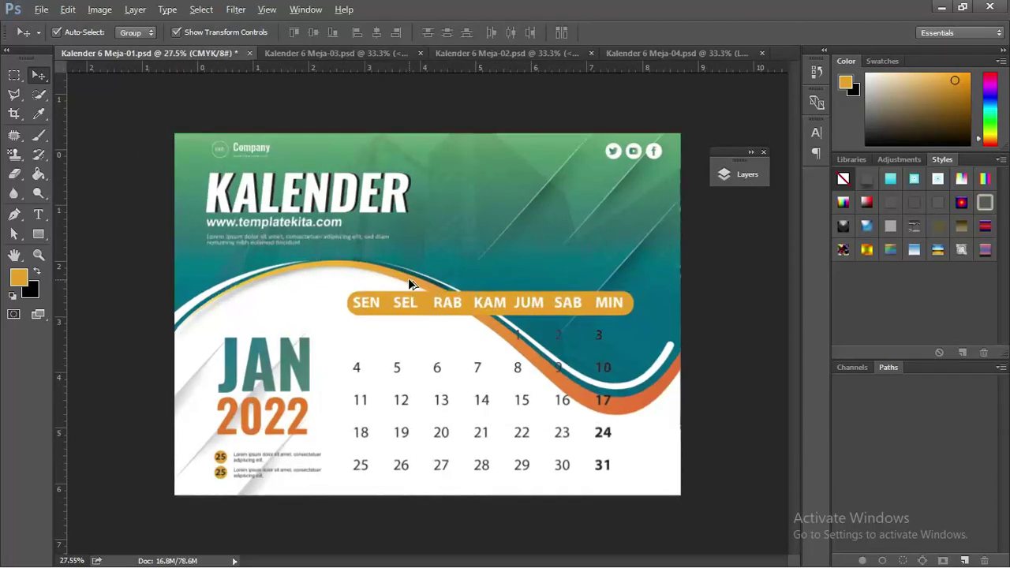
{"action": "scroll", "coordinate": [408, 277], "scroll_direction": "up", "scroll_amount": 1}
{"action": "scroll", "coordinate": [408, 278], "scroll_direction": "up", "scroll_amount": 1}
{"action": "scroll", "coordinate": [407, 277], "scroll_direction": "up", "scroll_amount": 1}
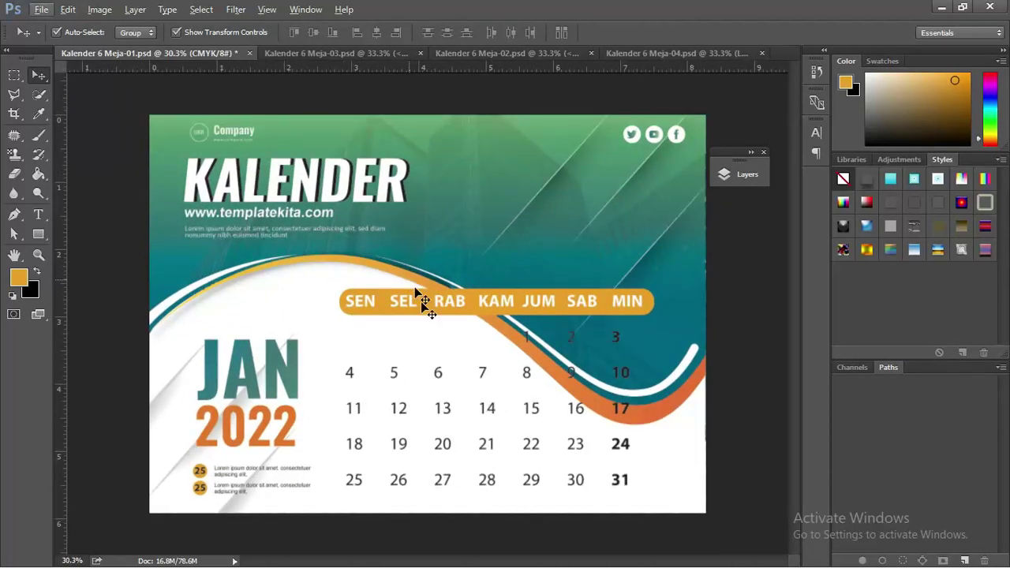
{"action": "left_click", "coordinate": [484, 374]}
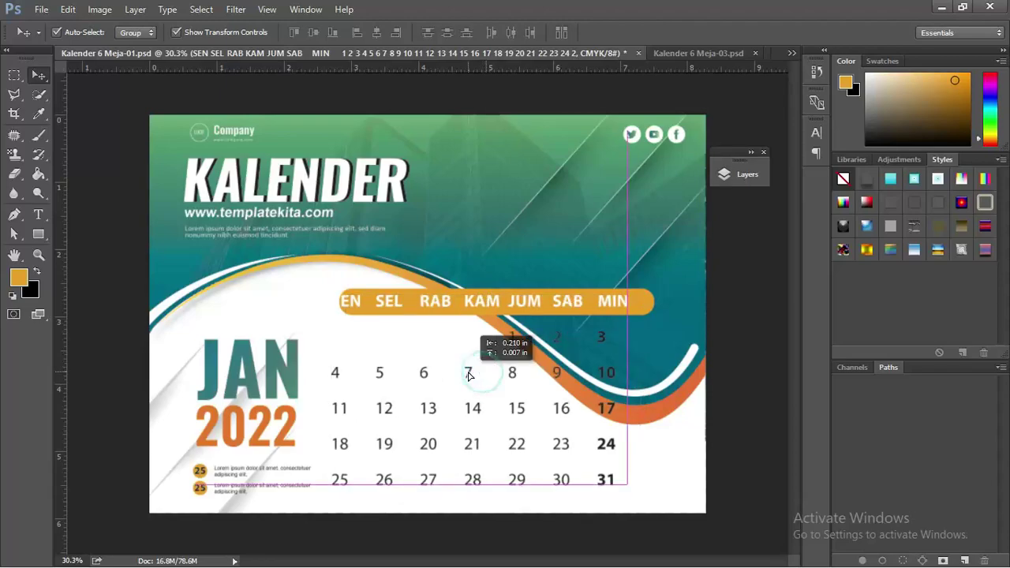
{"action": "left_click_drag", "start_coordinate": [483, 376], "coordinate": [472, 374]}
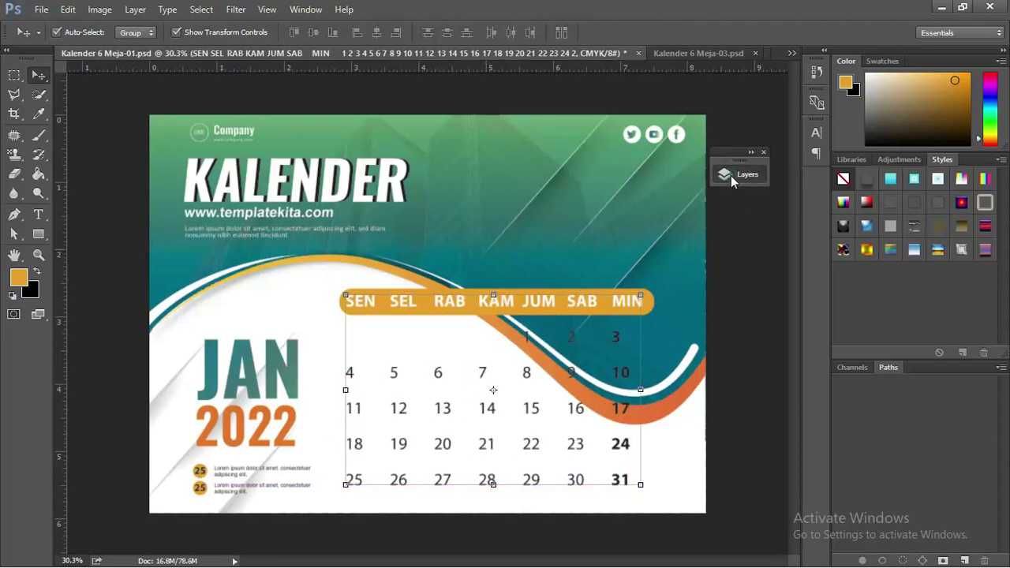
Open the Layers panel and move it away from the calendar
{"action": "left_click", "coordinate": [730, 175]}
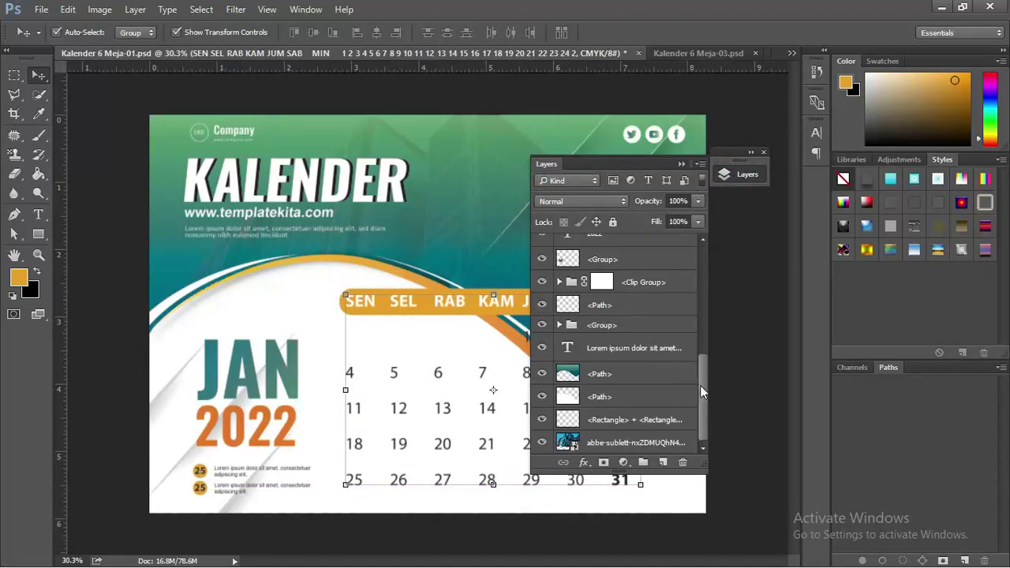
{"action": "left_click_drag", "start_coordinate": [700, 385], "coordinate": [704, 258]}
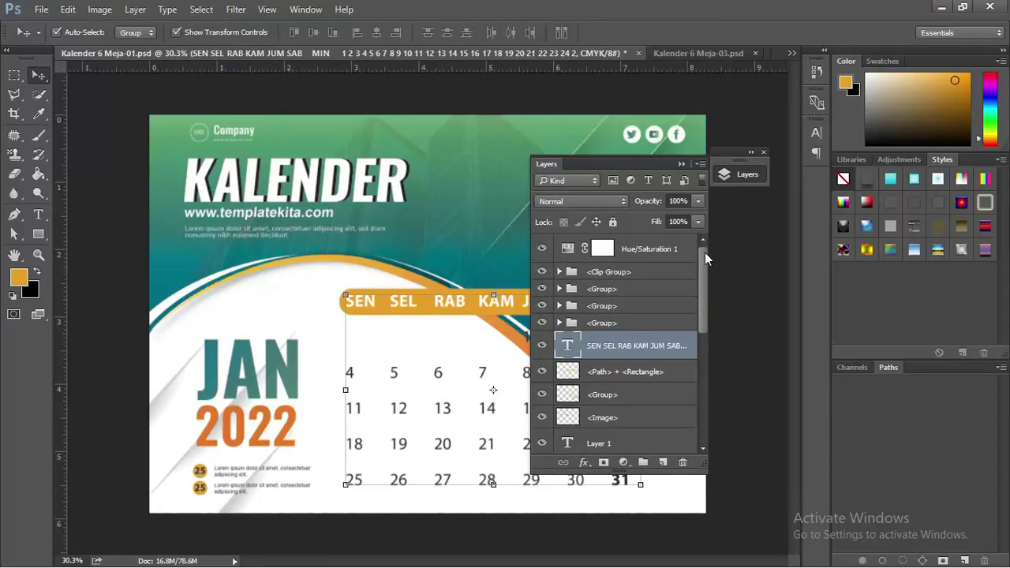
{"action": "left_click_drag", "start_coordinate": [617, 163], "coordinate": [753, 115]}
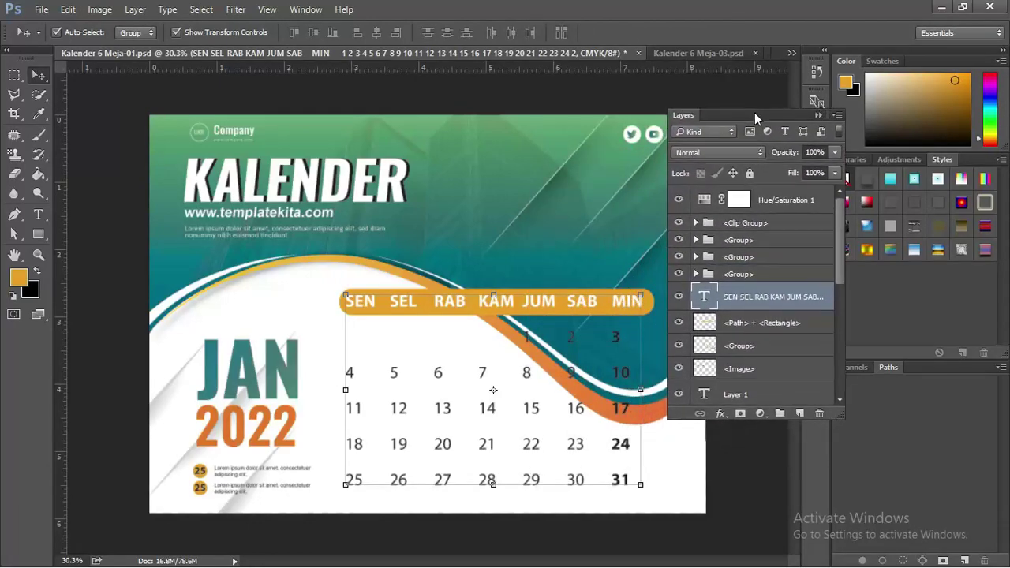
Edit the weekday header text, return to the Move tool, and switch to File Explorer
{"action": "double_click", "coordinate": [702, 298]}
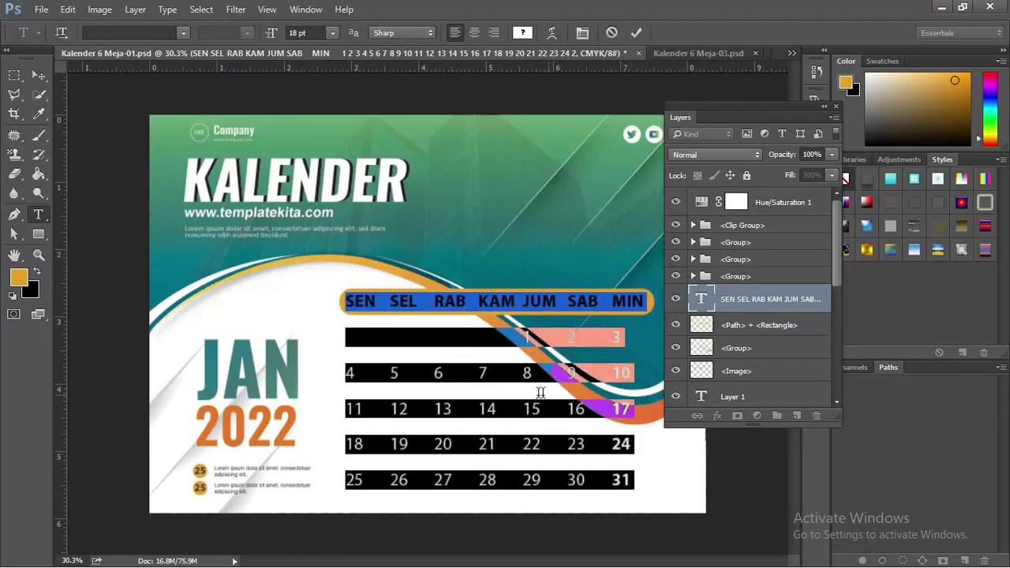
{"action": "left_click", "coordinate": [528, 336]}
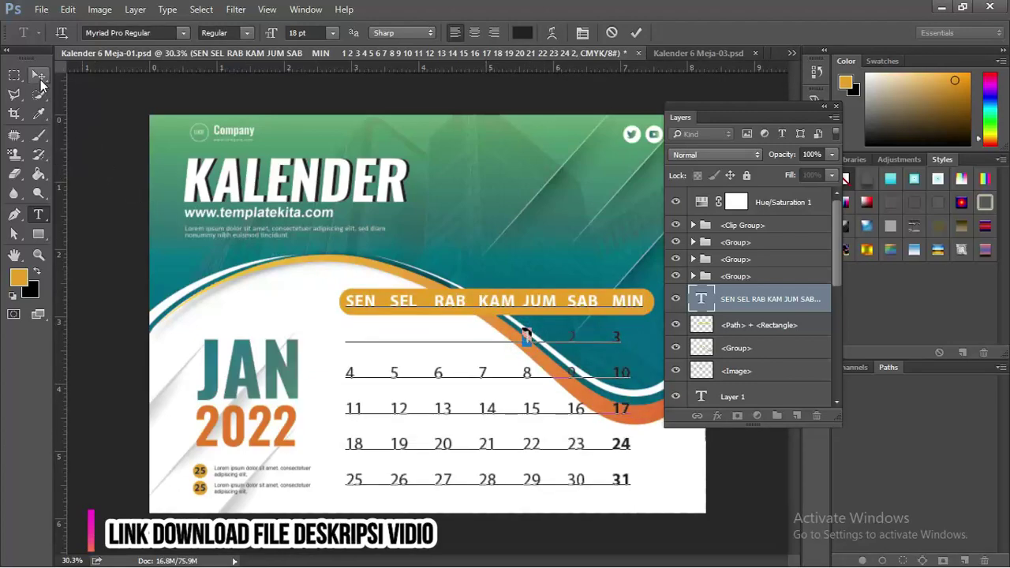
{"action": "left_click", "coordinate": [39, 80]}
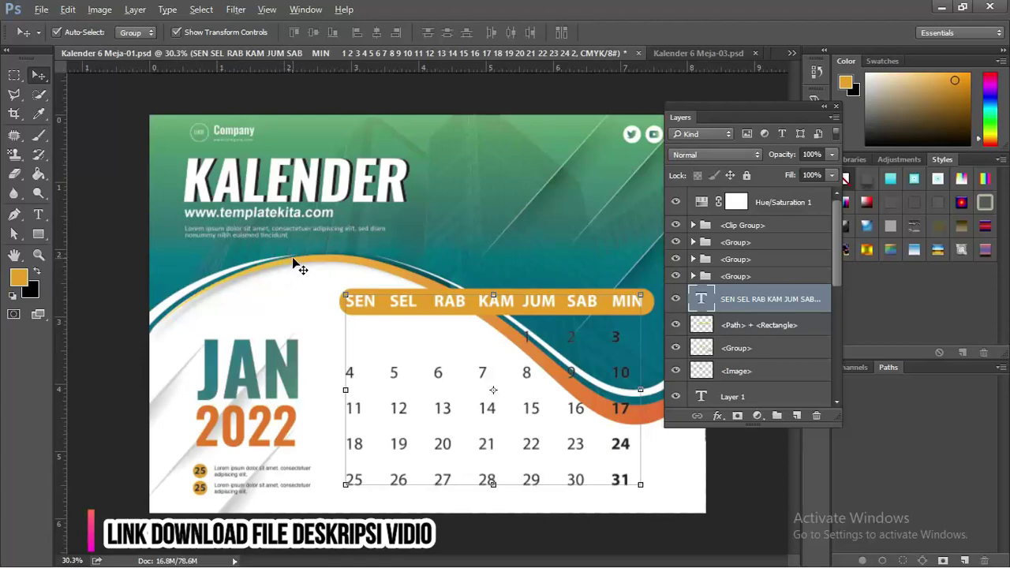
{"action": "key", "text": "alt+Tab"}
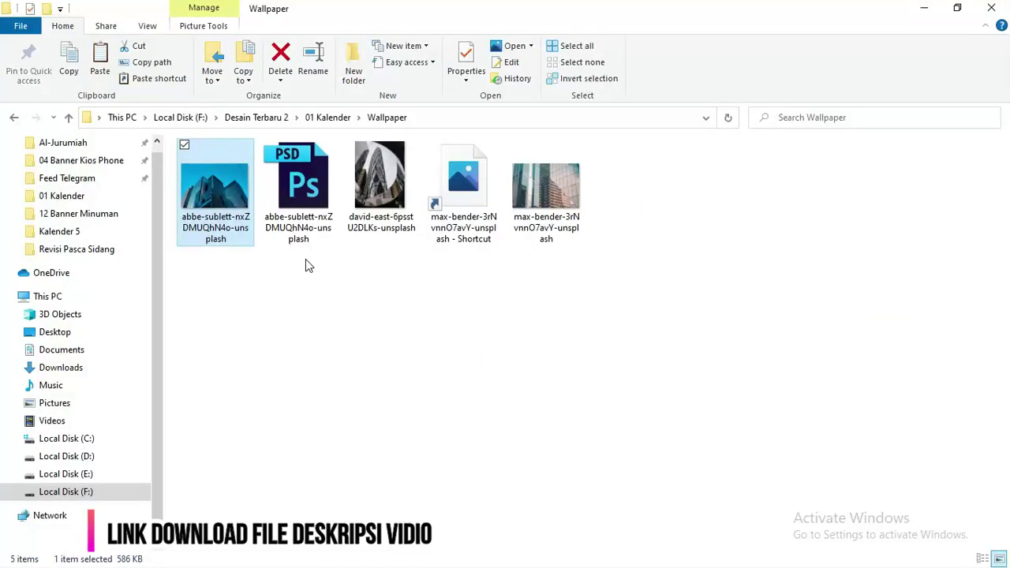
In the 01 Kalender folder, open the Kalender Excel template and the Lisensi File Baca Dulu note
{"action": "left_click", "coordinate": [330, 118]}
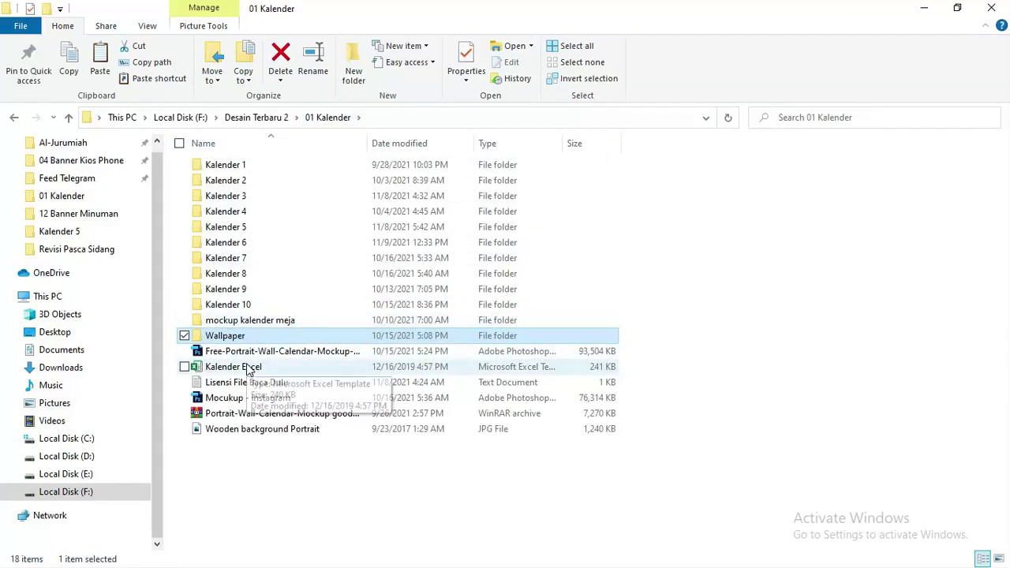
{"action": "double_click", "coordinate": [249, 369]}
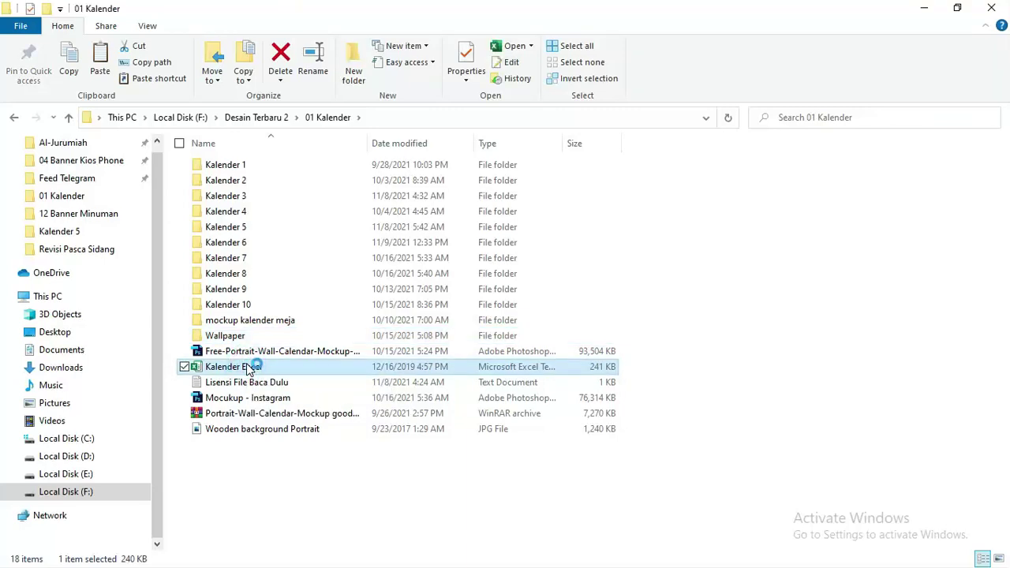
{"action": "double_click", "coordinate": [246, 382]}
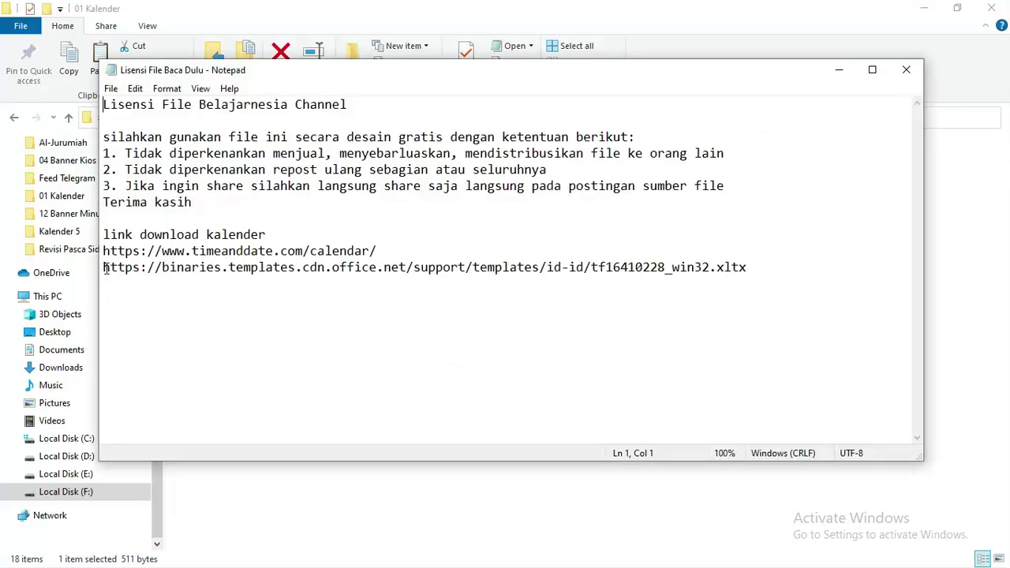
Select the timeanddate and office template download links in the licence note, then close Notepad
{"action": "left_click_drag", "start_coordinate": [105, 267], "coordinate": [807, 268]}
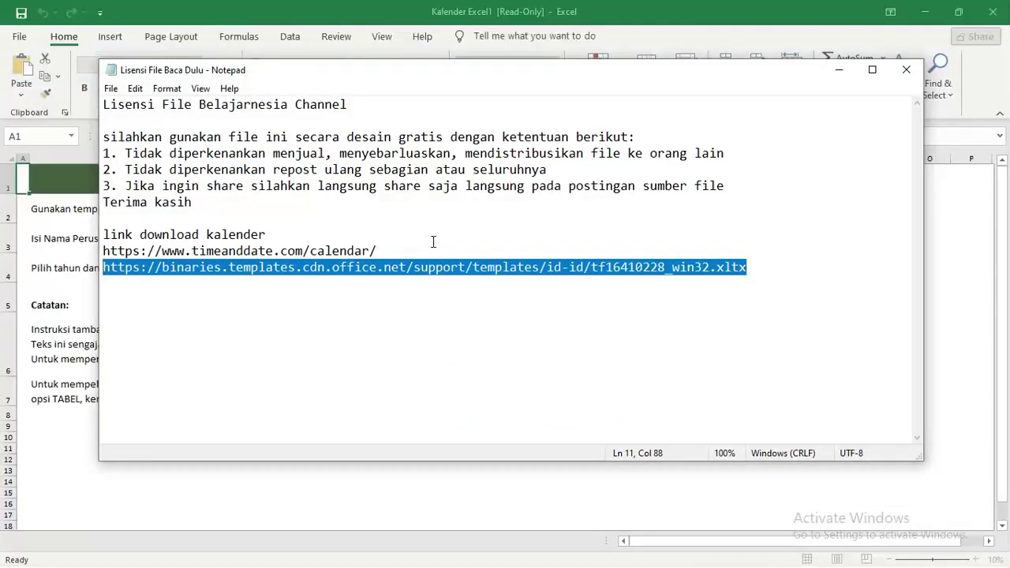
{"action": "left_click_drag", "start_coordinate": [418, 251], "coordinate": [76, 248]}
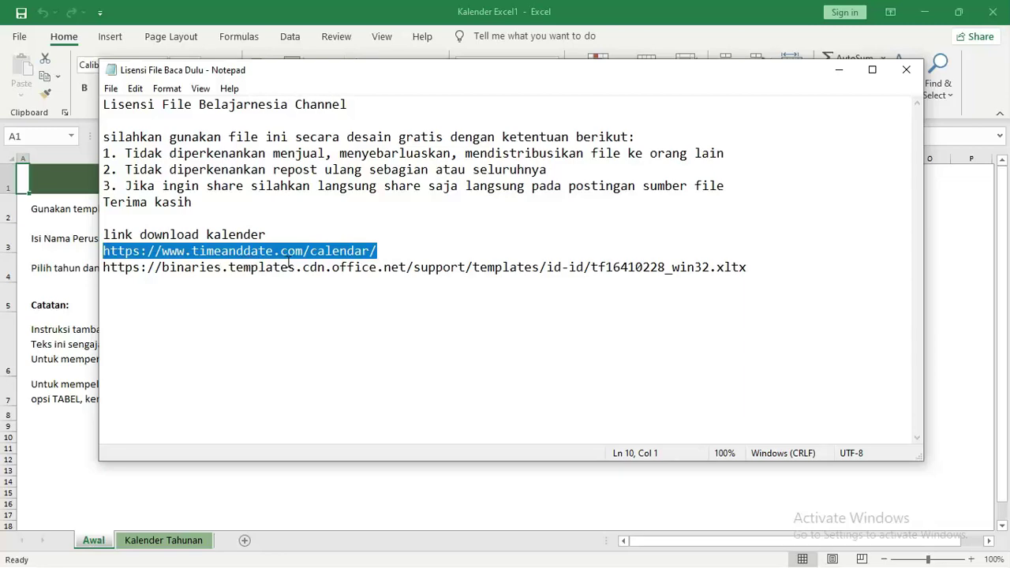
{"action": "left_click_drag", "start_coordinate": [382, 249], "coordinate": [76, 249]}
{"action": "left_click_drag", "start_coordinate": [753, 264], "coordinate": [7, 269]}
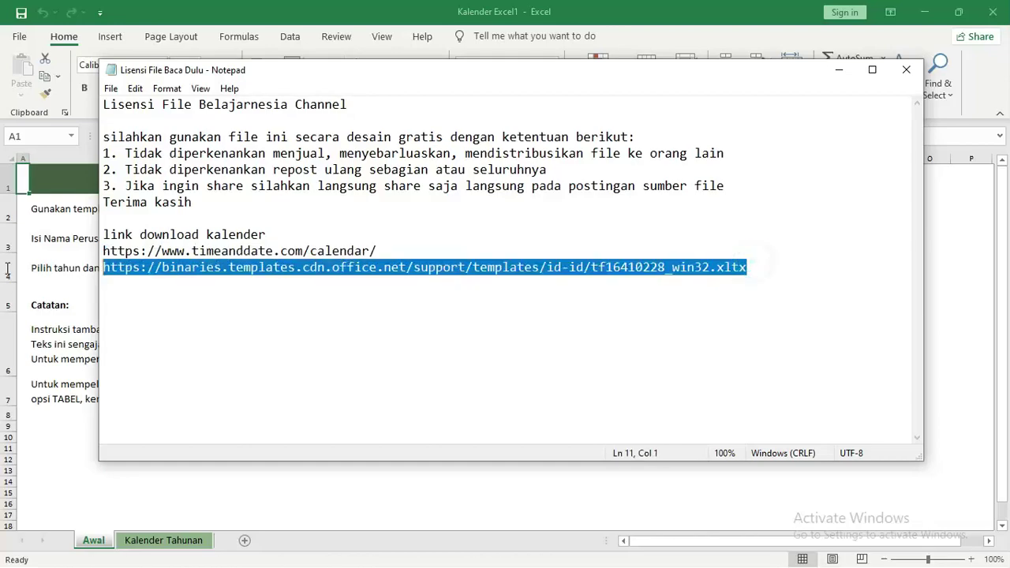
{"action": "left_click", "coordinate": [906, 69]}
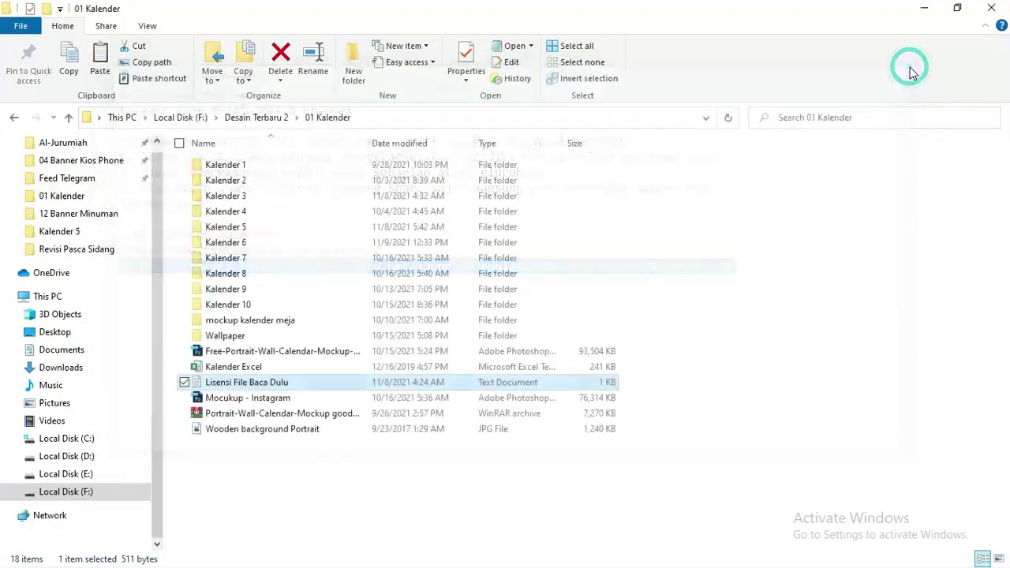
In Excel's Kalender Tahunan sheet, select the JANUARI SEN–MIN headers and dates, C4:I9
{"action": "key", "text": "alt+Tab"}
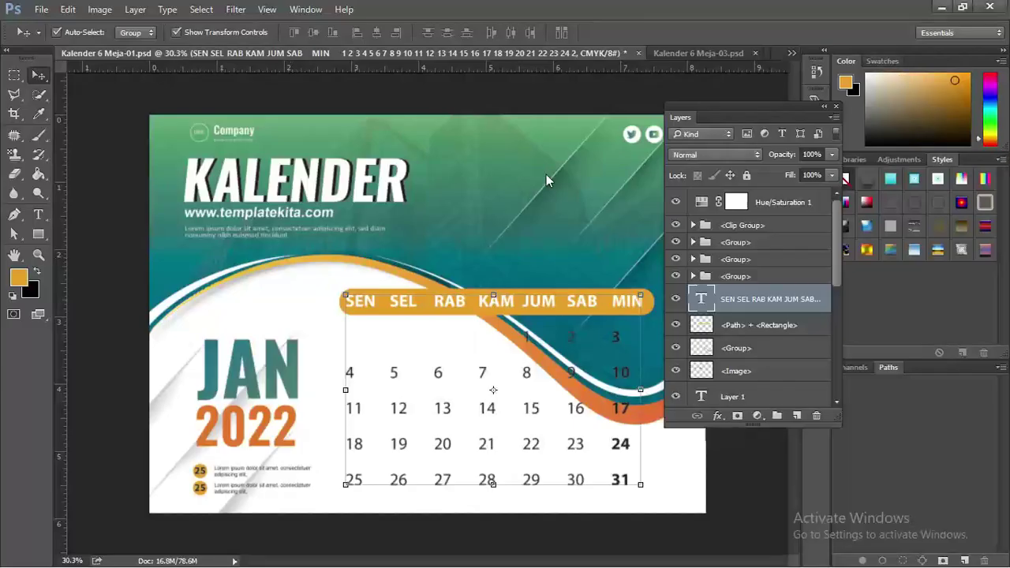
{"action": "key", "text": "alt+Tab"}
{"action": "key", "text": "Tab"}
{"action": "key", "text": "Tab"}
{"action": "key", "text": "Tab"}
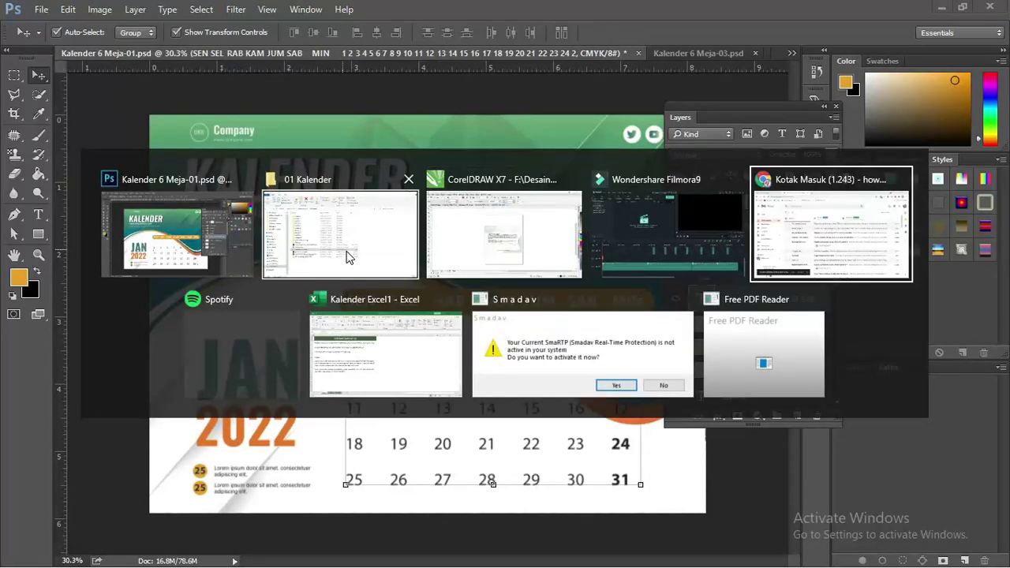
{"action": "key", "text": "Tab"}
{"action": "key", "text": "Tab"}
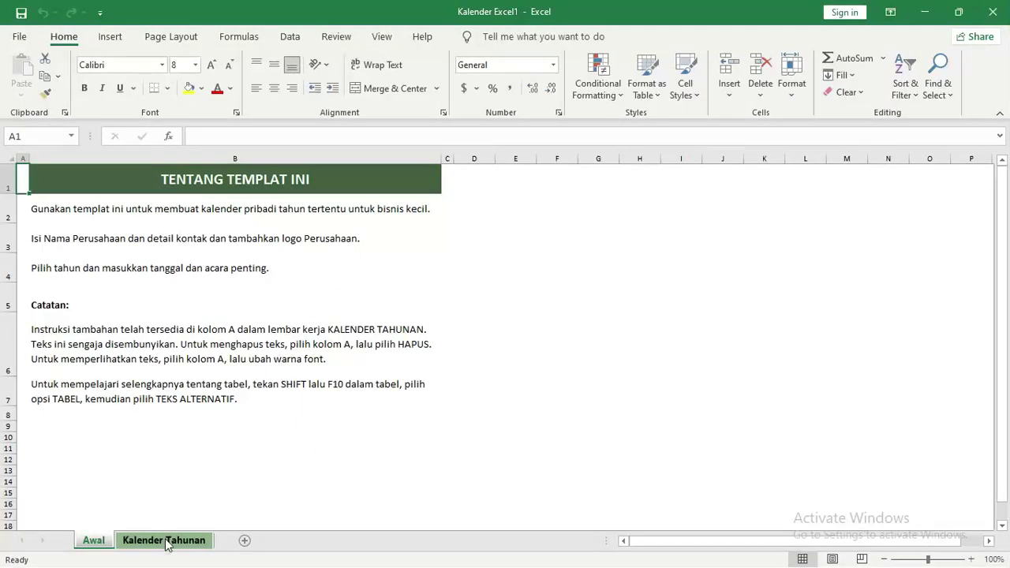
{"action": "left_click", "coordinate": [165, 540]}
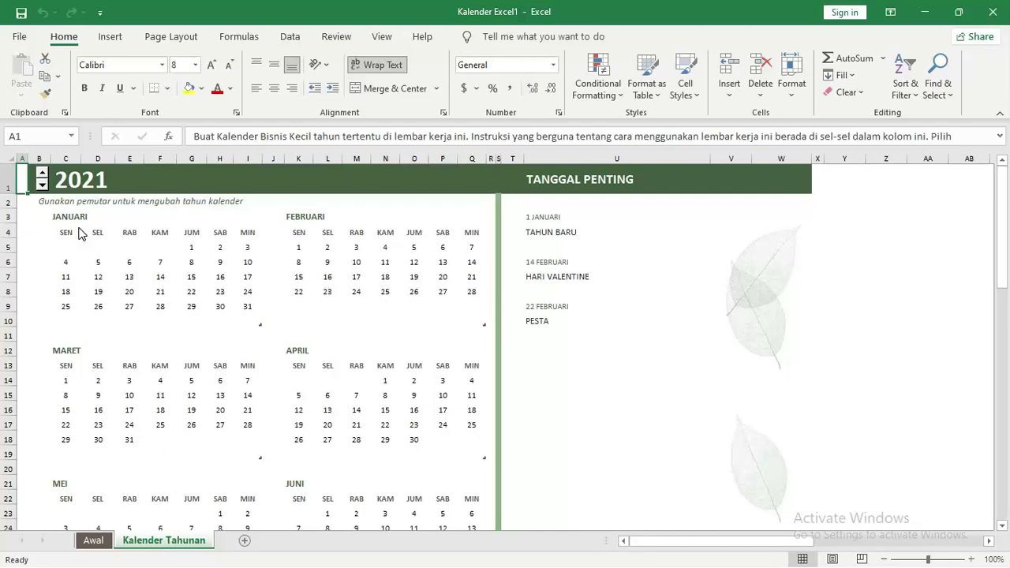
{"action": "left_click_drag", "start_coordinate": [66, 231], "coordinate": [247, 306]}
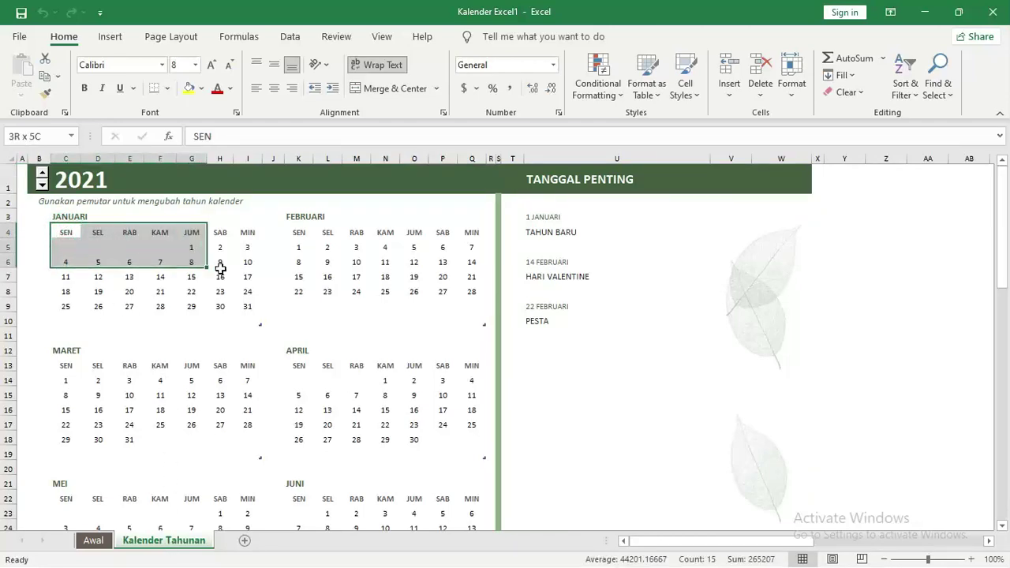
{"action": "left_click_drag", "start_coordinate": [247, 305], "coordinate": [247, 305]}
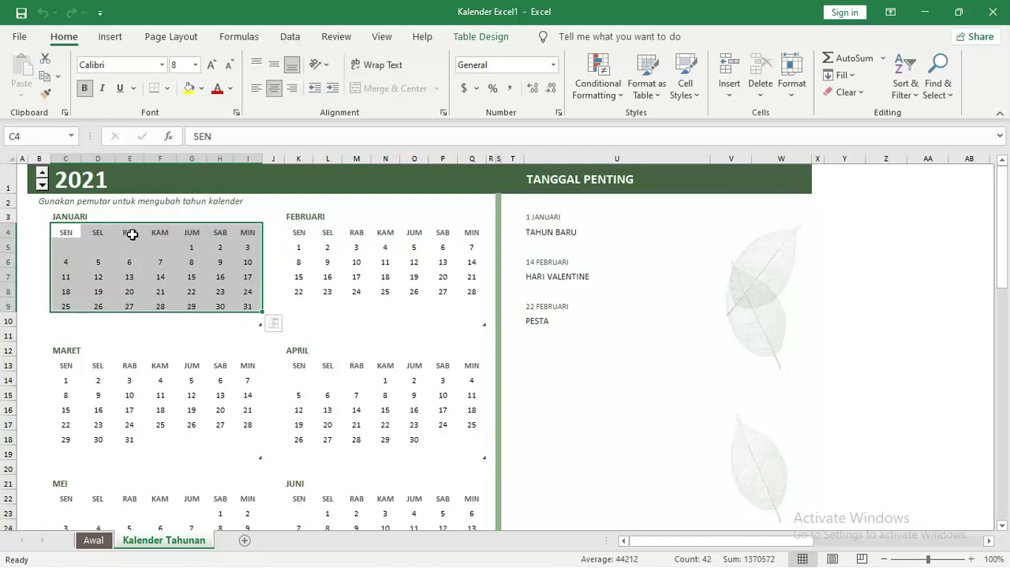
{"action": "right_click", "coordinate": [132, 236]}
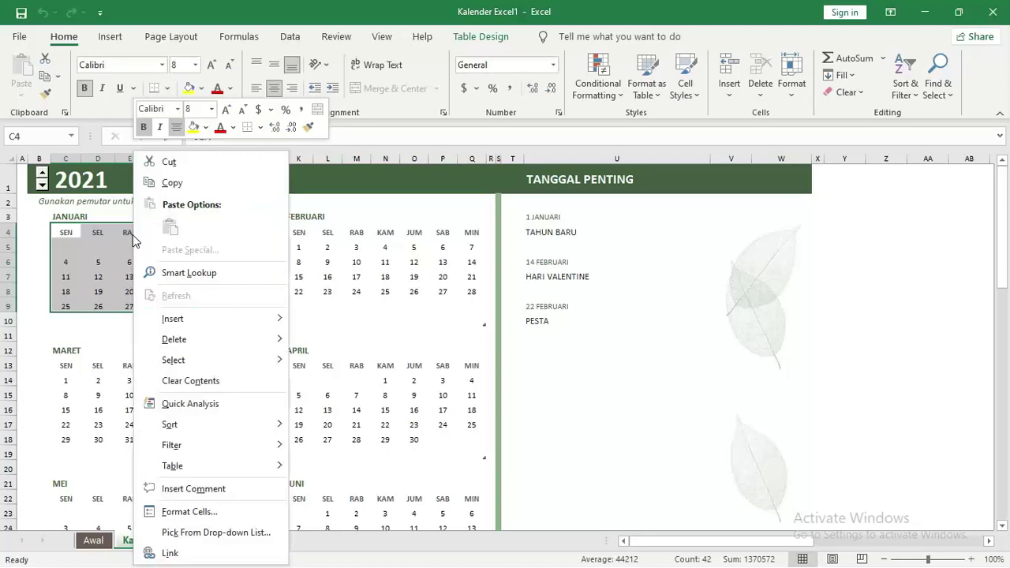
Copy the January range and start a new Photoshop document from the International Paper preset
{"action": "left_click", "coordinate": [172, 183]}
{"action": "key", "text": "alt+Tab"}
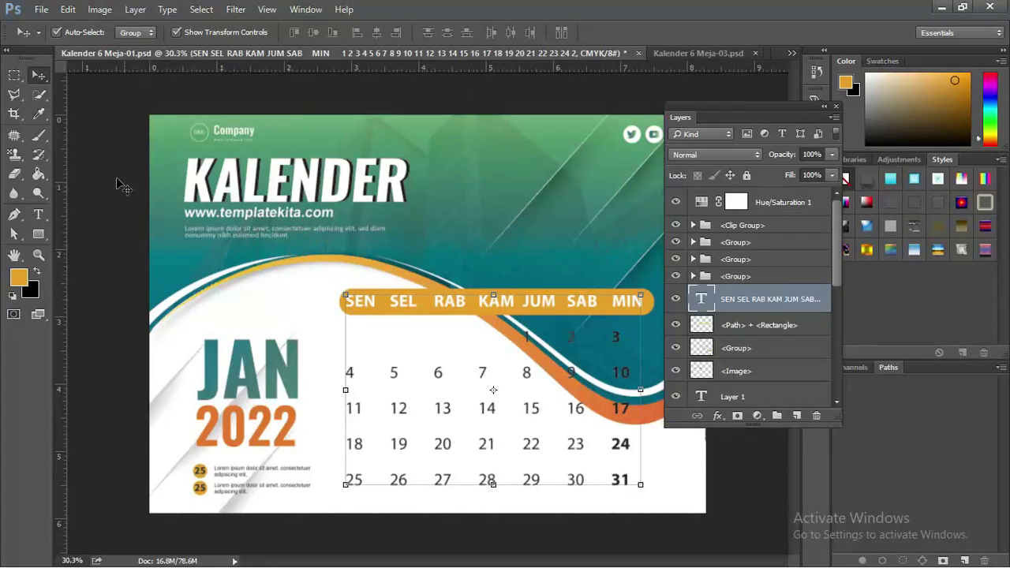
{"action": "left_click", "coordinate": [41, 9]}
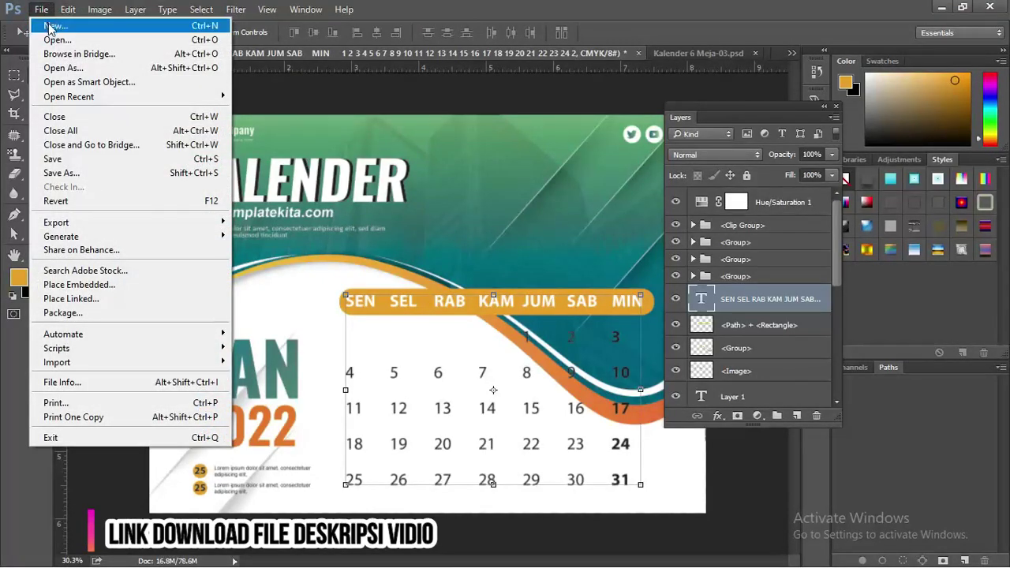
{"action": "left_click", "coordinate": [49, 27]}
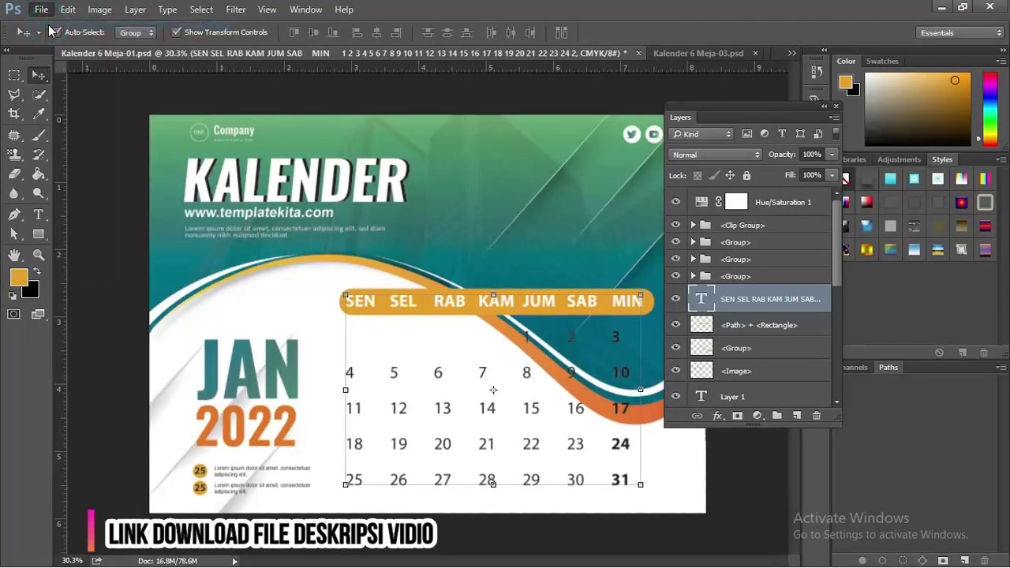
{"action": "left_click_drag", "start_coordinate": [431, 92], "coordinate": [351, 109]}
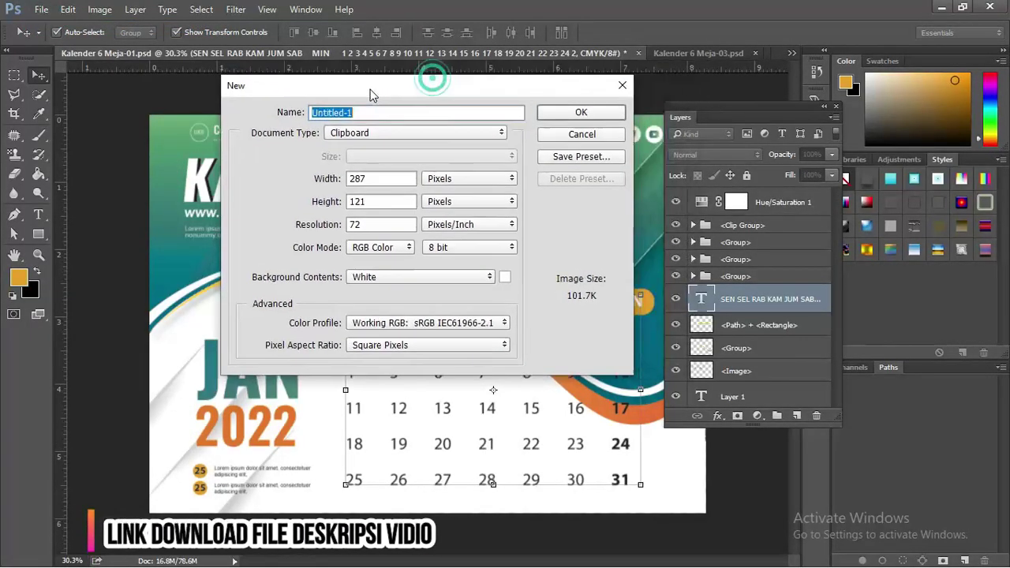
{"action": "left_click", "coordinate": [355, 139]}
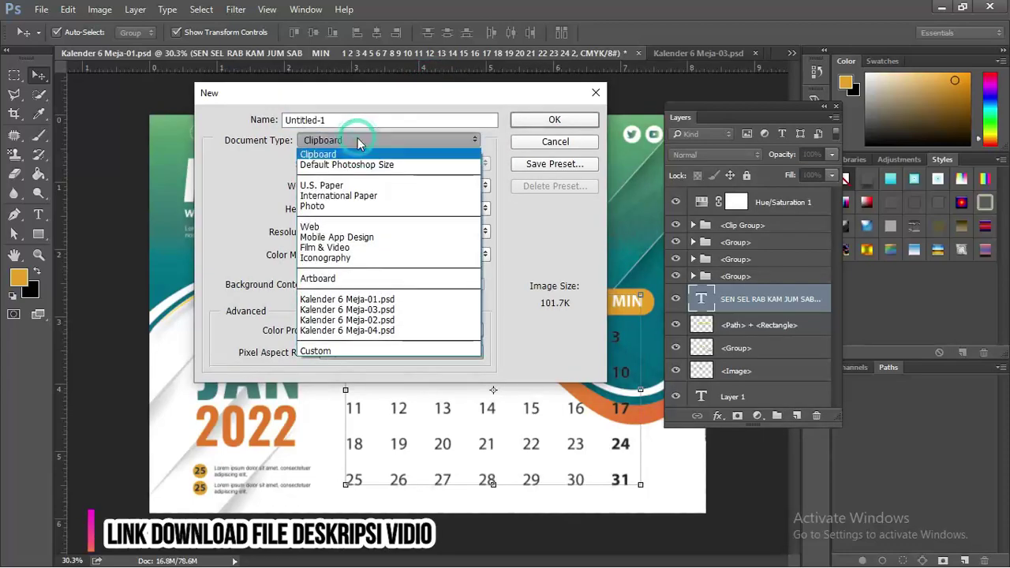
{"action": "left_click", "coordinate": [354, 195]}
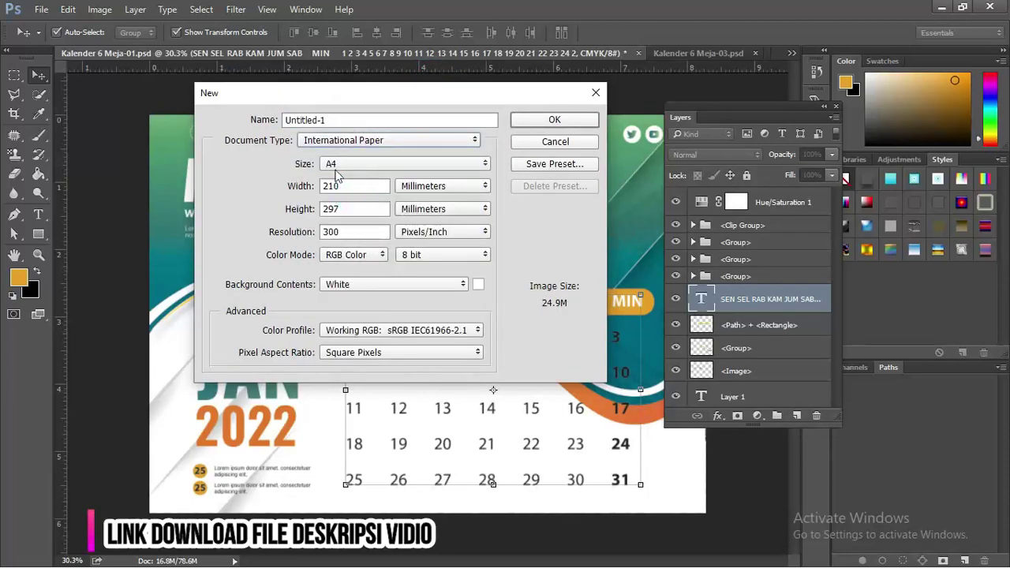
Create the new document at 72 pixels/inch, 297 mm wide by 210 mm high
{"action": "double_click", "coordinate": [359, 230]}
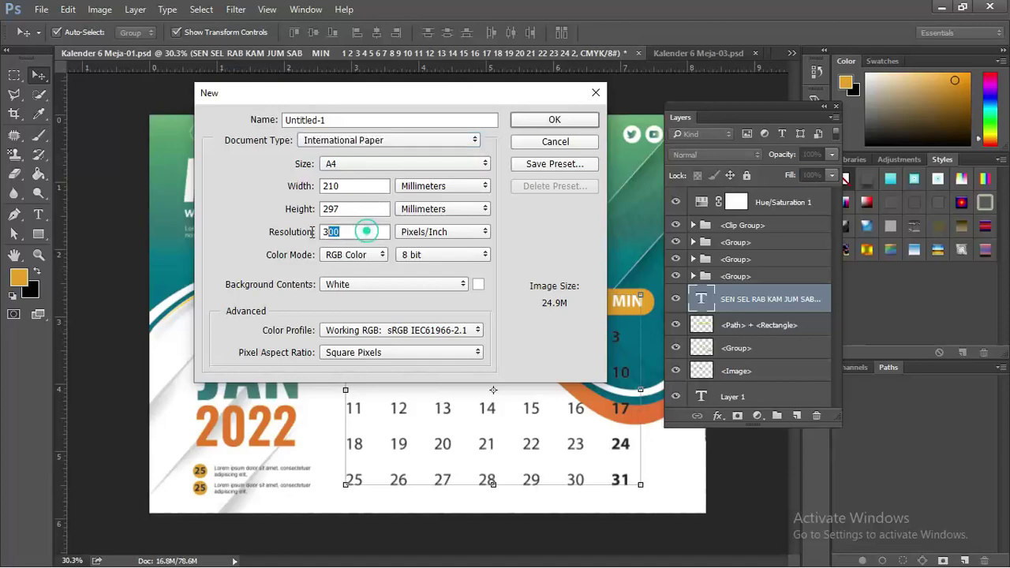
{"action": "type", "text": "7"}
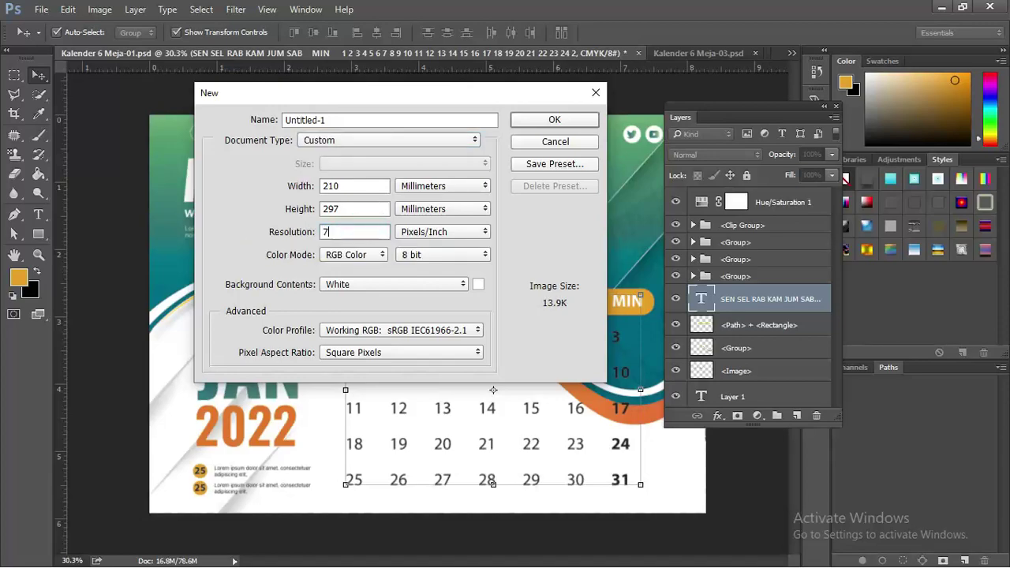
{"action": "type", "text": "2"}
{"action": "left_click", "coordinate": [358, 209]}
{"action": "double_click", "coordinate": [374, 183]}
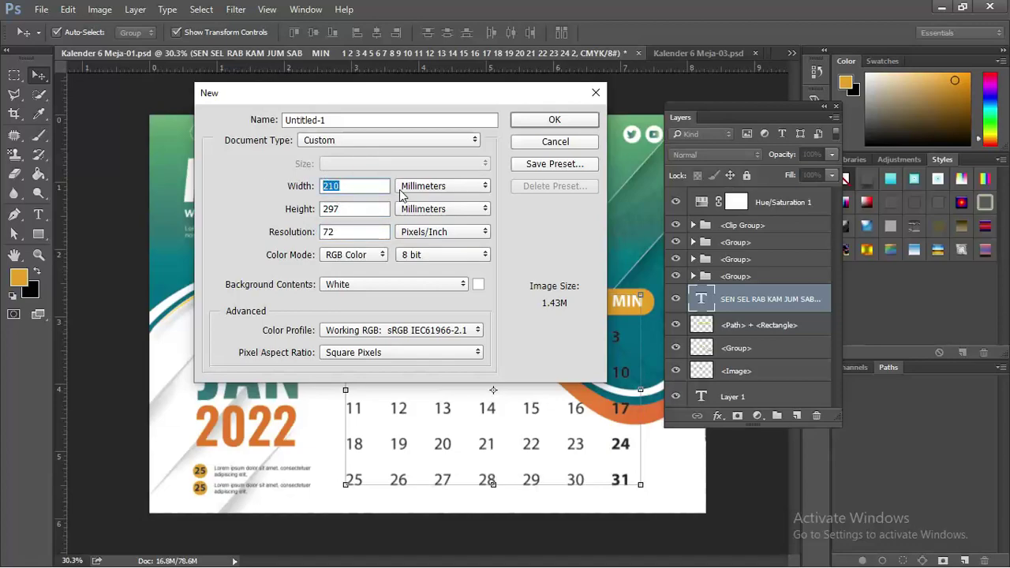
{"action": "double_click", "coordinate": [351, 210]}
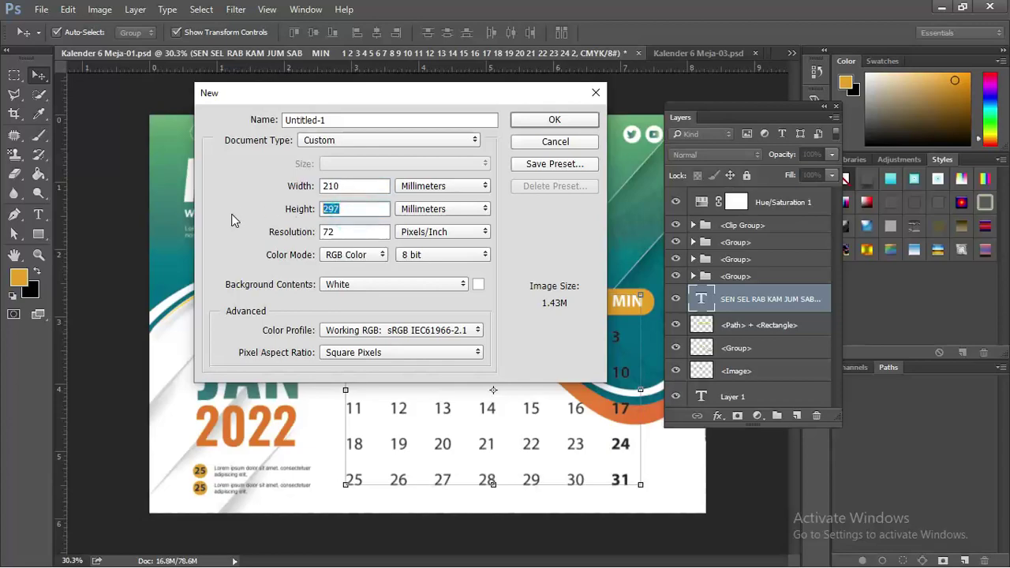
{"action": "type", "text": "210"}
{"action": "double_click", "coordinate": [350, 187]}
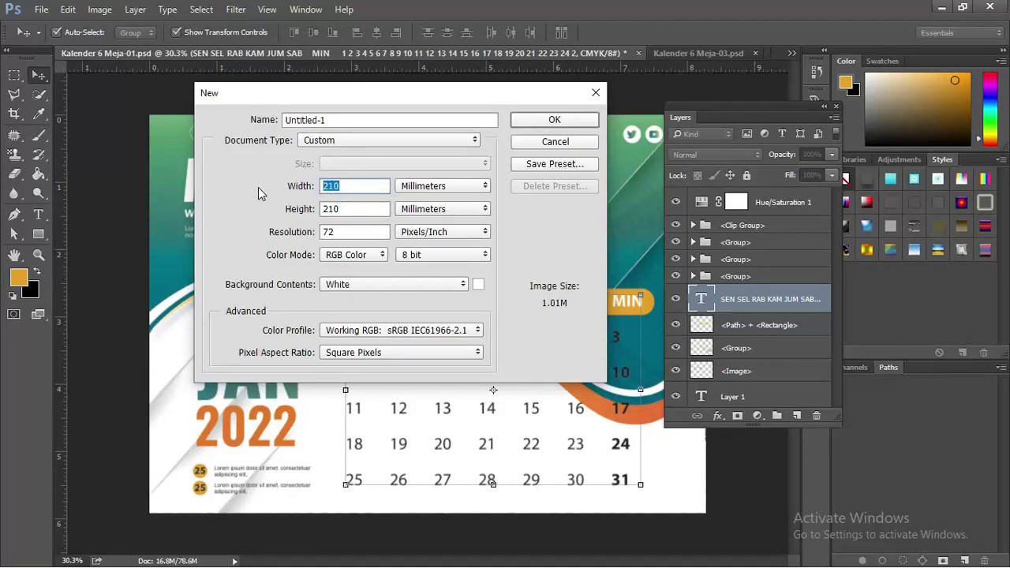
{"action": "type", "text": "297"}
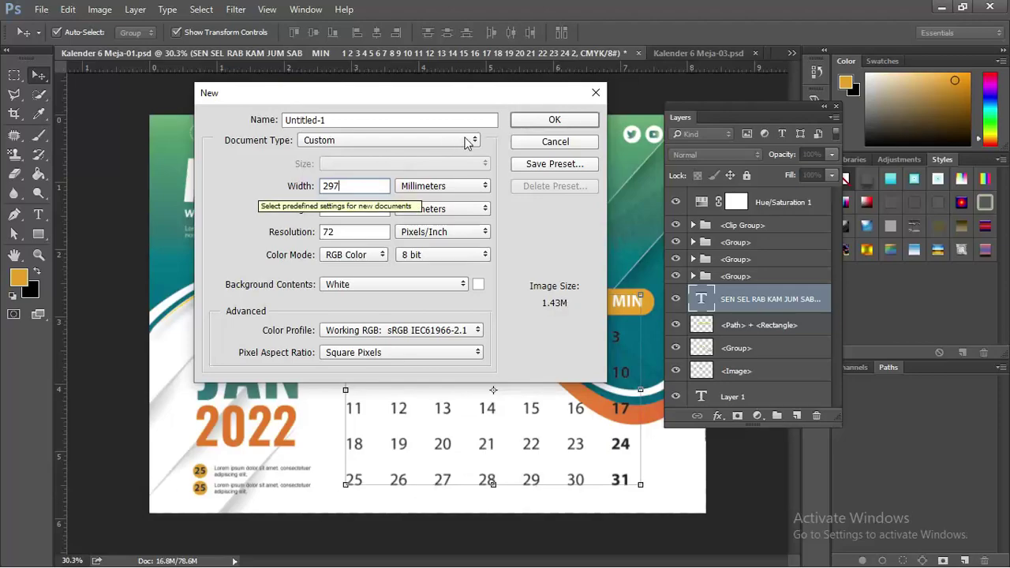
{"action": "left_click", "coordinate": [544, 117]}
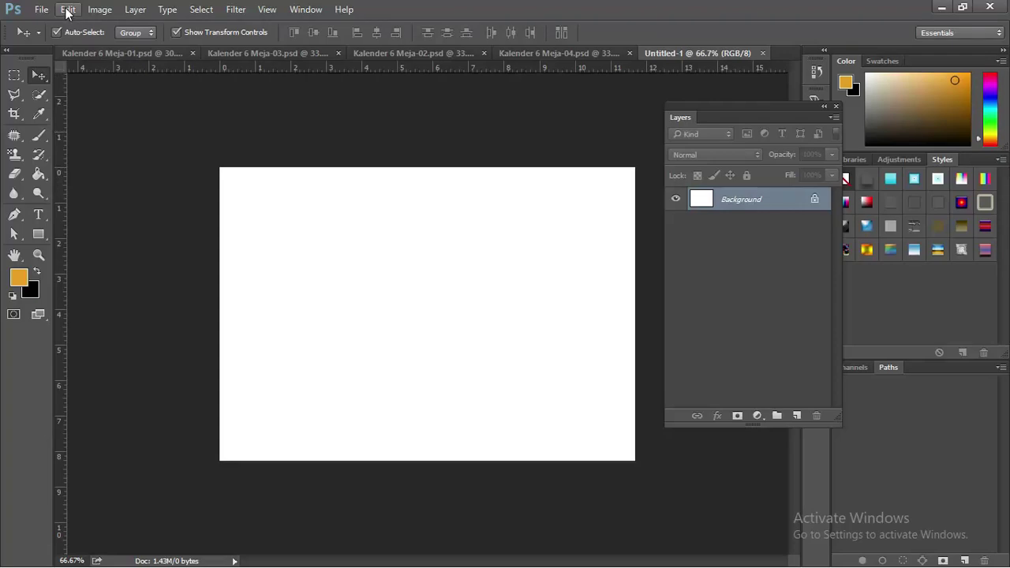
Paste the copied January calendar dates as a new text layer in Untitled-1
{"action": "left_click", "coordinate": [68, 11]}
{"action": "mouse_move", "coordinate": [122, 140]}
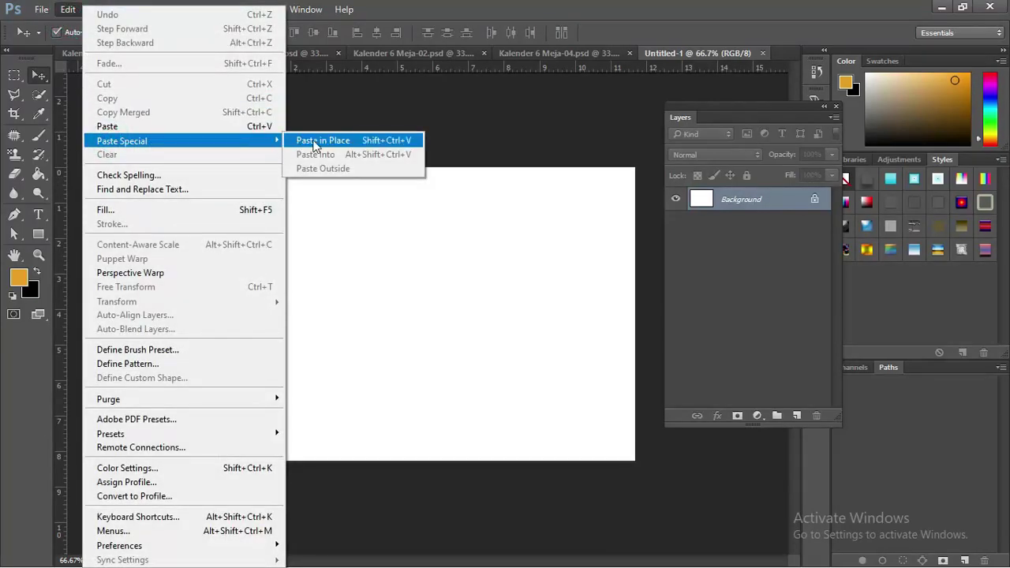
{"action": "left_click", "coordinate": [422, 22]}
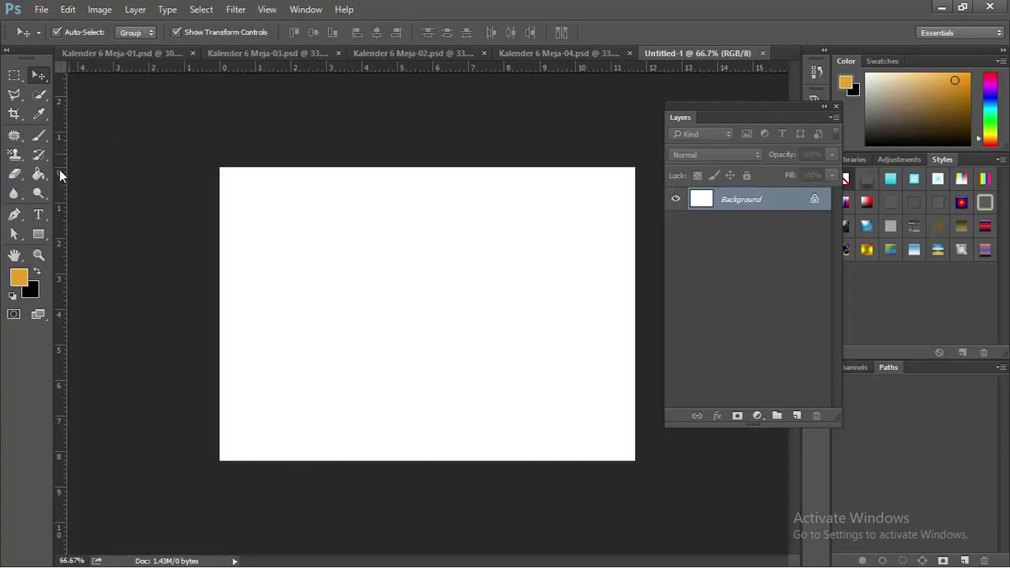
{"action": "left_click", "coordinate": [37, 214]}
{"action": "left_click", "coordinate": [301, 267]}
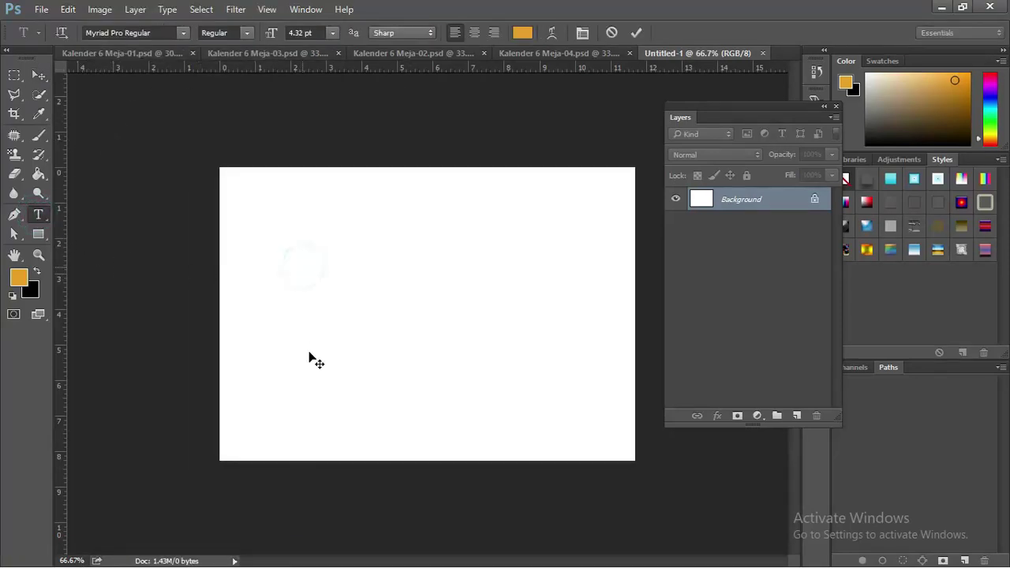
{"action": "left_click", "coordinate": [68, 9]}
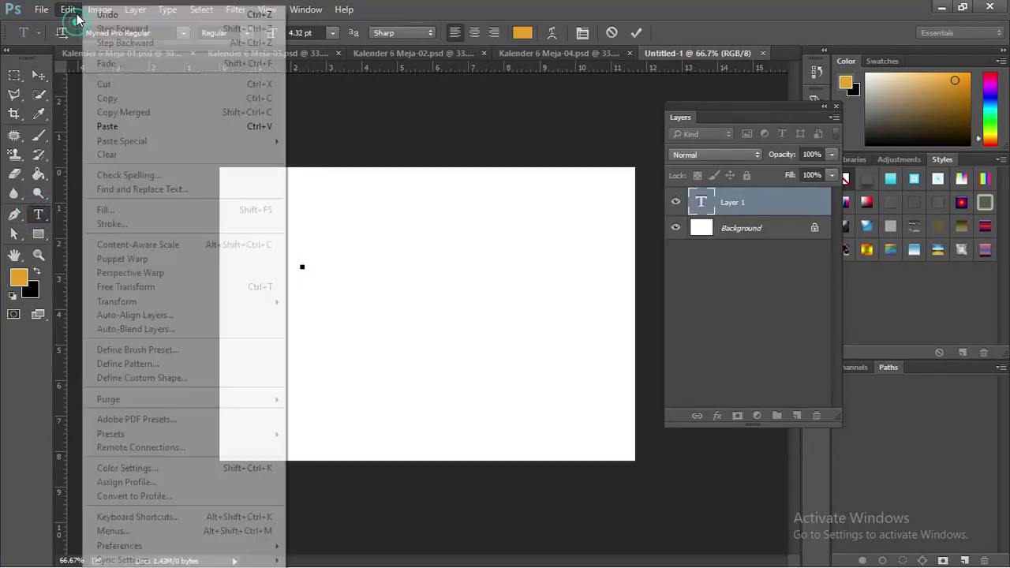
{"action": "left_click", "coordinate": [126, 126]}
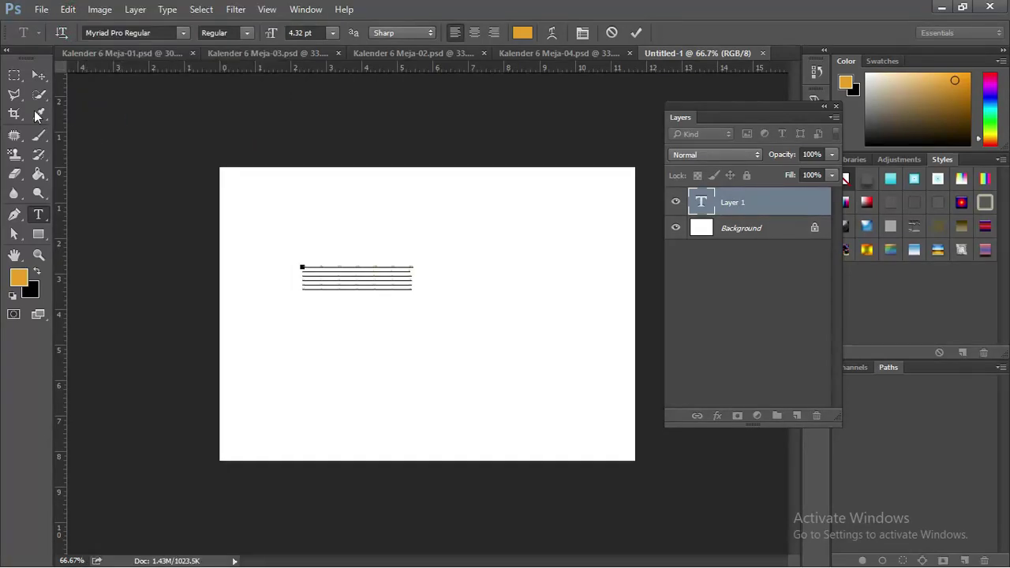
{"action": "left_click", "coordinate": [40, 75]}
Scale the pasted calendar text up to about 239%
{"action": "scroll", "coordinate": [406, 277], "scroll_direction": "up", "scroll_amount": 3}
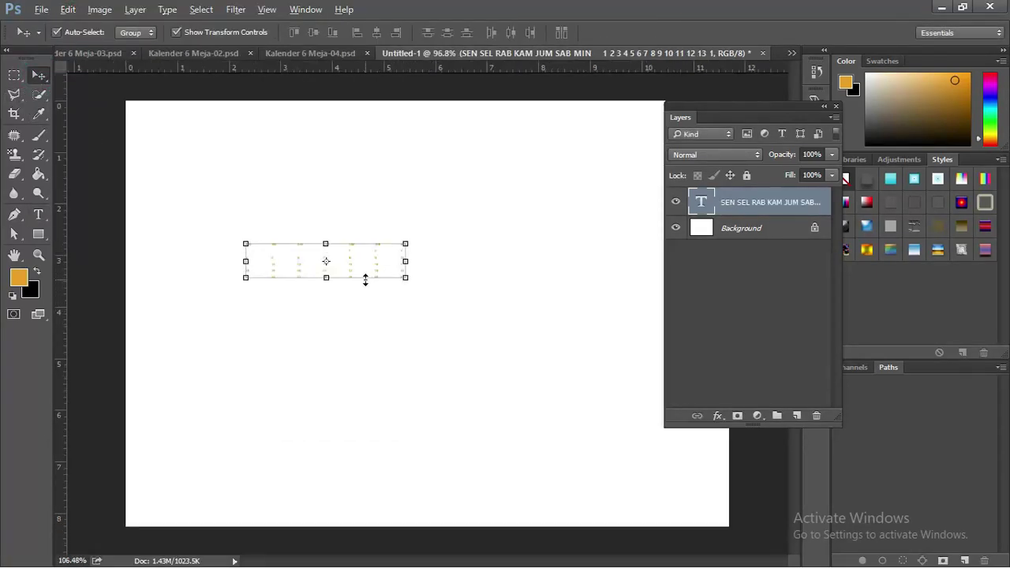
{"action": "scroll", "coordinate": [365, 278], "scroll_direction": "up", "scroll_amount": 2}
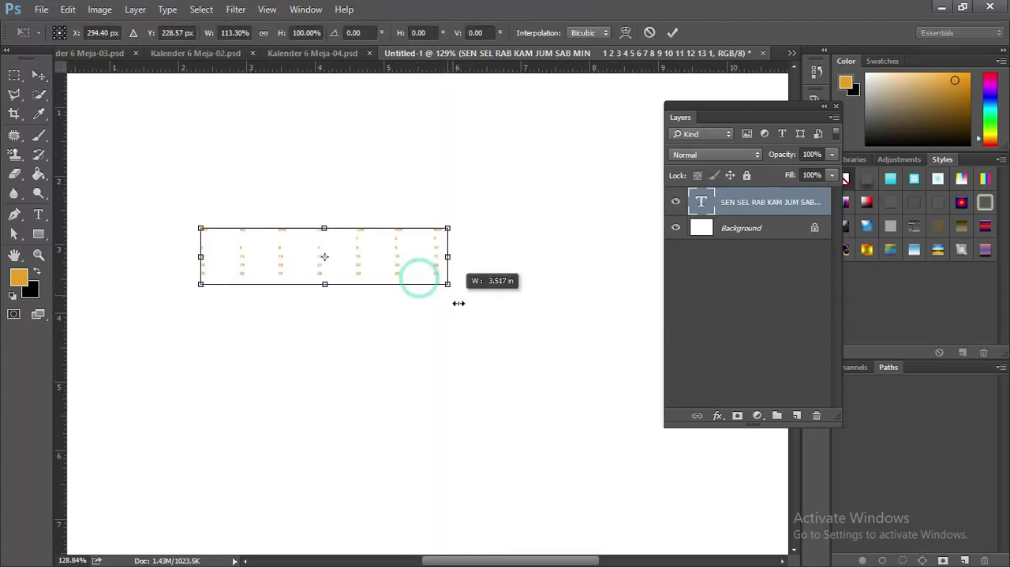
{"action": "left_click_drag", "start_coordinate": [413, 275], "coordinate": [487, 340]}
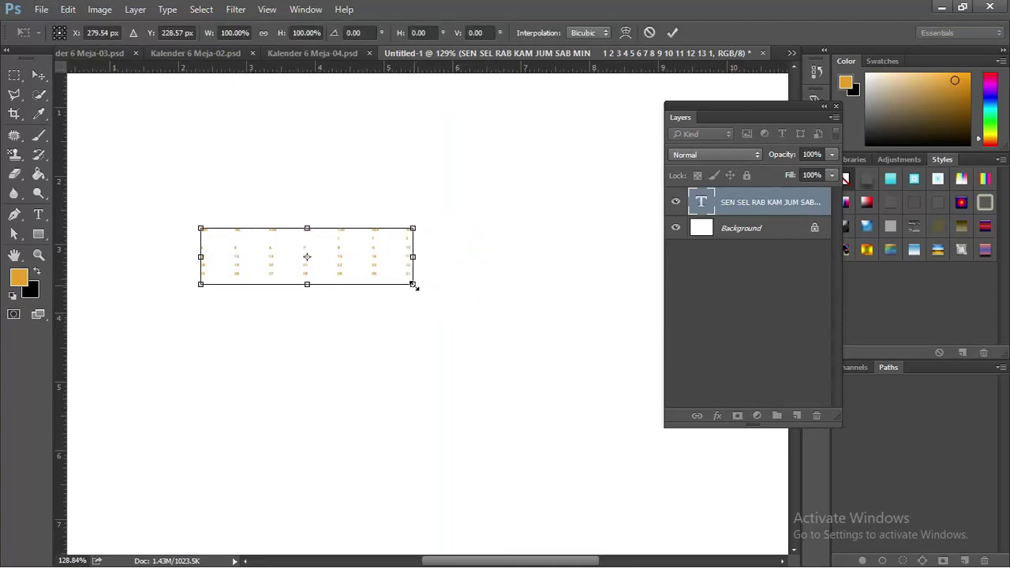
{"action": "mouse_move", "coordinate": [413, 285]}
{"action": "left_mouse_down"}
{"action": "mouse_move", "coordinate": [523, 435]}
{"action": "mouse_move", "coordinate": [635, 544]}
{"action": "left_mouse_up"}
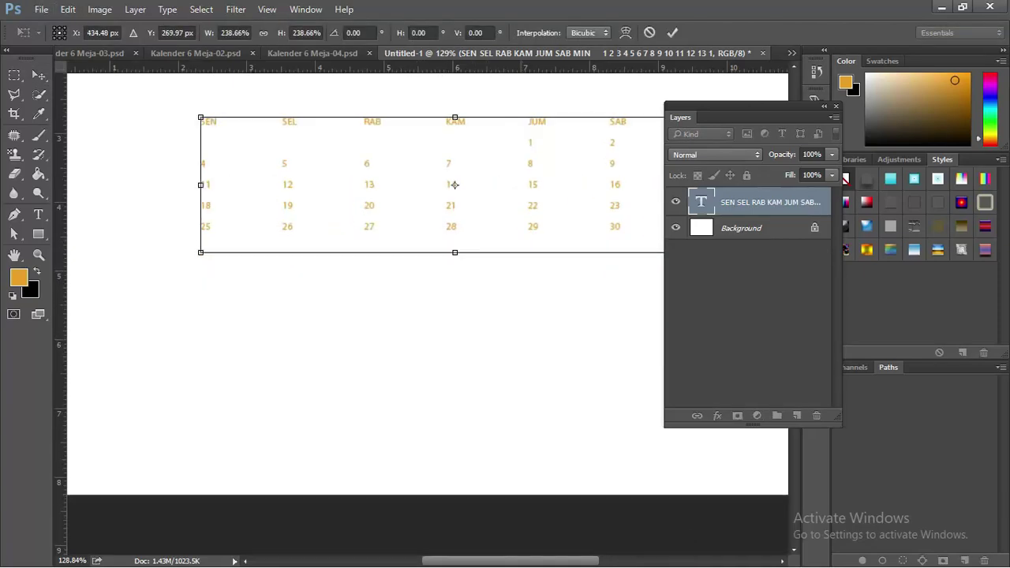
{"action": "key", "text": "Return"}
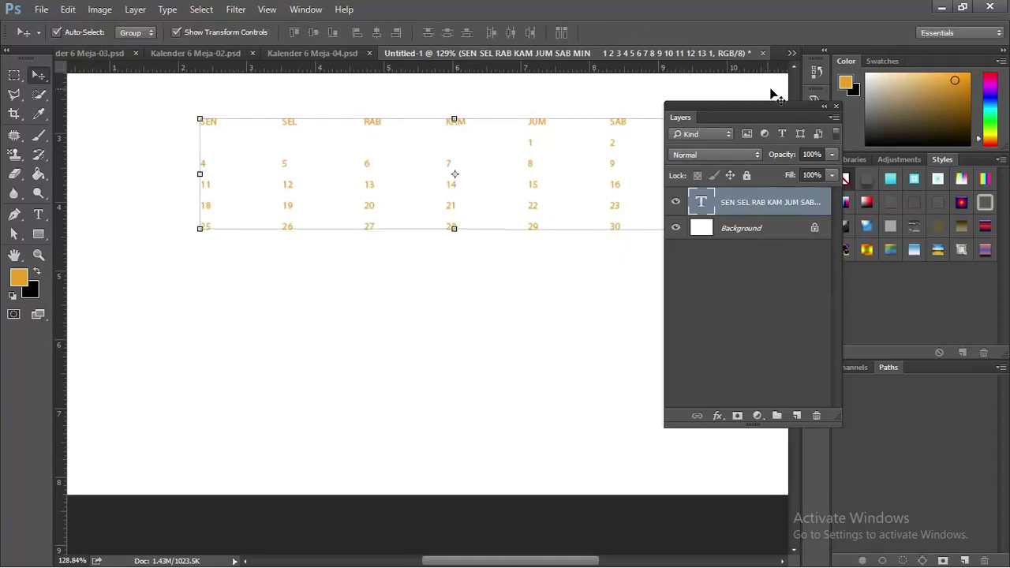
Shift the date grid slightly left and recolour all its text black
{"action": "left_click_drag", "start_coordinate": [797, 104], "coordinate": [862, 218]}
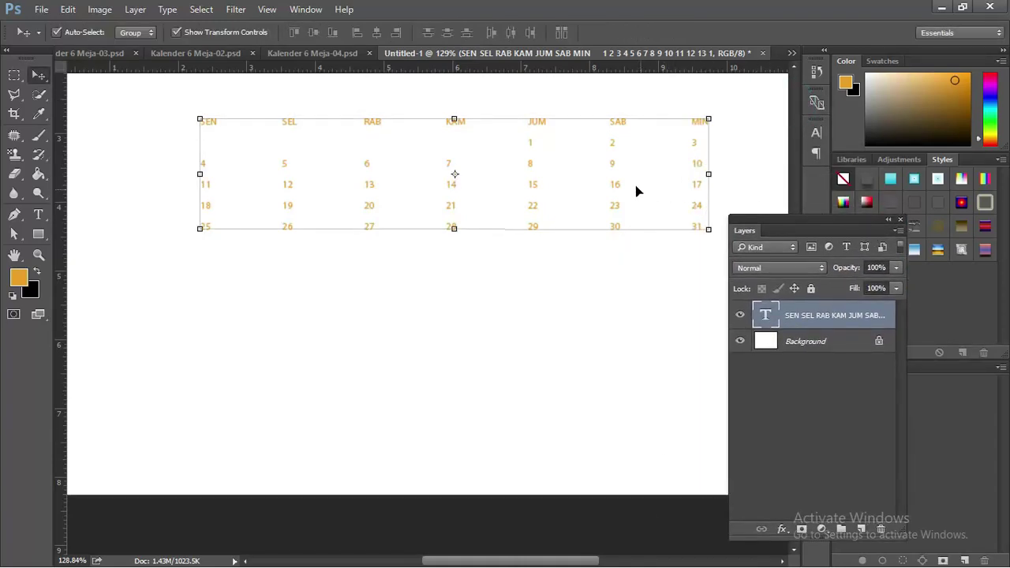
{"action": "left_click_drag", "start_coordinate": [615, 169], "coordinate": [577, 172]}
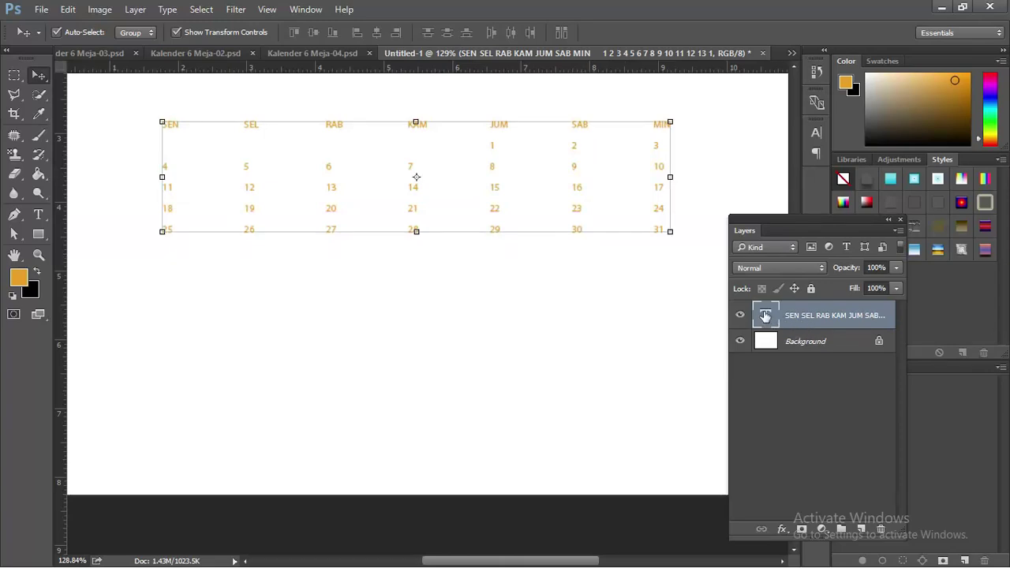
{"action": "double_click", "coordinate": [765, 316]}
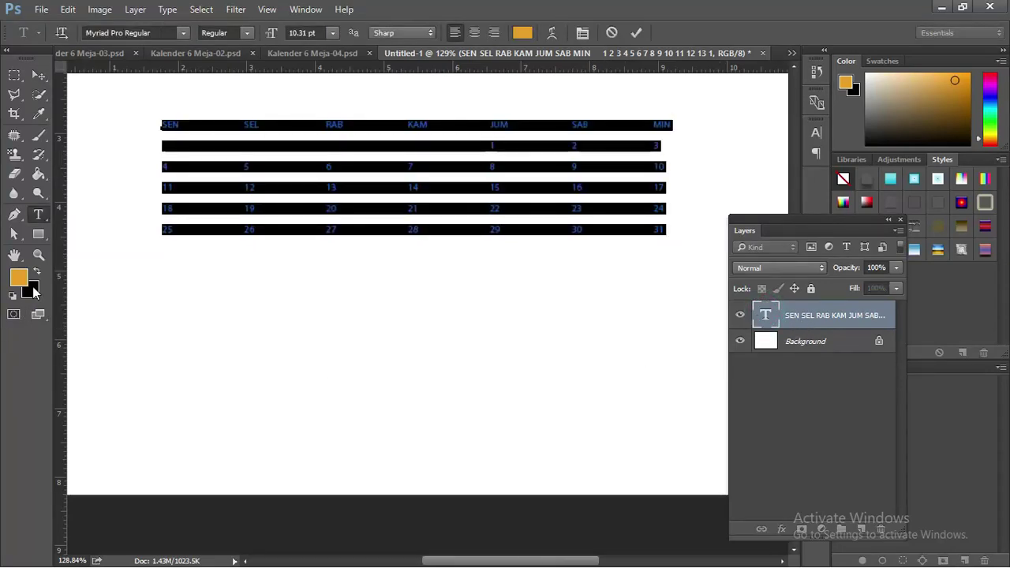
{"action": "left_click", "coordinate": [36, 272]}
{"action": "left_click", "coordinate": [38, 74]}
{"action": "left_click", "coordinate": [286, 316]}
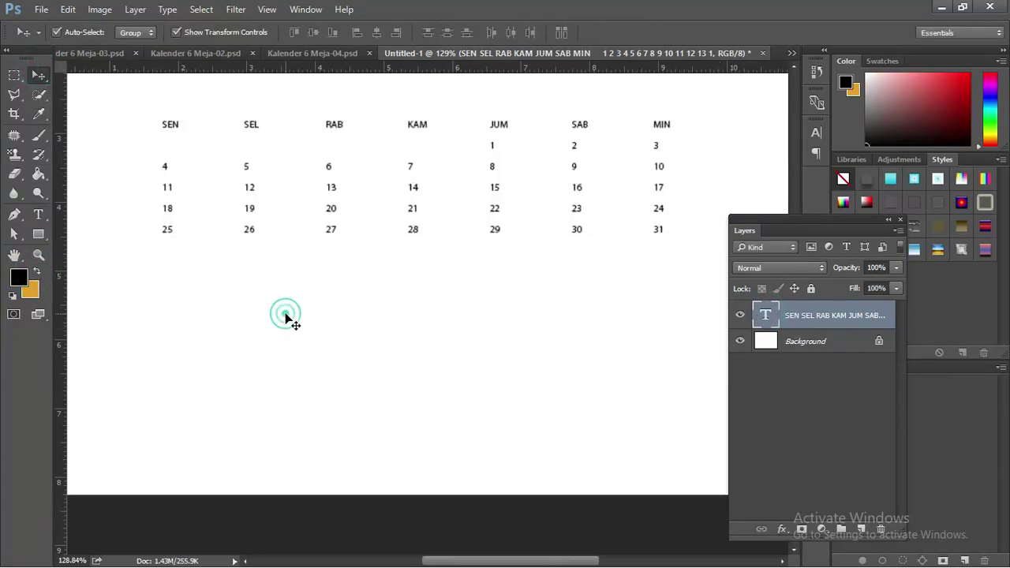
{"action": "left_click", "coordinate": [493, 169]}
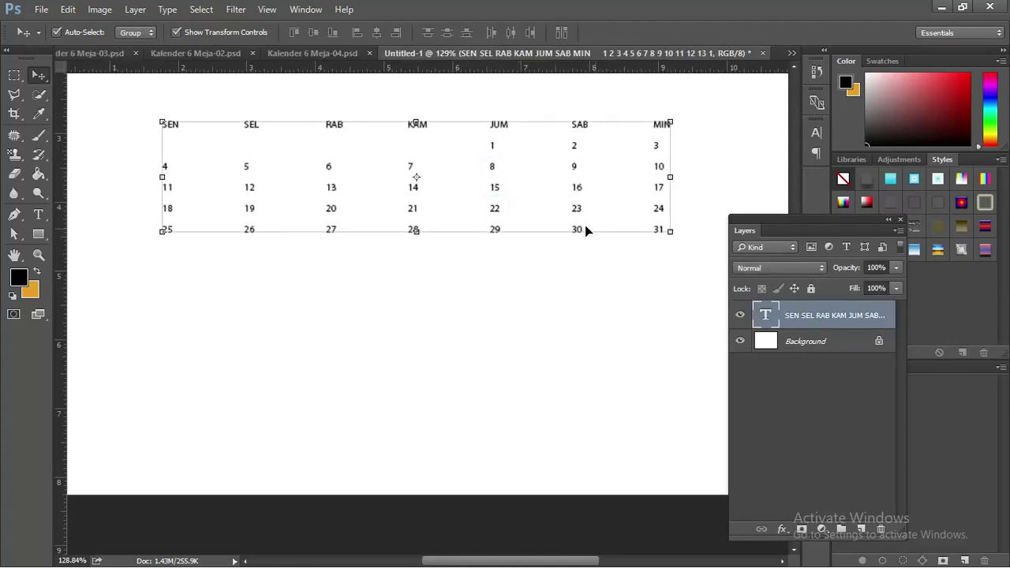
{"action": "left_click_drag", "start_coordinate": [768, 221], "coordinate": [753, 220]}
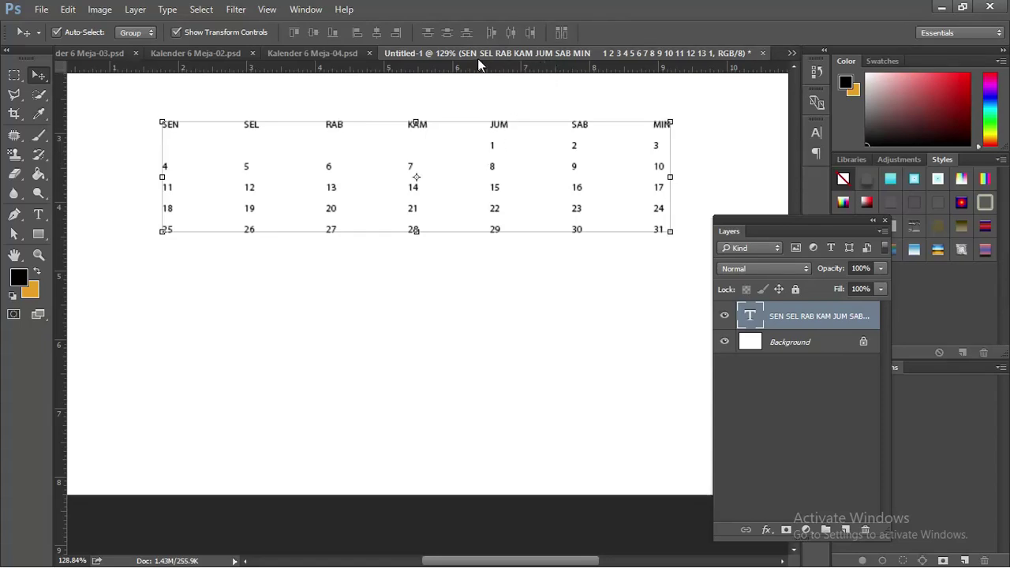
Drag the date-grid text layer from floating Untitled-1 into Kalender 6 Meja-01, then discard Untitled-1
{"action": "left_click_drag", "start_coordinate": [481, 52], "coordinate": [606, 109]}
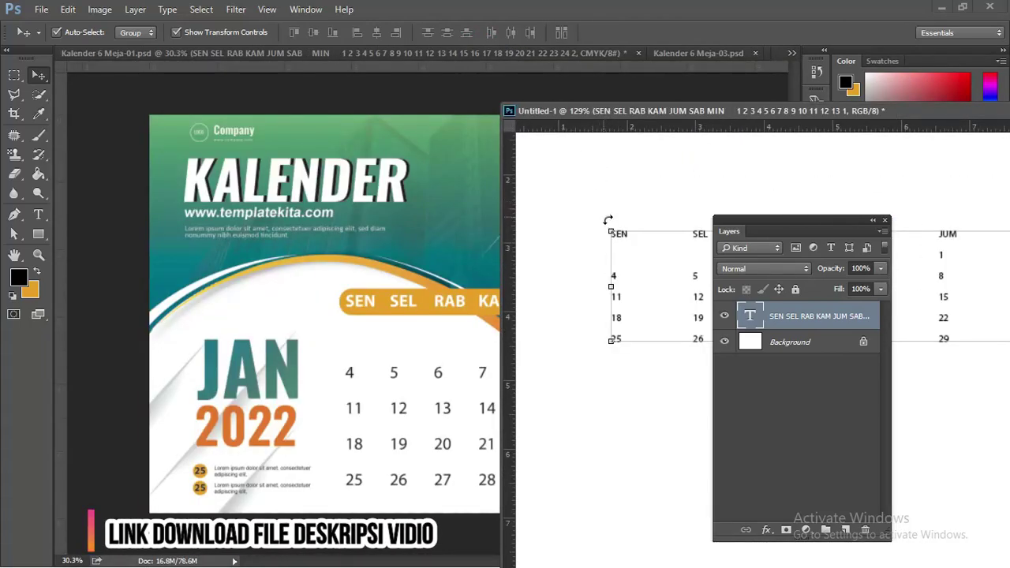
{"action": "left_click_drag", "start_coordinate": [623, 239], "coordinate": [309, 299]}
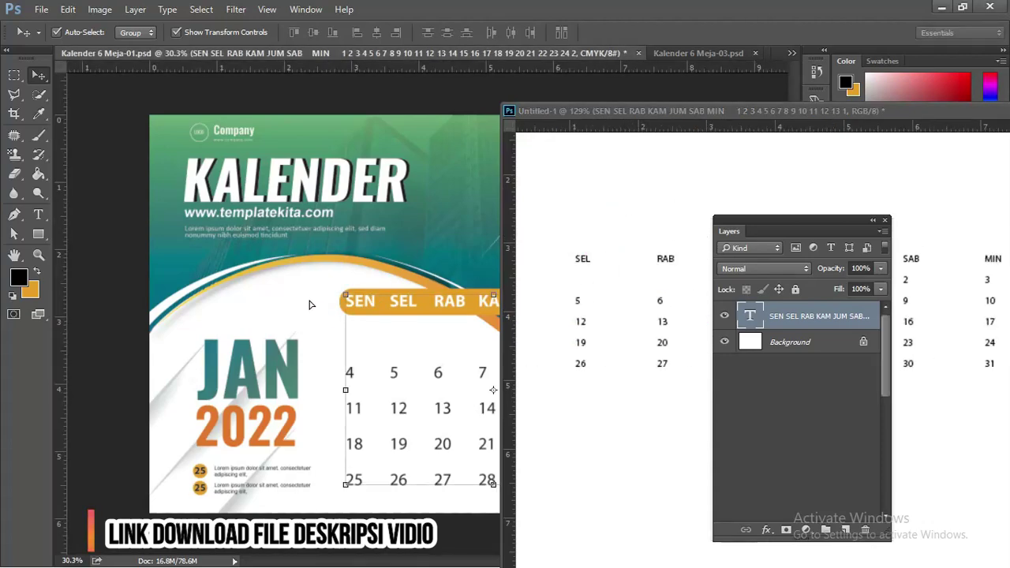
{"action": "left_click_drag", "start_coordinate": [939, 111], "coordinate": [694, 139]}
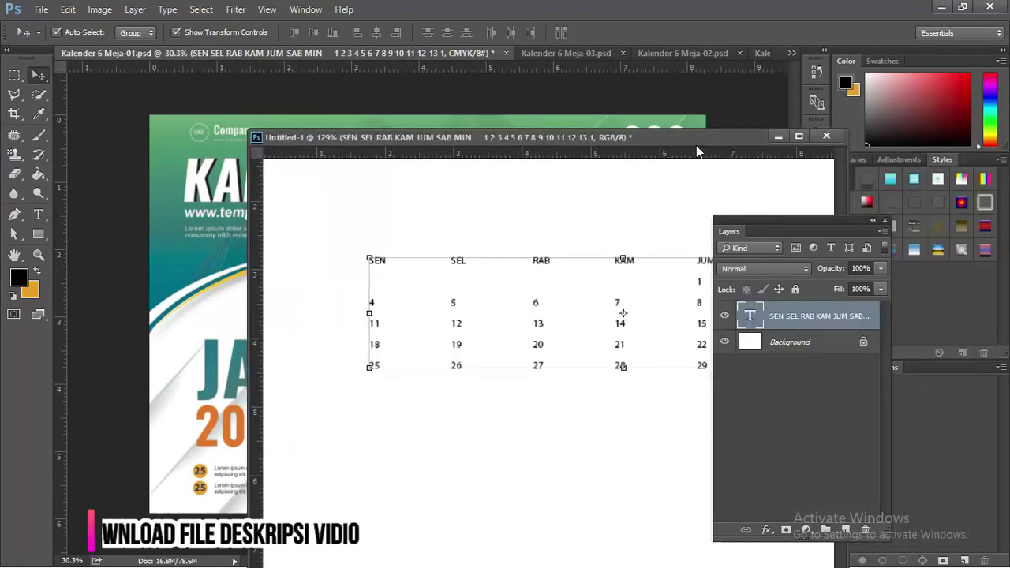
{"action": "left_click", "coordinate": [827, 136]}
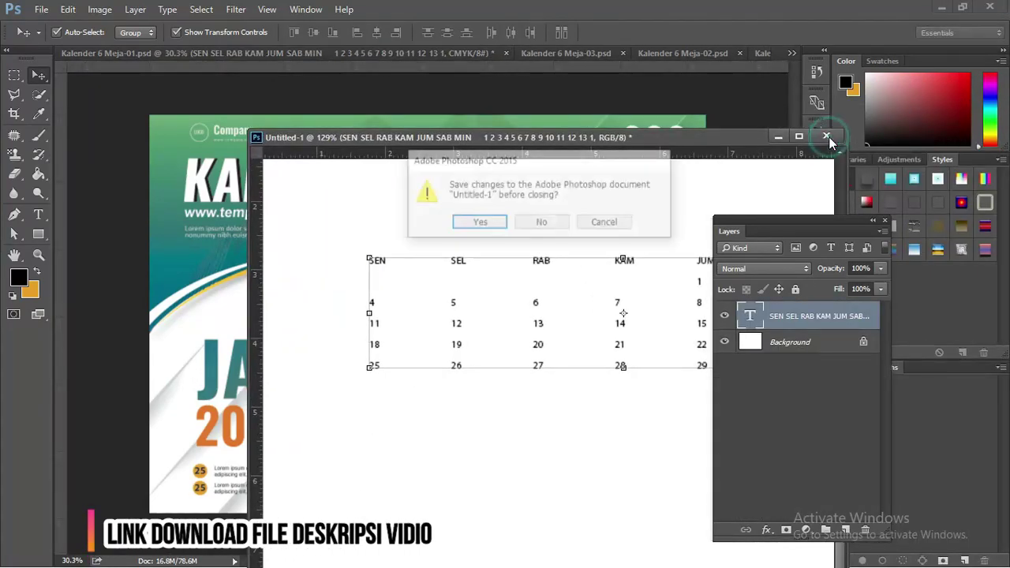
{"action": "left_click", "coordinate": [554, 224]}
{"action": "left_click_drag", "start_coordinate": [795, 221], "coordinate": [928, 163]}
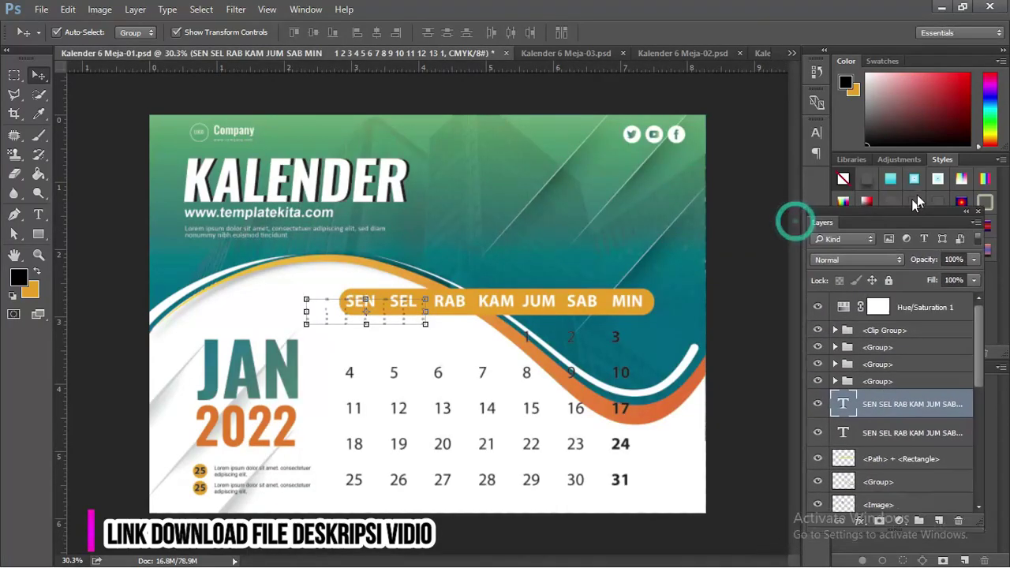
{"action": "left_click", "coordinate": [426, 323]}
{"action": "left_click_drag", "start_coordinate": [426, 323], "coordinate": [581, 359]}
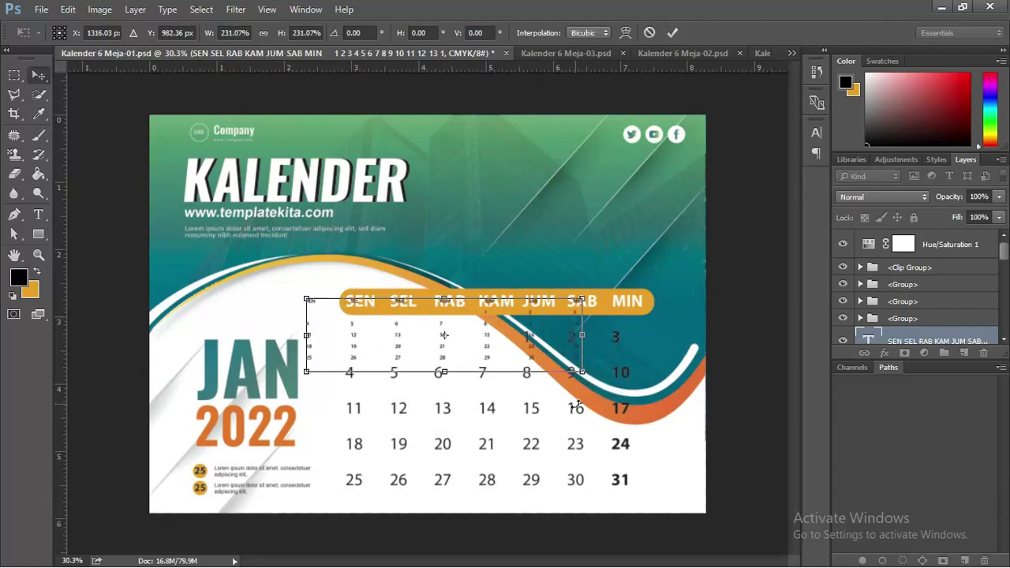
{"action": "key", "text": "Return"}
{"action": "scroll", "coordinate": [495, 304], "scroll_direction": "up", "scroll_amount": 3}
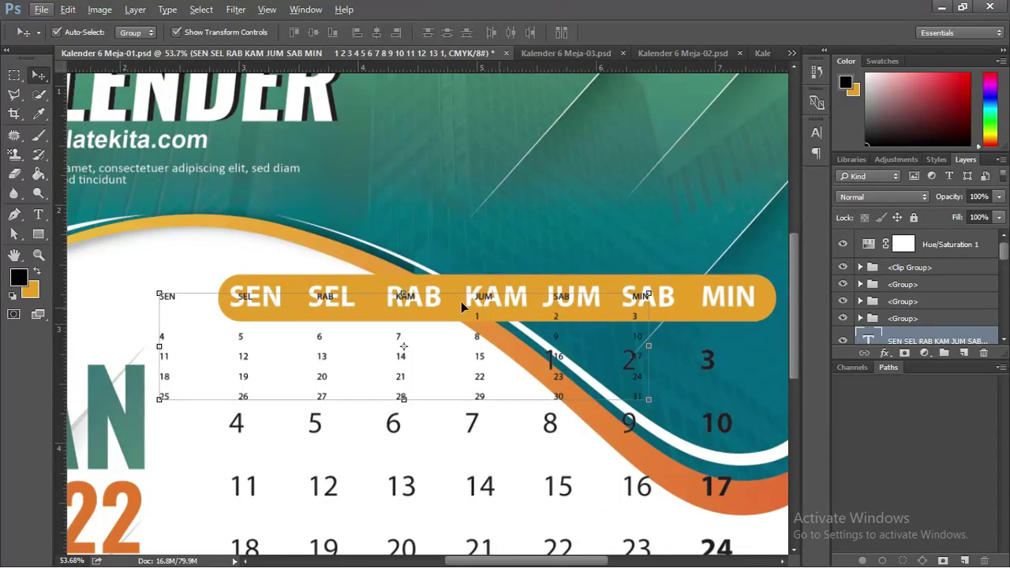
{"action": "scroll", "coordinate": [461, 304], "scroll_direction": "down", "scroll_amount": 1}
{"action": "key", "text": "t"}
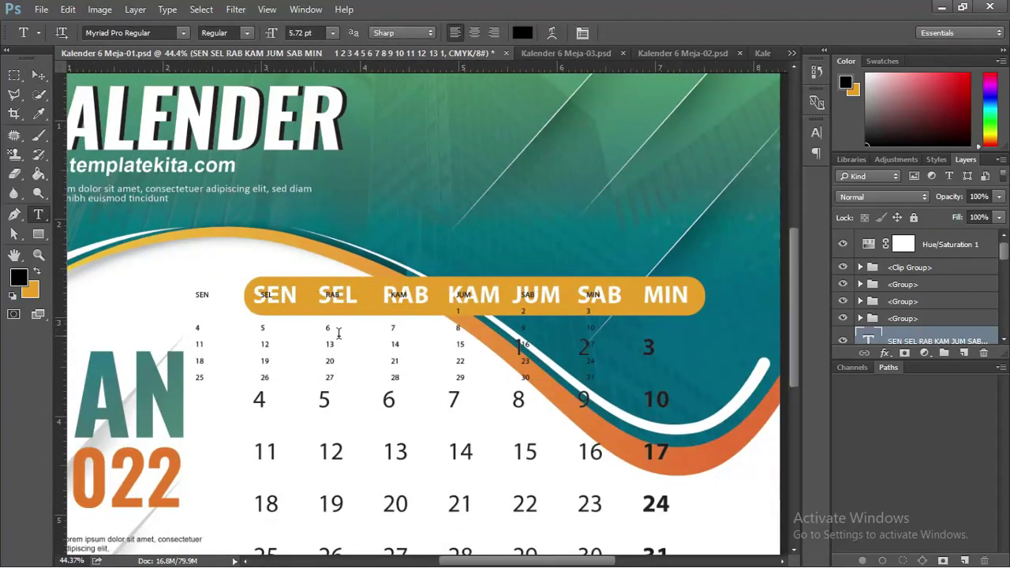
{"action": "left_click_drag", "start_coordinate": [599, 293], "coordinate": [87, 294]}
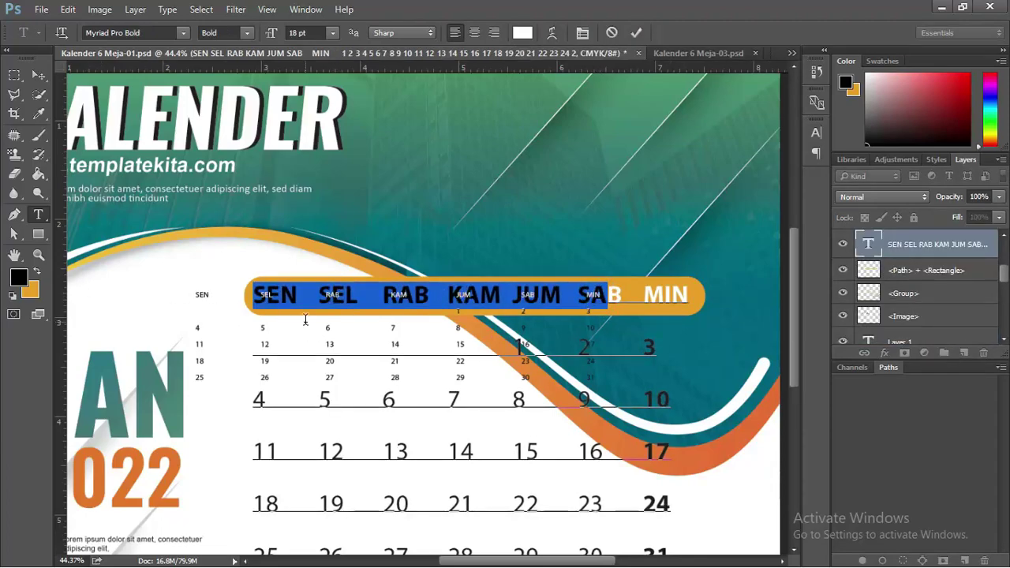
Nudge the pasted date grid up-left and delete its weekday-name first line
{"action": "left_click", "coordinate": [38, 74]}
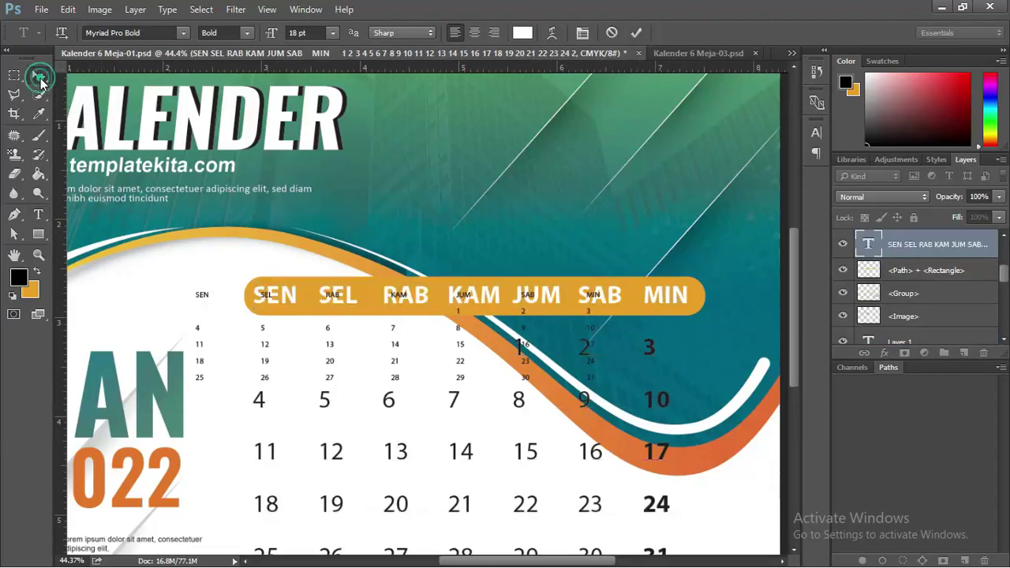
{"action": "left_click", "coordinate": [293, 129]}
{"action": "left_click", "coordinate": [199, 293]}
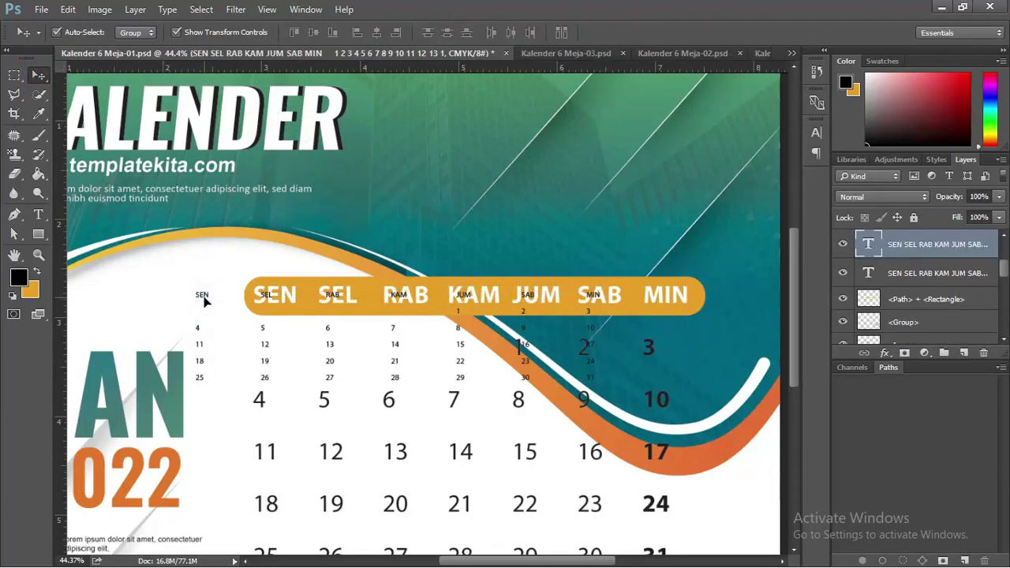
{"action": "mouse_move", "coordinate": [202, 294]}
{"action": "left_mouse_down"}
{"action": "mouse_move", "coordinate": [174, 251]}
{"action": "mouse_move", "coordinate": [657, 242]}
{"action": "left_mouse_up"}
{"action": "left_click", "coordinate": [38, 213]}
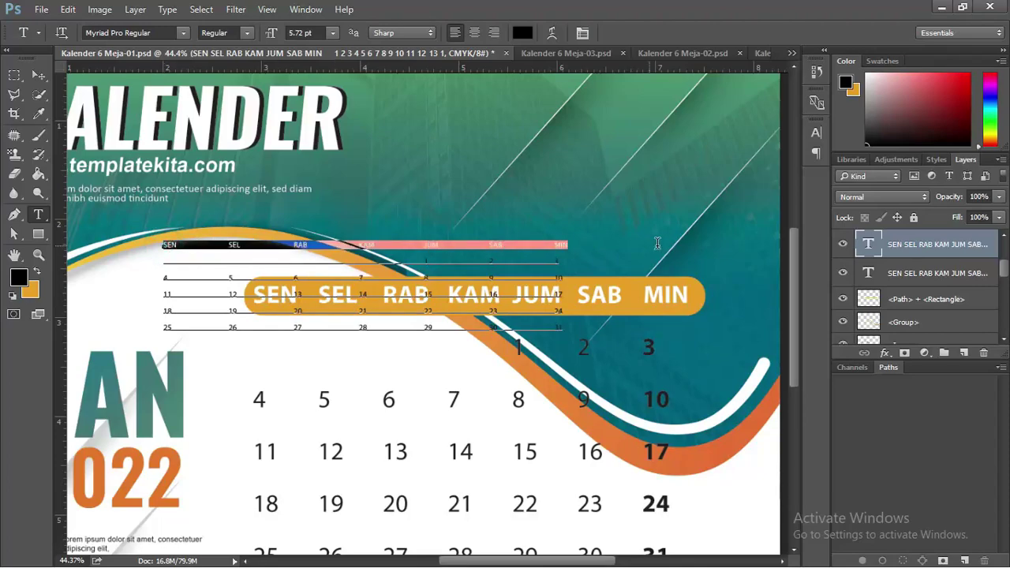
{"action": "key", "text": "BackSpace"}
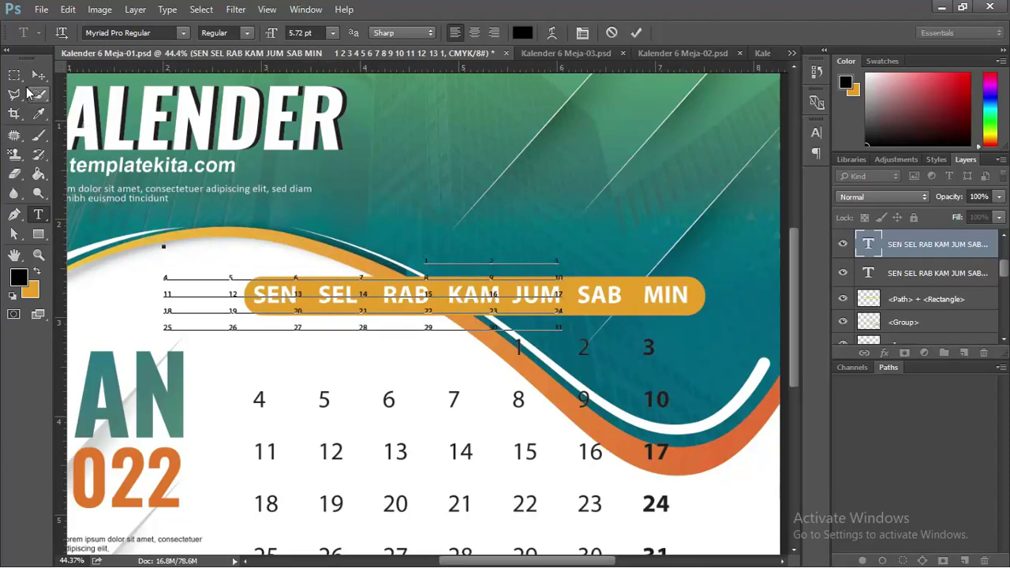
{"action": "key", "text": "Delete"}
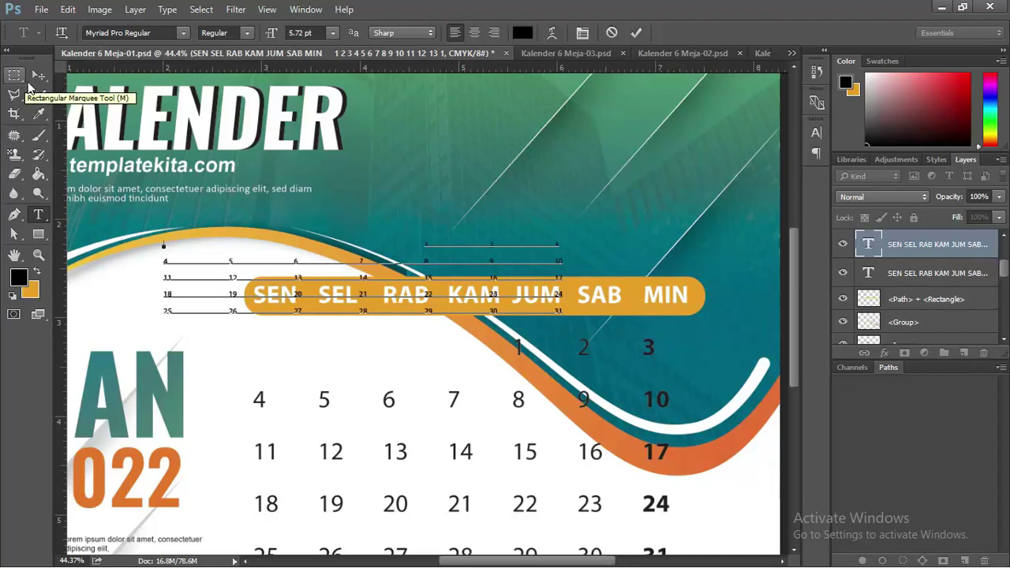
{"action": "left_click", "coordinate": [38, 75]}
Delete the template's original large 1–31 date rows from the header text layer
{"action": "left_click", "coordinate": [327, 399]}
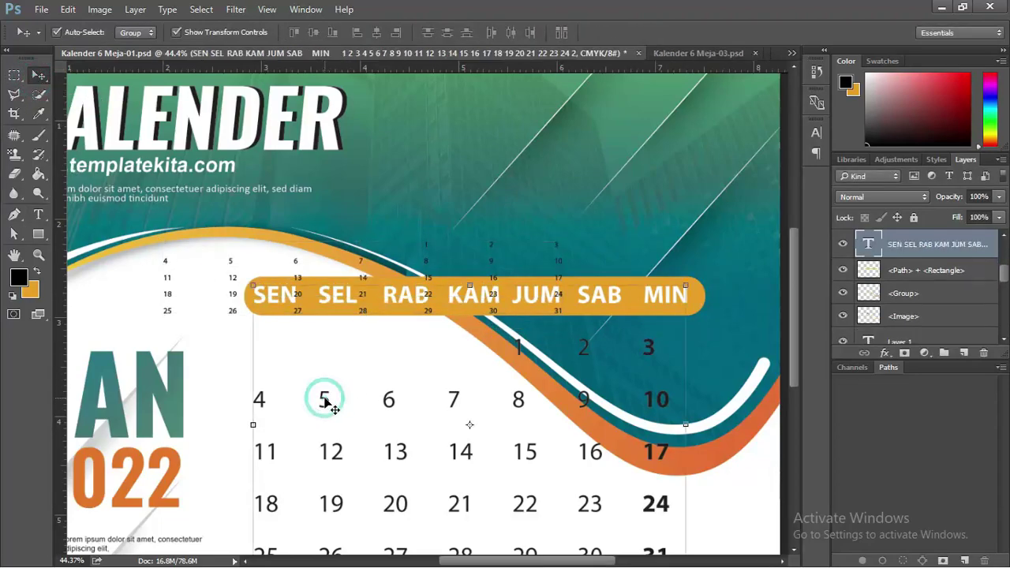
{"action": "scroll", "coordinate": [327, 399], "scroll_direction": "down", "scroll_amount": 1}
{"action": "key", "text": "alt"}
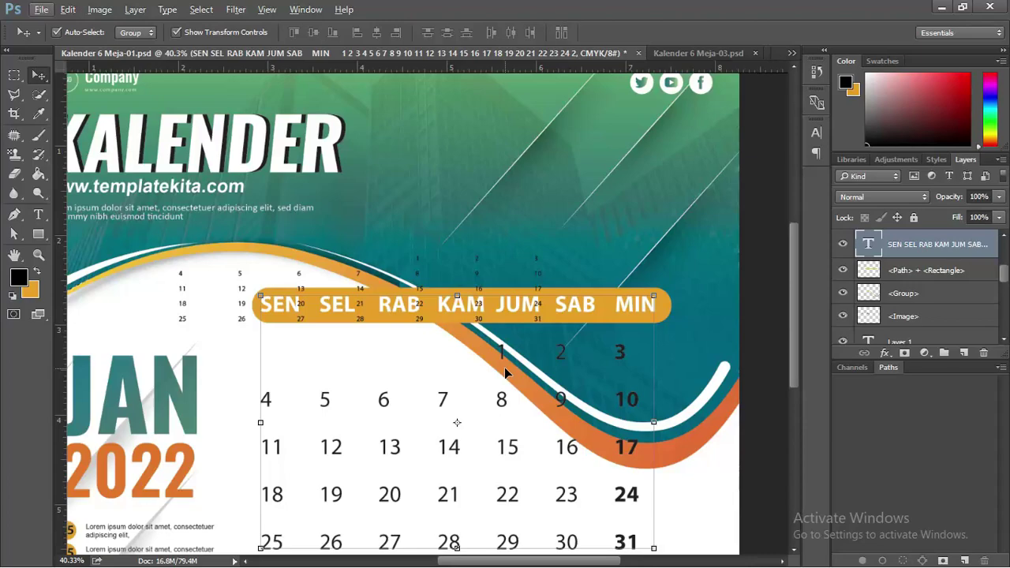
{"action": "key", "text": "t"}
{"action": "left_click", "coordinate": [236, 9]}
{"action": "left_click", "coordinate": [470, 32]}
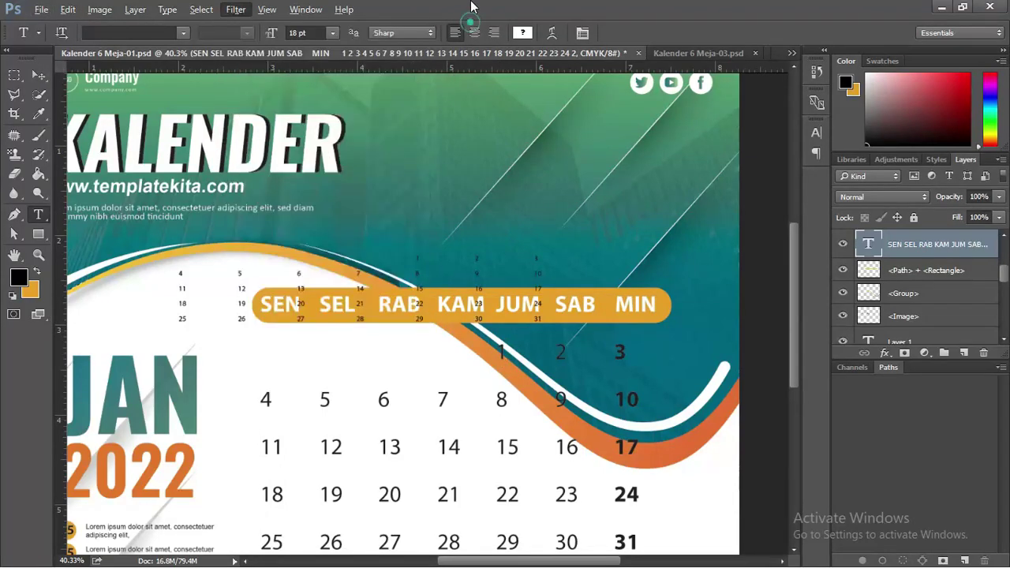
{"action": "left_click", "coordinate": [501, 353]}
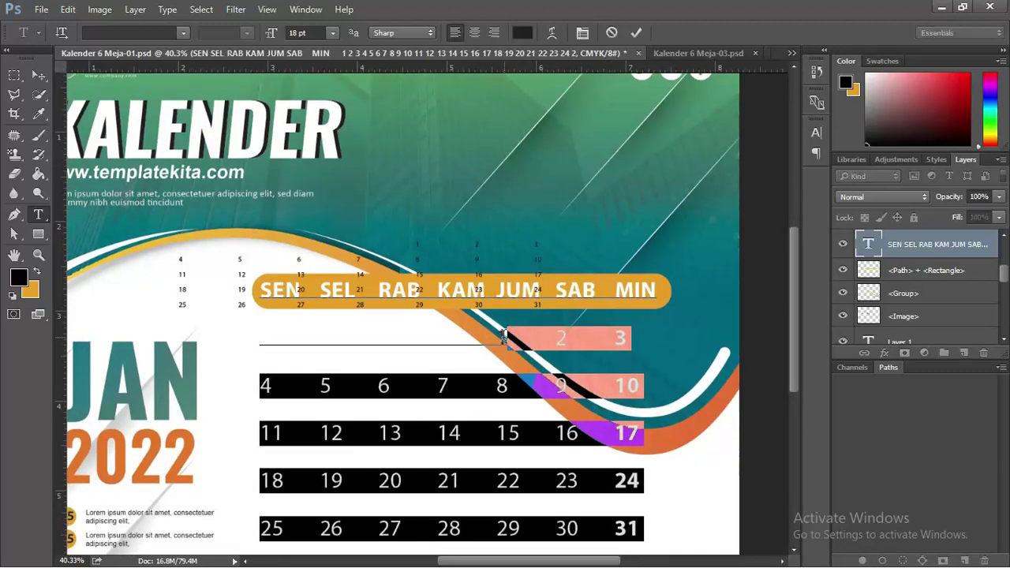
{"action": "mouse_move", "coordinate": [499, 339]}
{"action": "left_mouse_down"}
{"action": "mouse_move", "coordinate": [557, 372]}
{"action": "mouse_move", "coordinate": [644, 545]}
{"action": "left_mouse_up"}
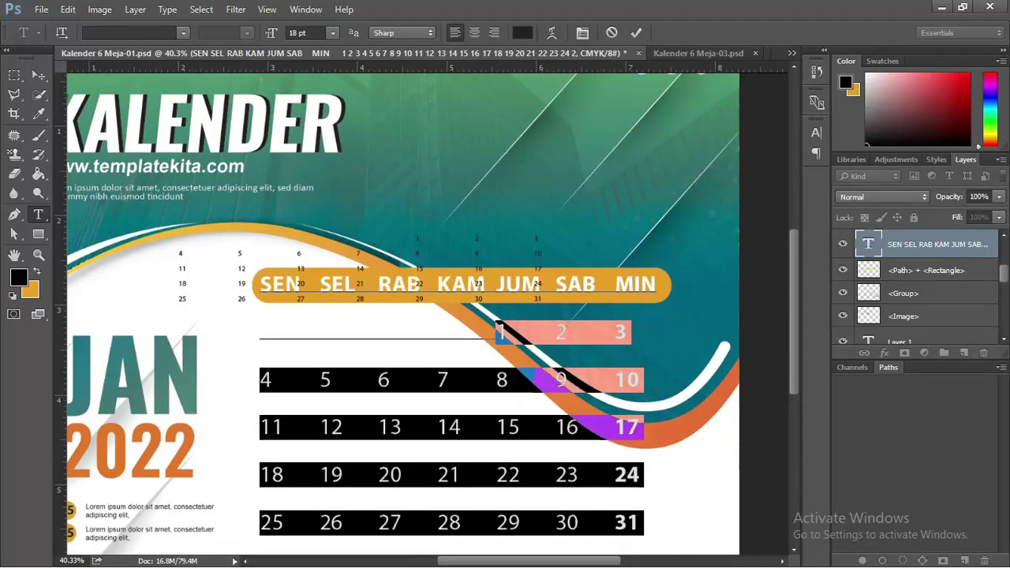
{"action": "key", "text": "Delete"}
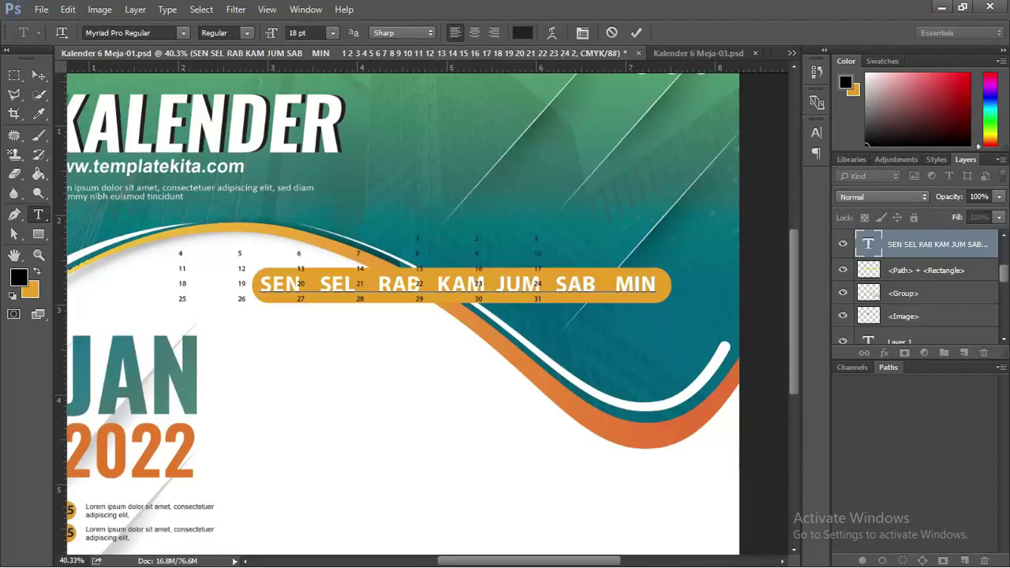
{"action": "key", "text": "BackSpace"}
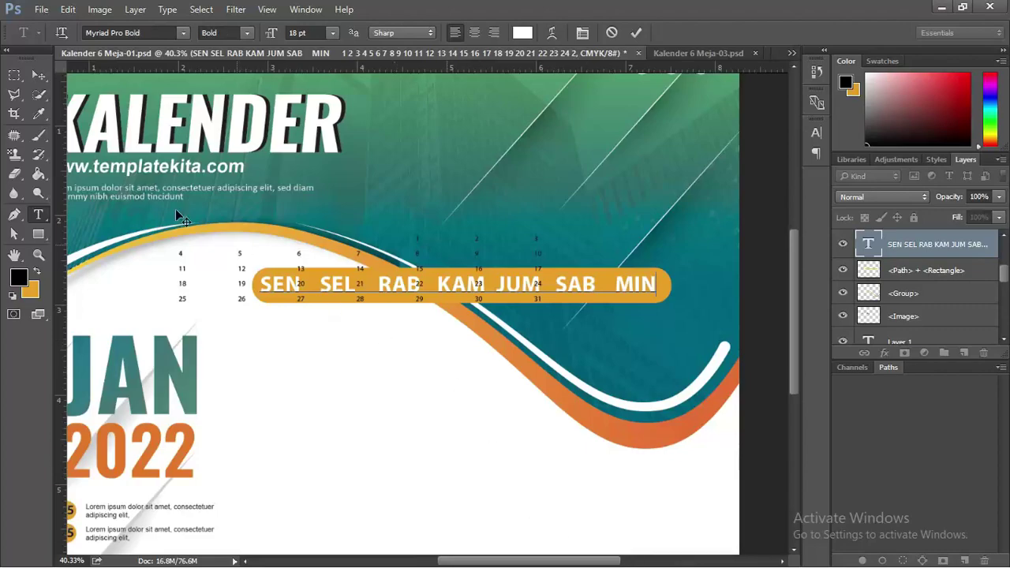
{"action": "left_click", "coordinate": [38, 74]}
Drag the pasted date text down-right to sit just below the SEN–MIN banner
{"action": "left_click", "coordinate": [361, 253]}
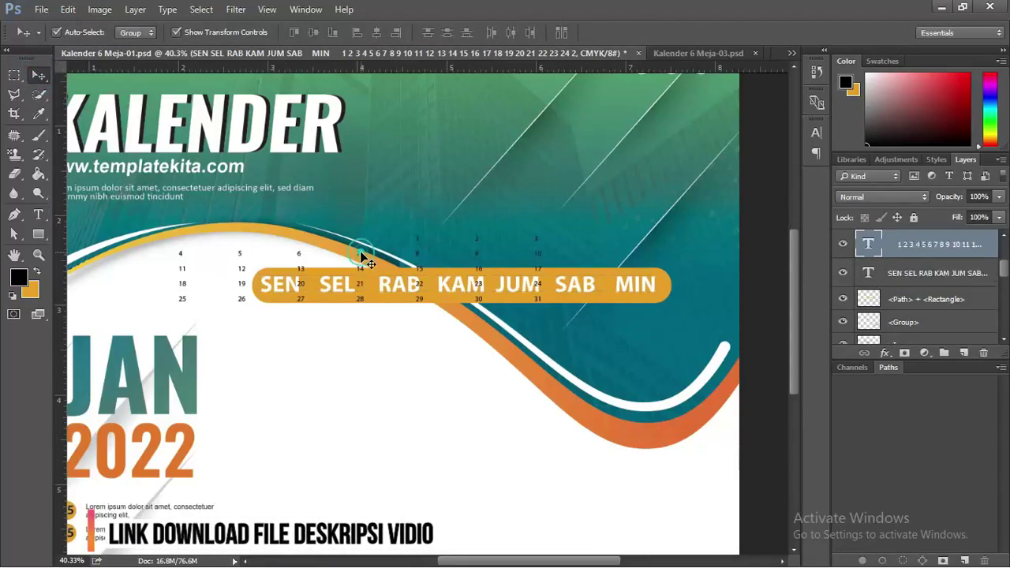
{"action": "left_click_drag", "start_coordinate": [422, 256], "coordinate": [511, 328]}
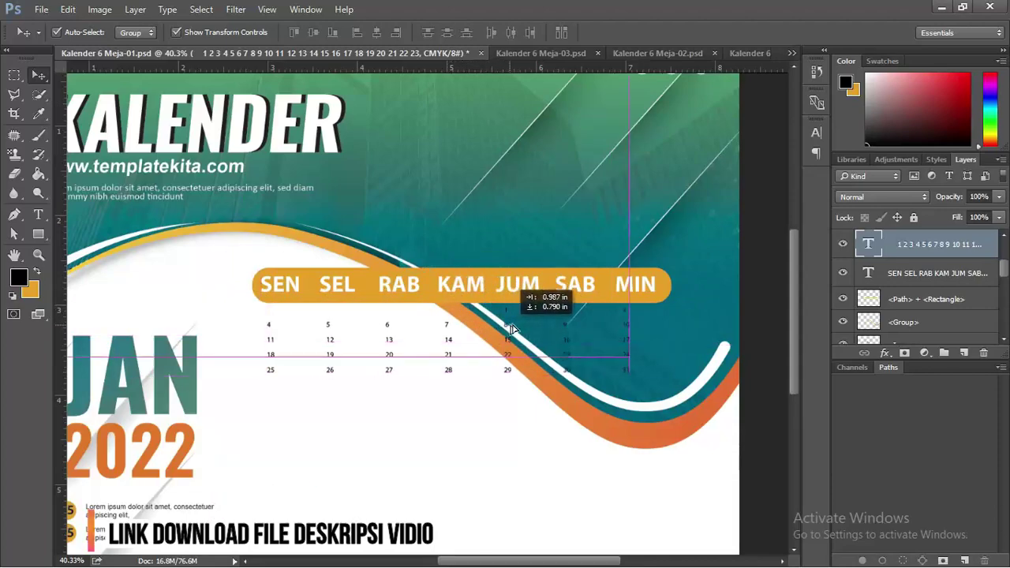
{"action": "left_click_drag", "start_coordinate": [511, 328], "coordinate": [513, 341]}
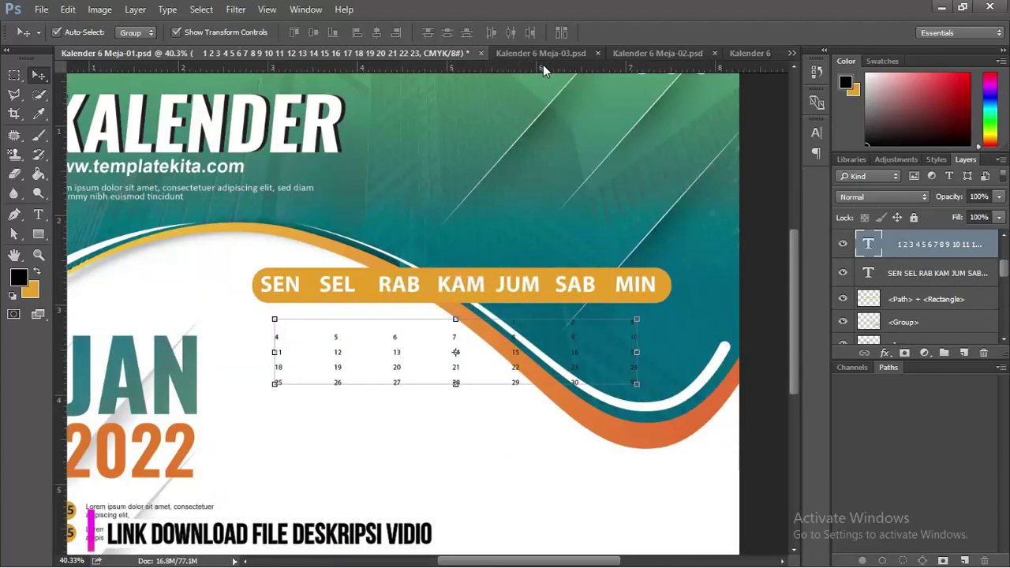
{"action": "left_click", "coordinate": [38, 217]}
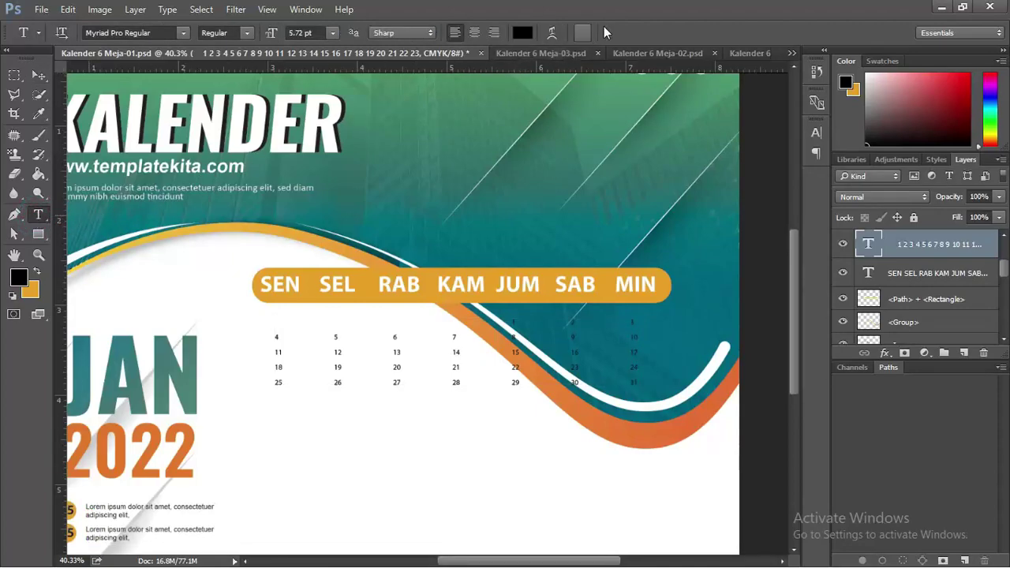
Format the date numbers at 12.72 pt with 37.14 pt leading and Faux Bold
{"action": "left_click", "coordinate": [584, 33]}
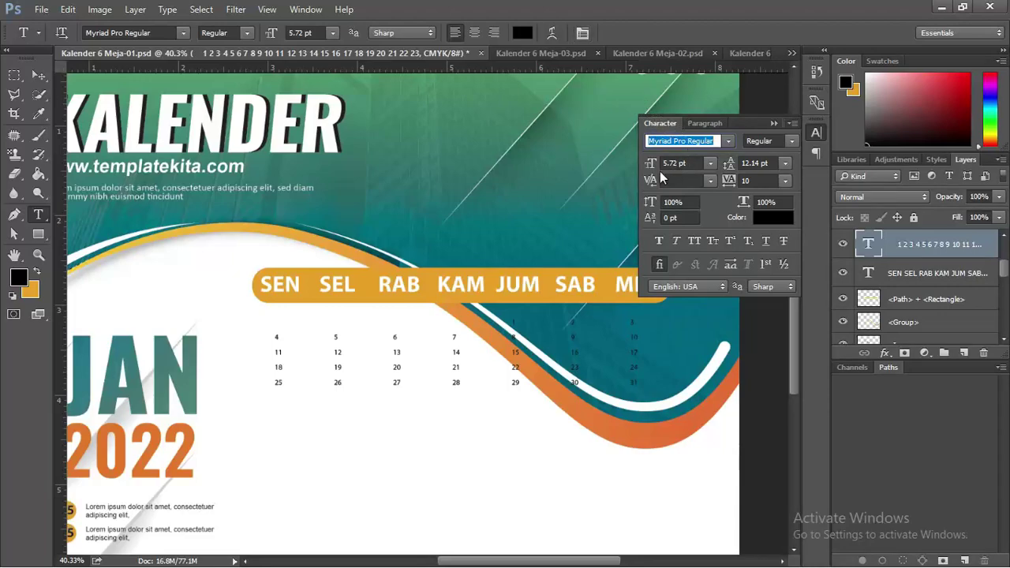
{"action": "left_click_drag", "start_coordinate": [653, 165], "coordinate": [664, 166]}
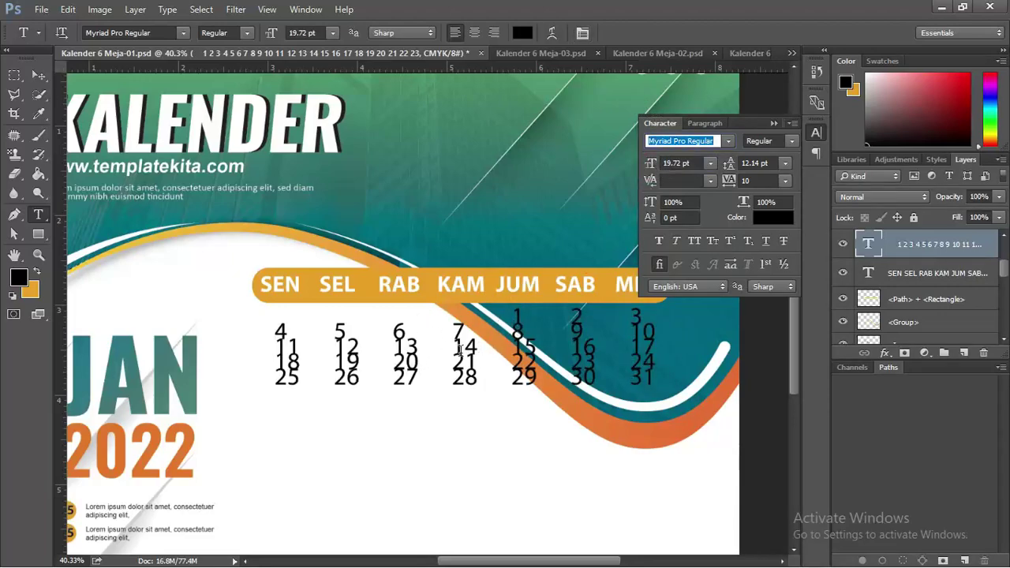
{"action": "left_click_drag", "start_coordinate": [653, 165], "coordinate": [642, 165]}
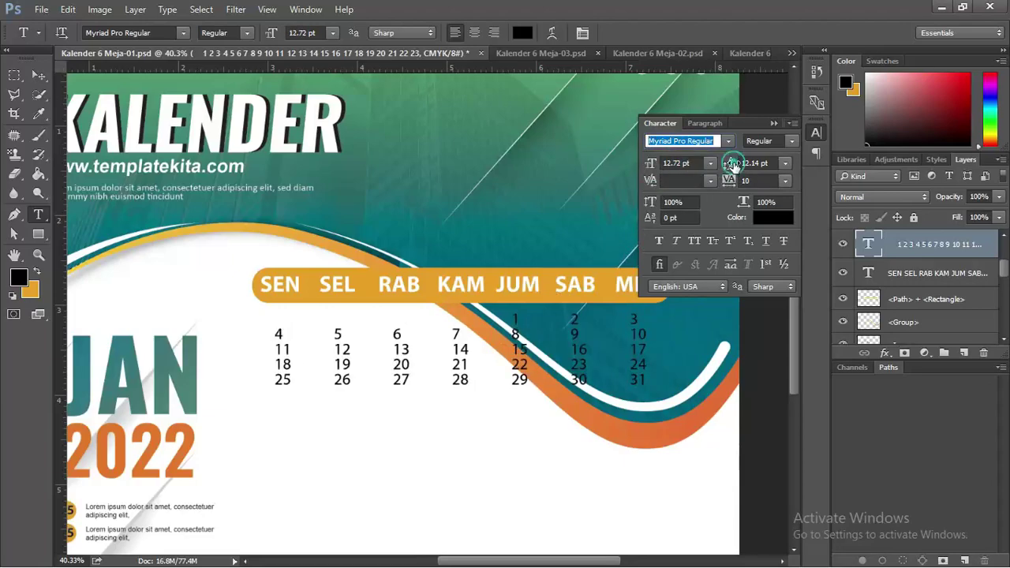
{"action": "left_click_drag", "start_coordinate": [732, 163], "coordinate": [739, 170]}
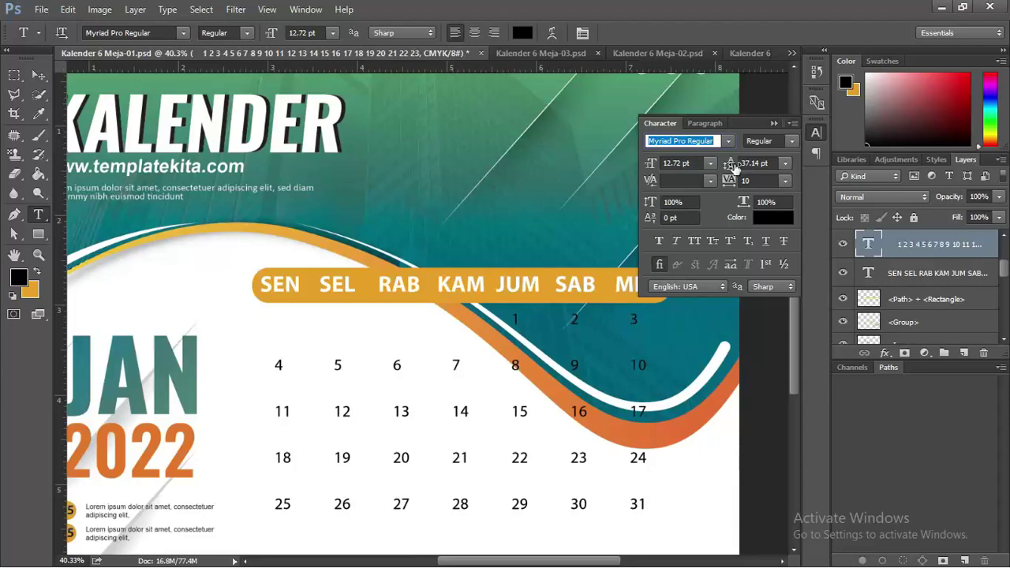
{"action": "left_click", "coordinate": [568, 319]}
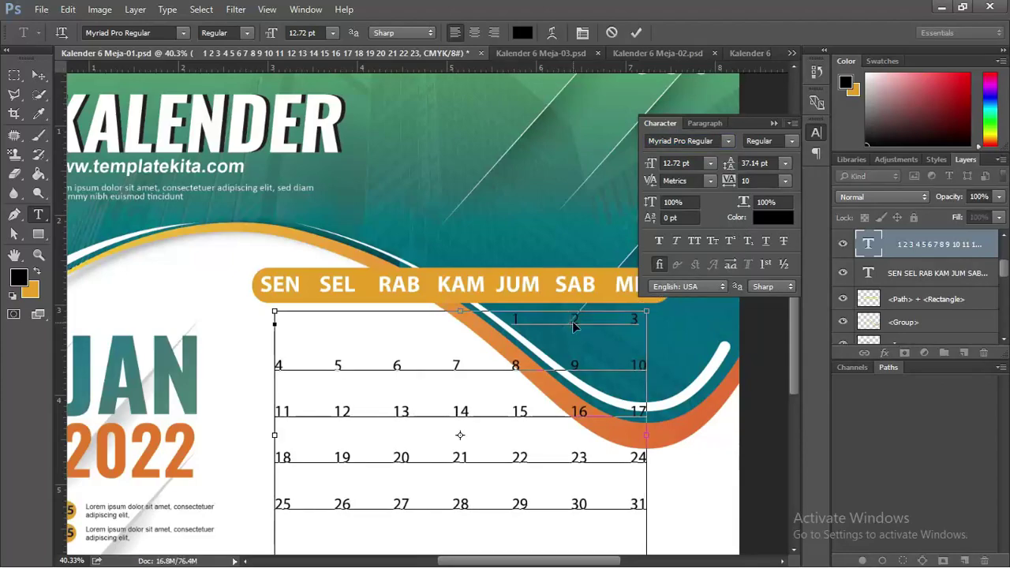
{"action": "key", "text": "ctrl+a"}
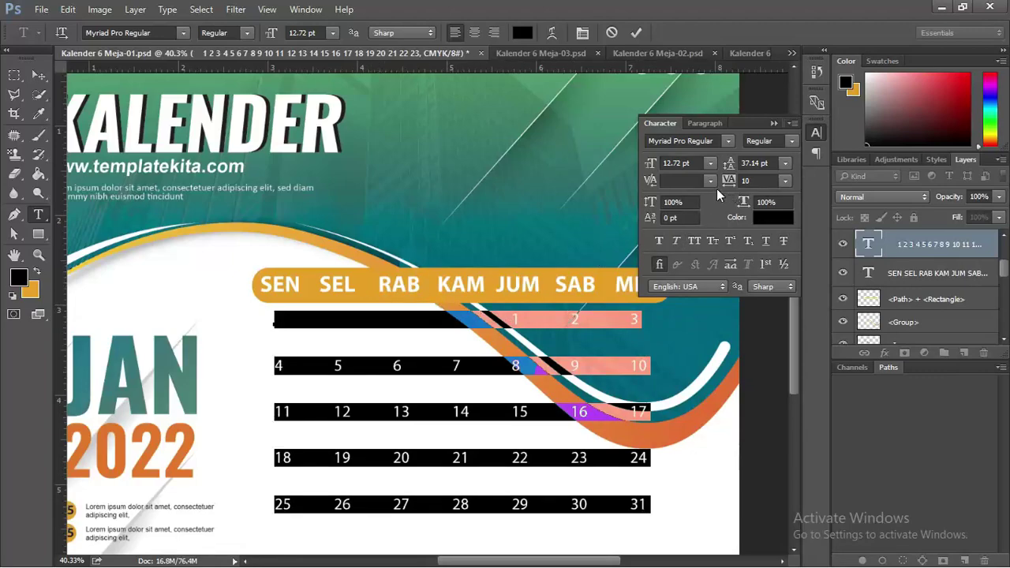
{"action": "left_click", "coordinate": [659, 242]}
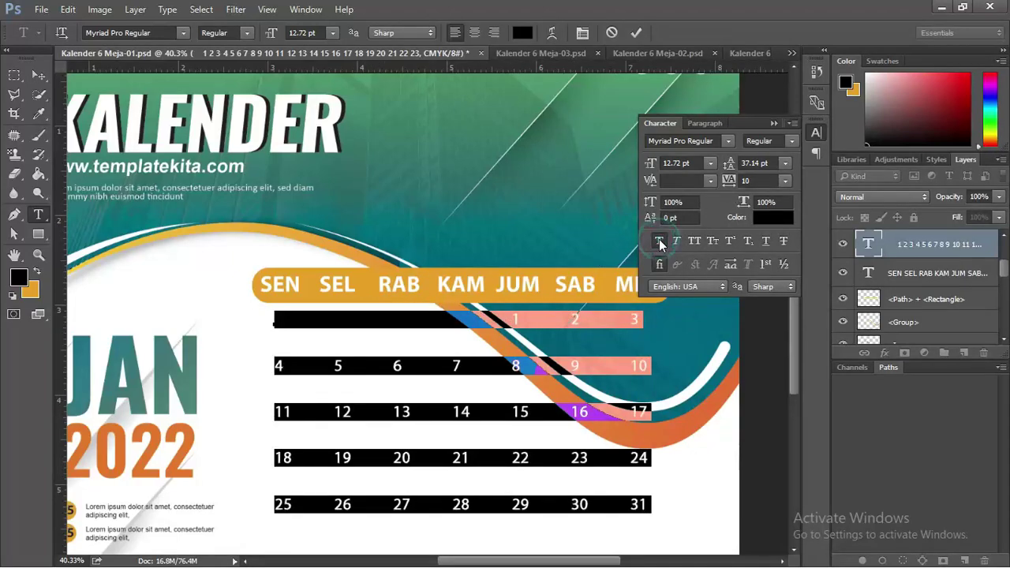
{"action": "left_click", "coordinate": [38, 75]}
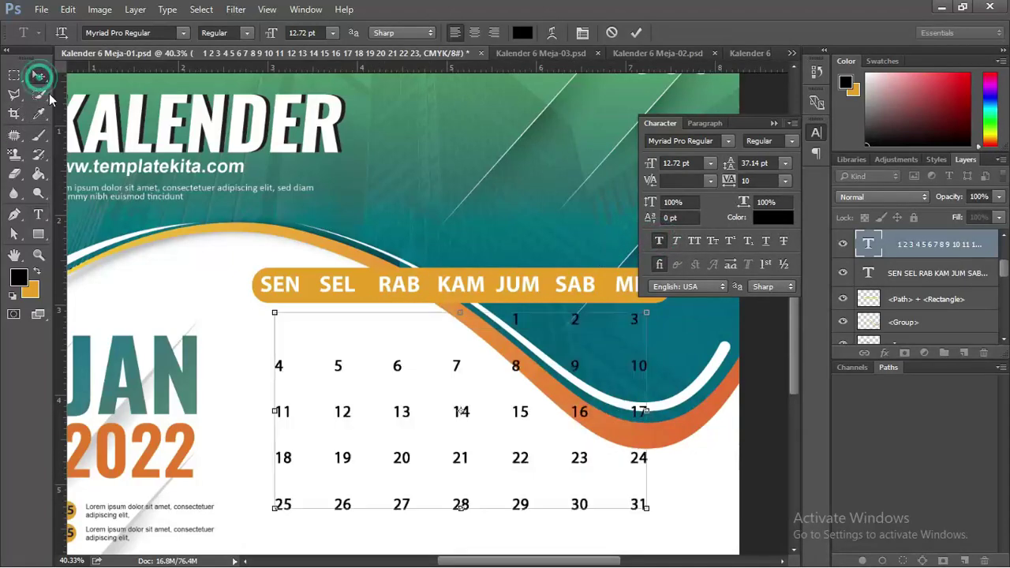
{"action": "left_click", "coordinate": [210, 314]}
{"action": "scroll", "coordinate": [189, 276], "scroll_direction": "down", "scroll_amount": 1}
{"action": "scroll", "coordinate": [221, 308], "scroll_direction": "down", "scroll_amount": 1}
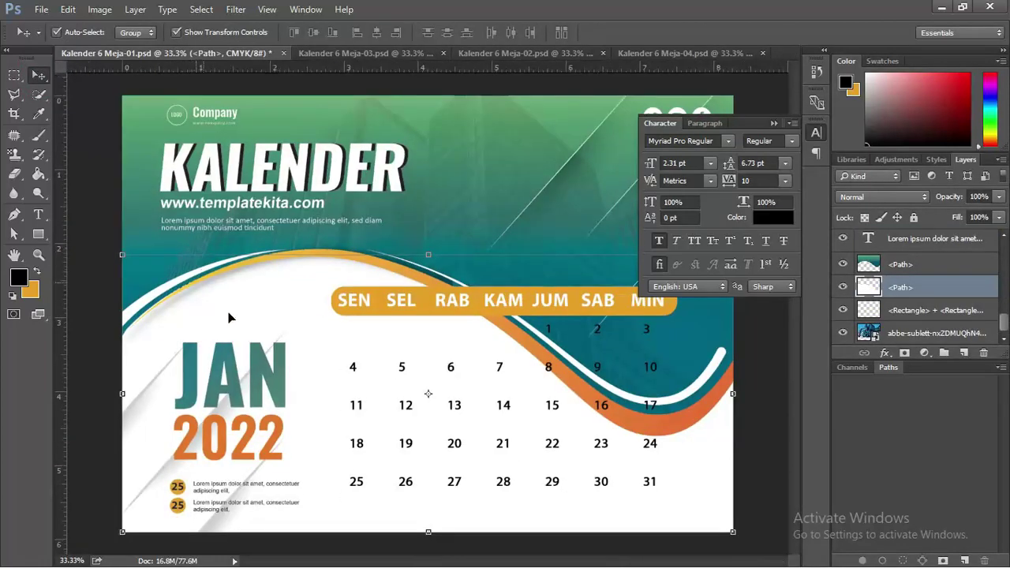
Commit the date grid's transform, deselect it, and zoom in to inspect the grid
{"action": "left_click", "coordinate": [552, 406]}
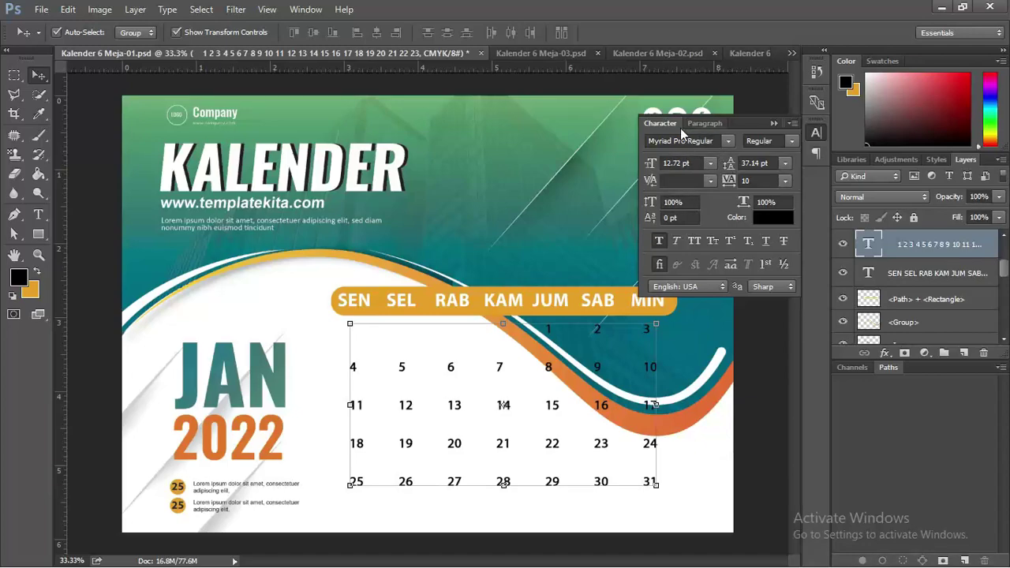
{"action": "left_click", "coordinate": [770, 123]}
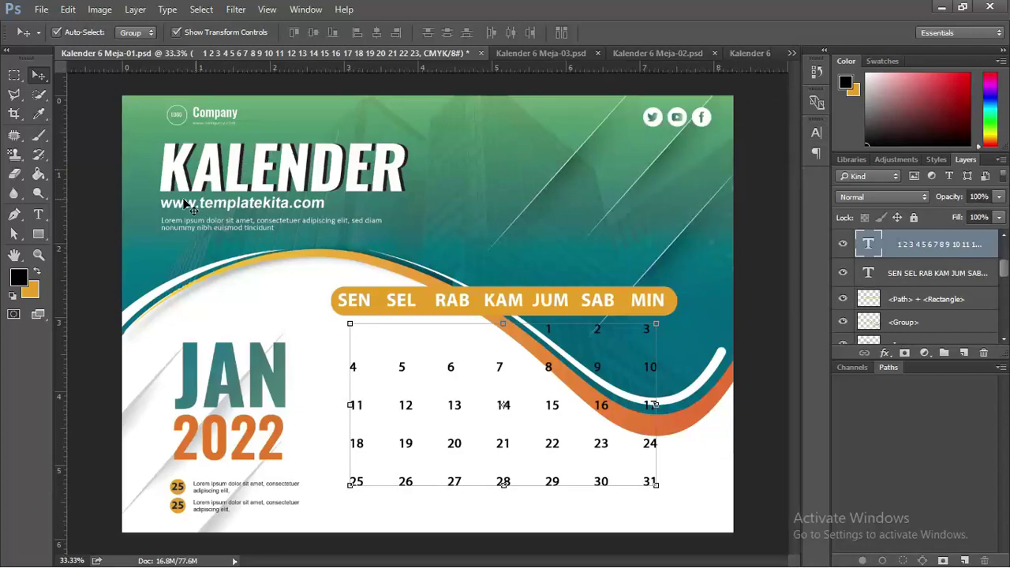
{"action": "left_click", "coordinate": [110, 175]}
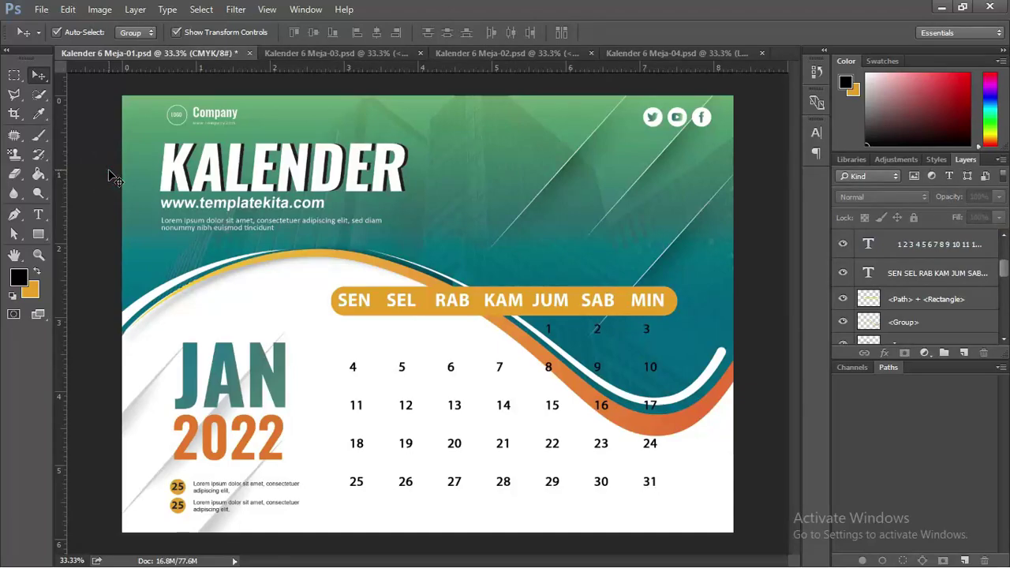
{"action": "scroll", "coordinate": [227, 493], "scroll_direction": "up", "scroll_amount": 1}
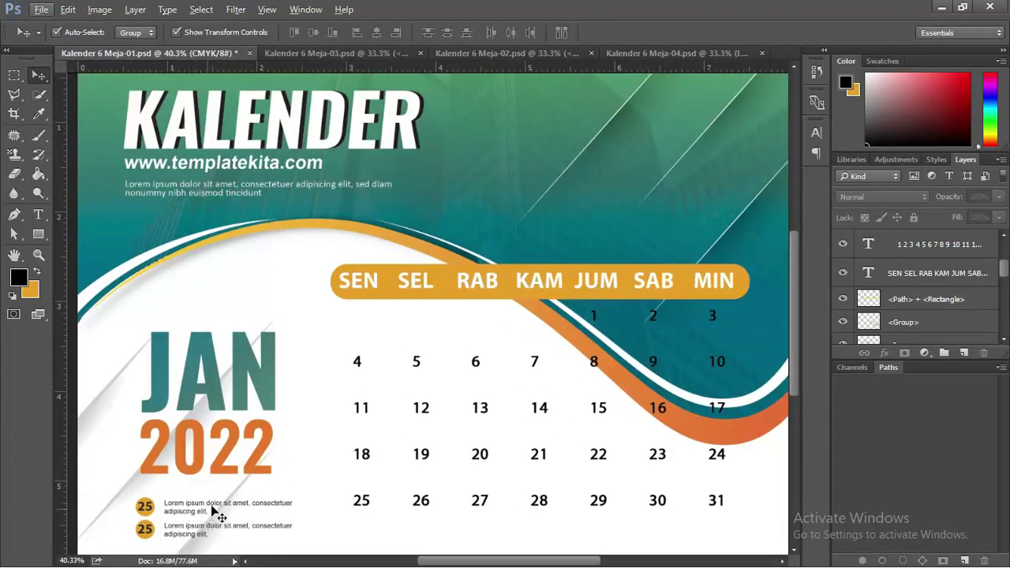
{"action": "scroll", "coordinate": [237, 484], "scroll_direction": "down", "scroll_amount": 1}
{"action": "scroll", "coordinate": [237, 485], "scroll_direction": "left", "scroll_amount": 1}
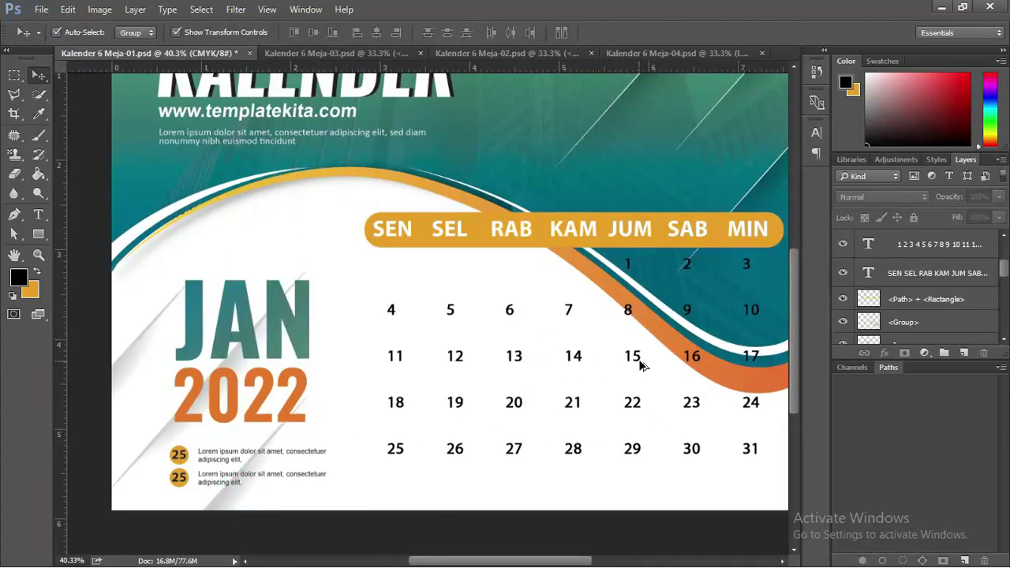
{"action": "scroll", "coordinate": [635, 356], "scroll_direction": "up", "scroll_amount": 1}
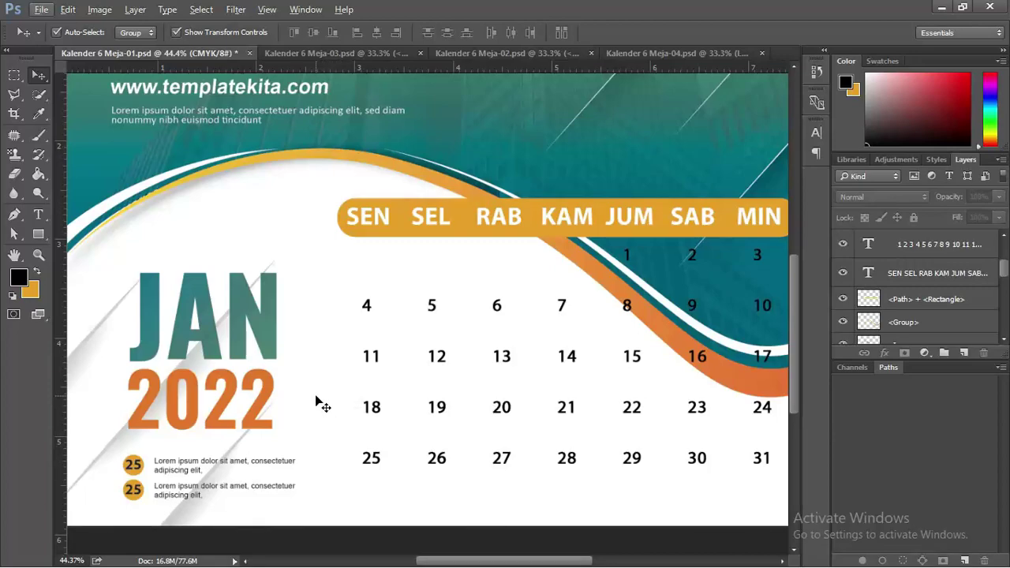
Browse the Meja-03, FEBRUARI 2021 and JULI–AGUSTUS designs, then switch to CorelDRAW
{"action": "left_click", "coordinate": [315, 53]}
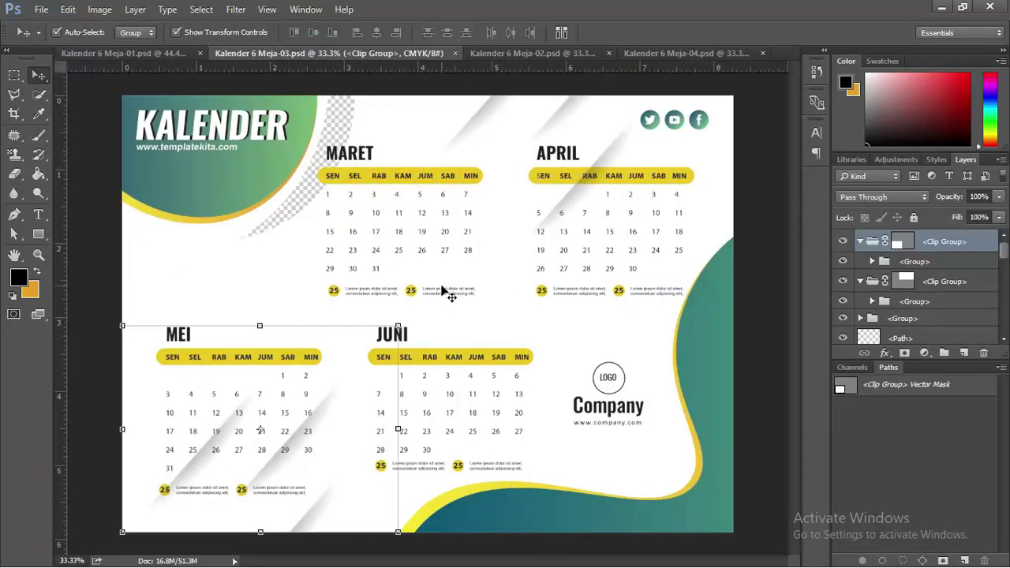
{"action": "left_click", "coordinate": [502, 52]}
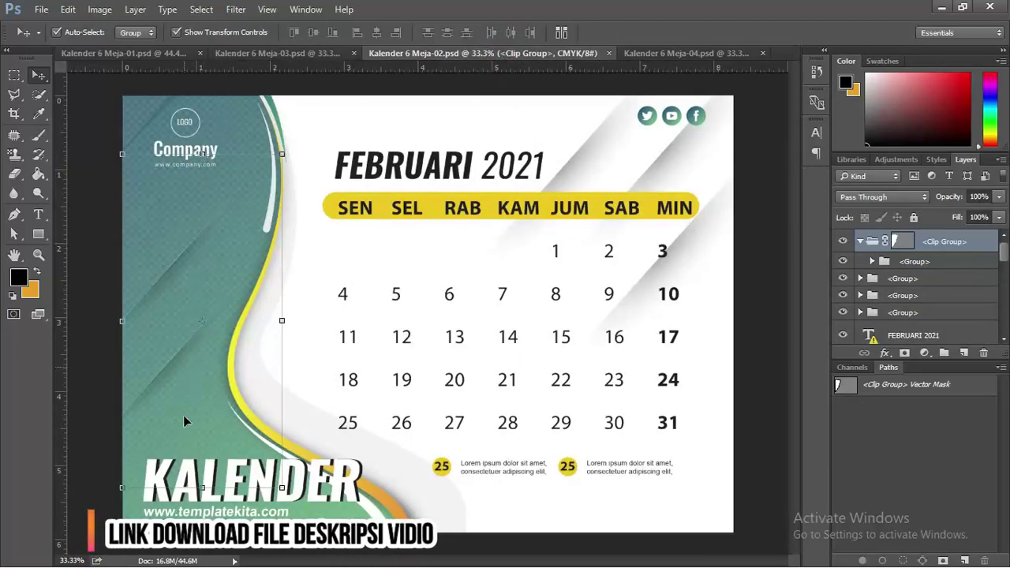
{"action": "left_click", "coordinate": [665, 54]}
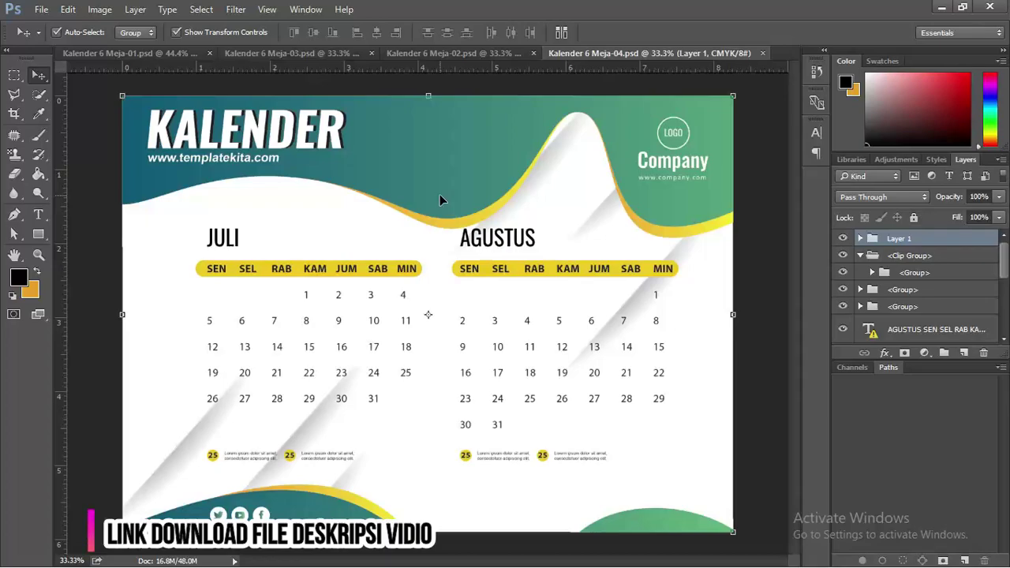
{"action": "key", "text": "alt+Tab"}
{"action": "key", "text": "alt+Tab"}
{"action": "key", "text": "alt+Tab"}
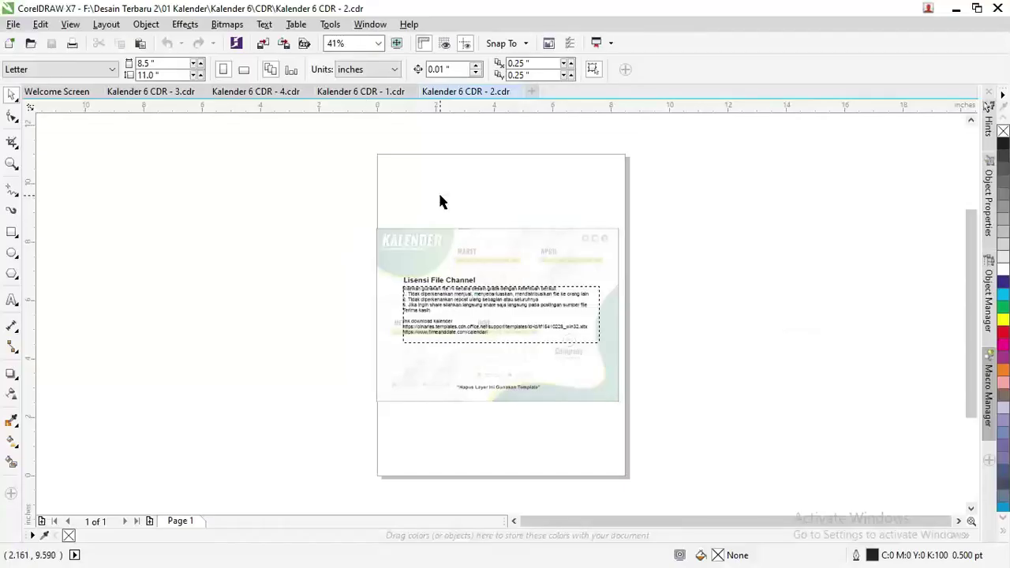
Try moving the license notice in 2.cdr, then undo the move
{"action": "left_click_drag", "start_coordinate": [279, 188], "coordinate": [669, 440]}
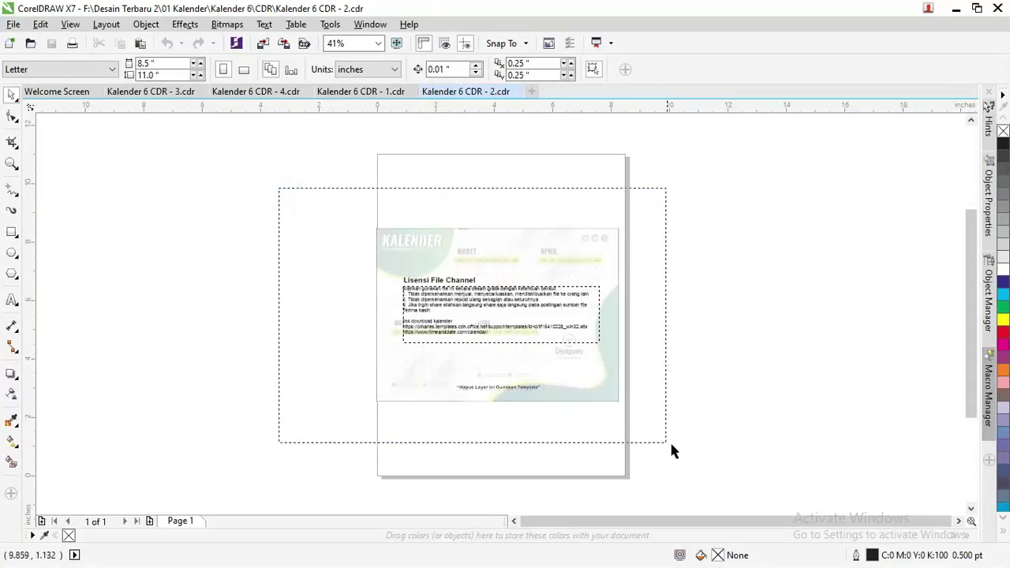
{"action": "scroll", "coordinate": [660, 264], "scroll_direction": "up", "scroll_amount": 2}
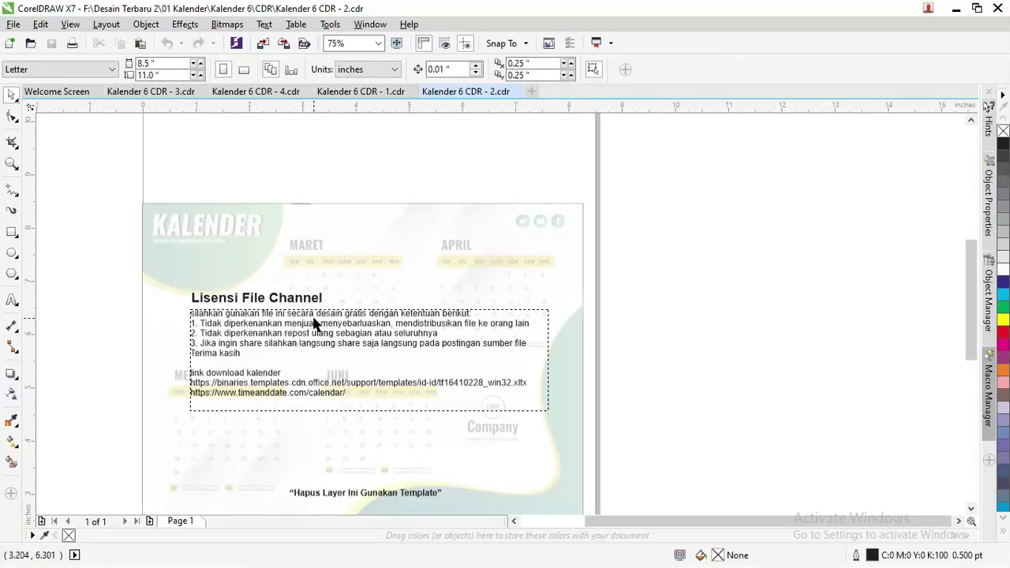
{"action": "left_click", "coordinate": [315, 320]}
{"action": "scroll", "coordinate": [316, 316], "scroll_direction": "down", "scroll_amount": 2}
{"action": "left_click_drag", "start_coordinate": [316, 310], "coordinate": [392, 292]}
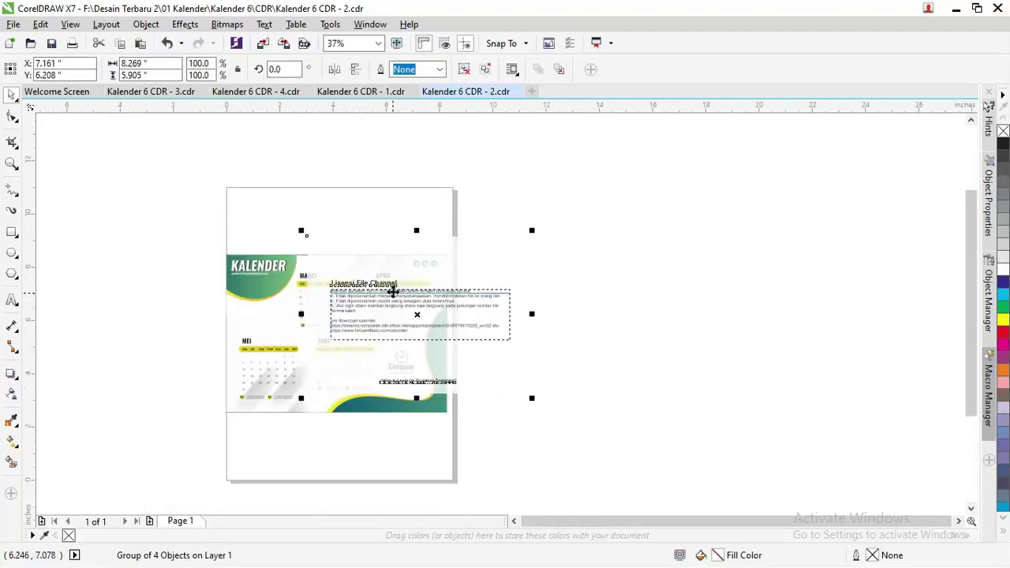
{"action": "key", "text": "ctrl+z"}
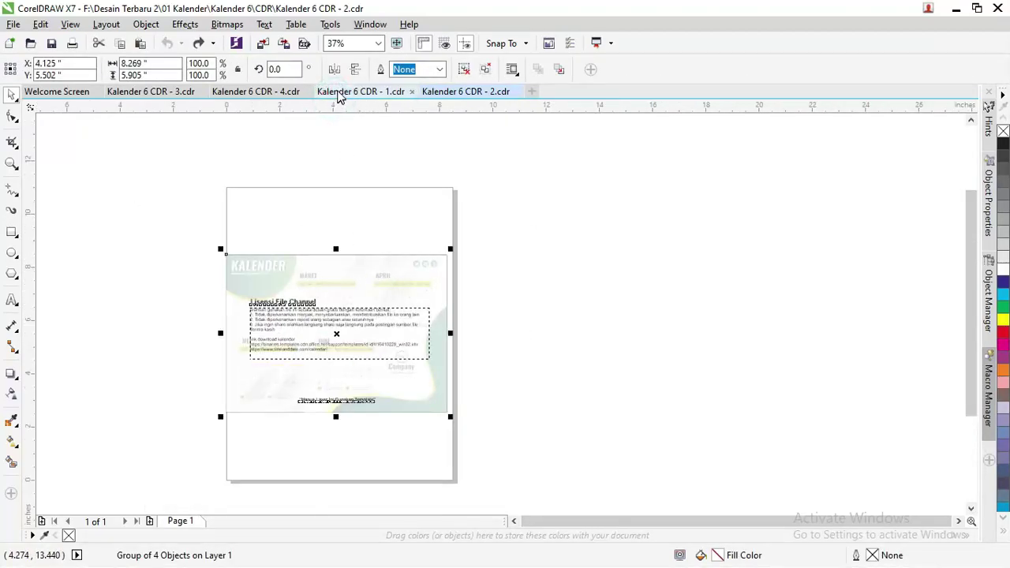
Check 1.cdr and 4.cdr, then drag 3.cdr's license notice off the page to the right
{"action": "left_click", "coordinate": [337, 93]}
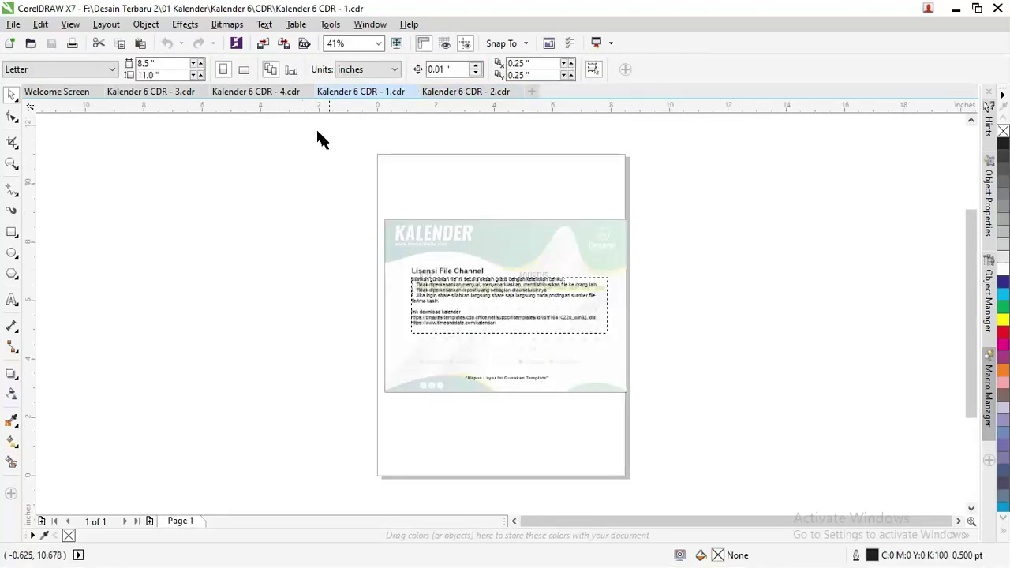
{"action": "left_click", "coordinate": [269, 92]}
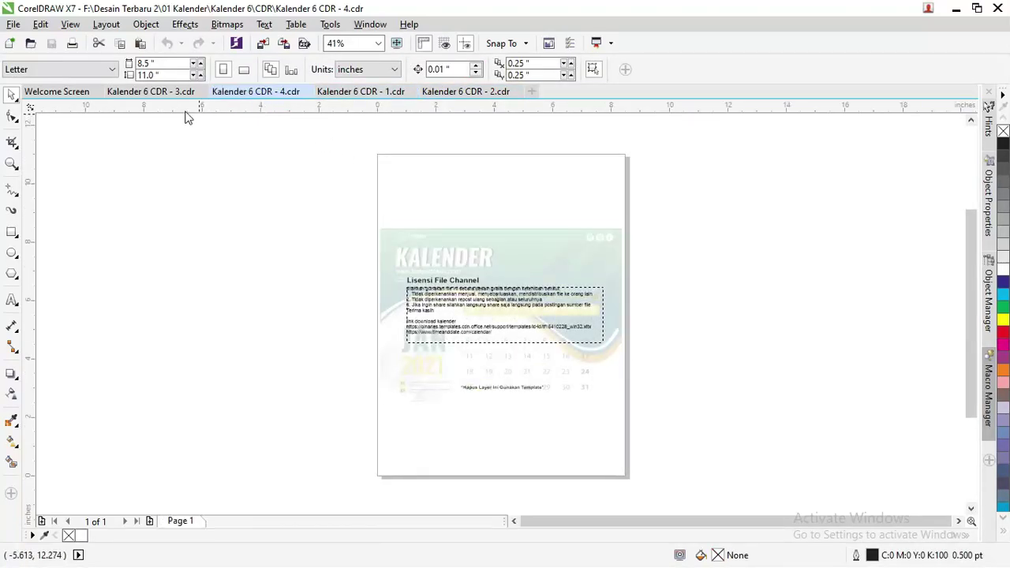
{"action": "left_click", "coordinate": [135, 98]}
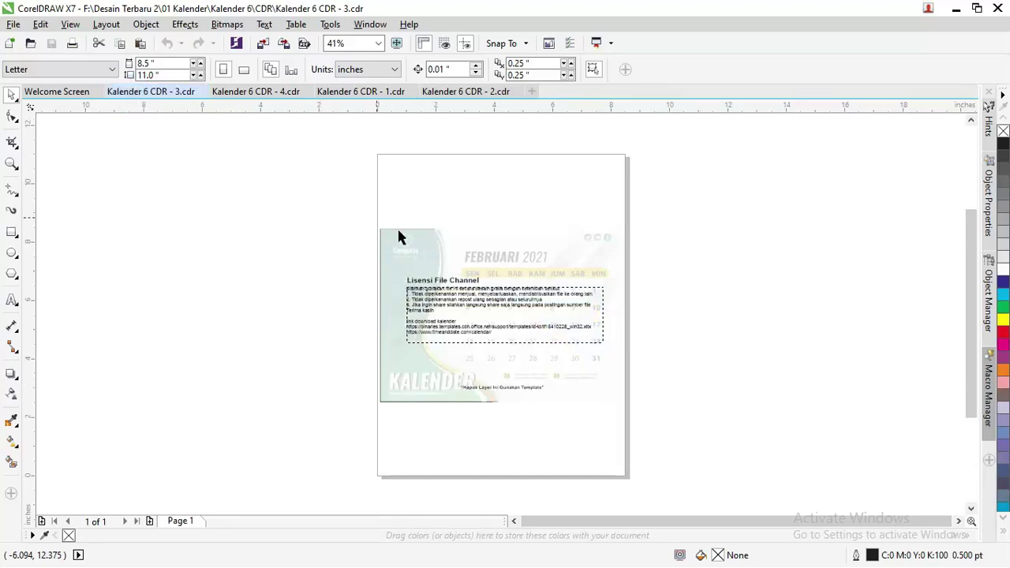
{"action": "left_click", "coordinate": [474, 288]}
{"action": "left_click_drag", "start_coordinate": [467, 300], "coordinate": [769, 272]}
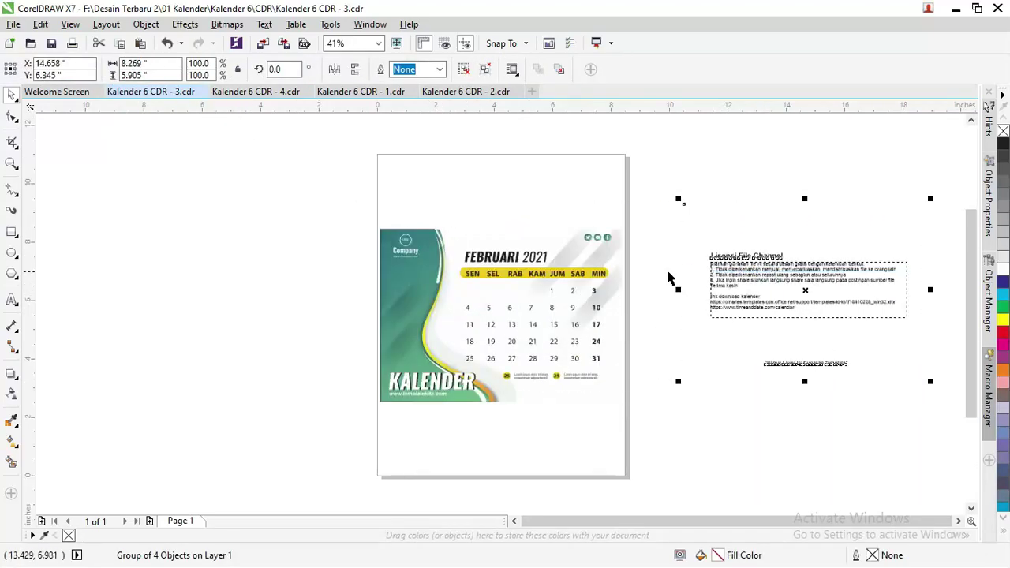
{"action": "scroll", "coordinate": [516, 289], "scroll_direction": "up", "scroll_amount": 2}
{"action": "scroll", "coordinate": [355, 254], "scroll_direction": "up", "scroll_amount": 2}
{"action": "scroll", "coordinate": [359, 260], "scroll_direction": "down", "scroll_amount": 2}
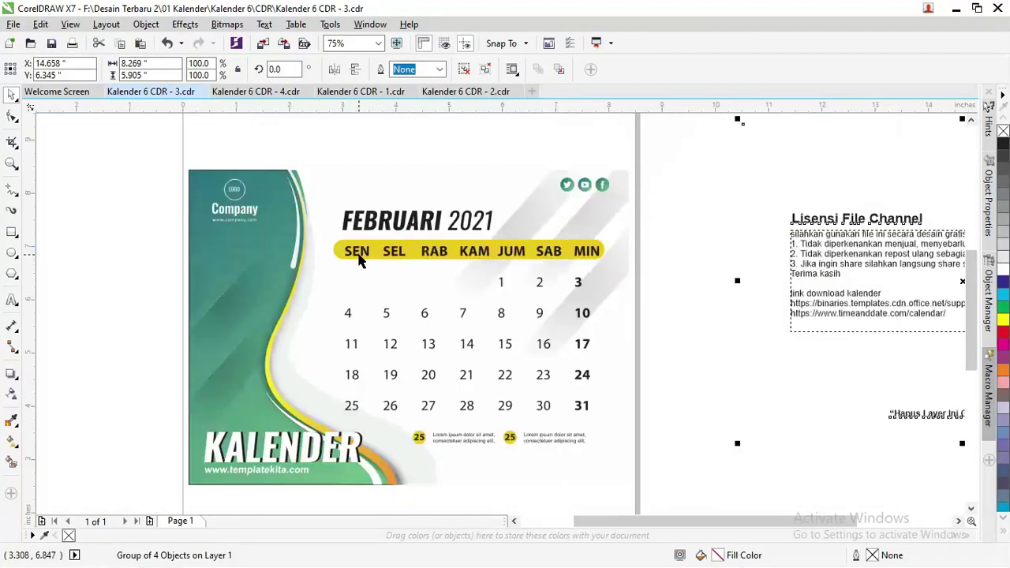
Select the calendar design group, undoing an accidental shift
{"action": "left_click", "coordinate": [242, 311]}
{"action": "scroll", "coordinate": [224, 282], "scroll_direction": "right", "scroll_amount": 1}
{"action": "key", "text": "z"}
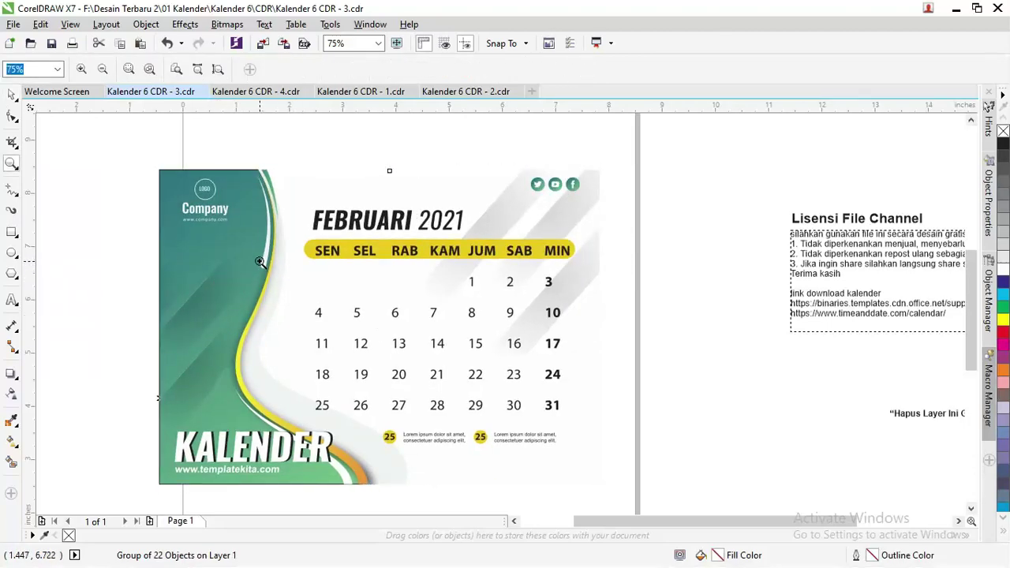
{"action": "key", "text": "ctrl+z"}
{"action": "left_click", "coordinate": [11, 94]}
Ungroup all calendar objects and delete the FEBRUARI date numbers under the day headers
{"action": "right_click", "coordinate": [306, 212]}
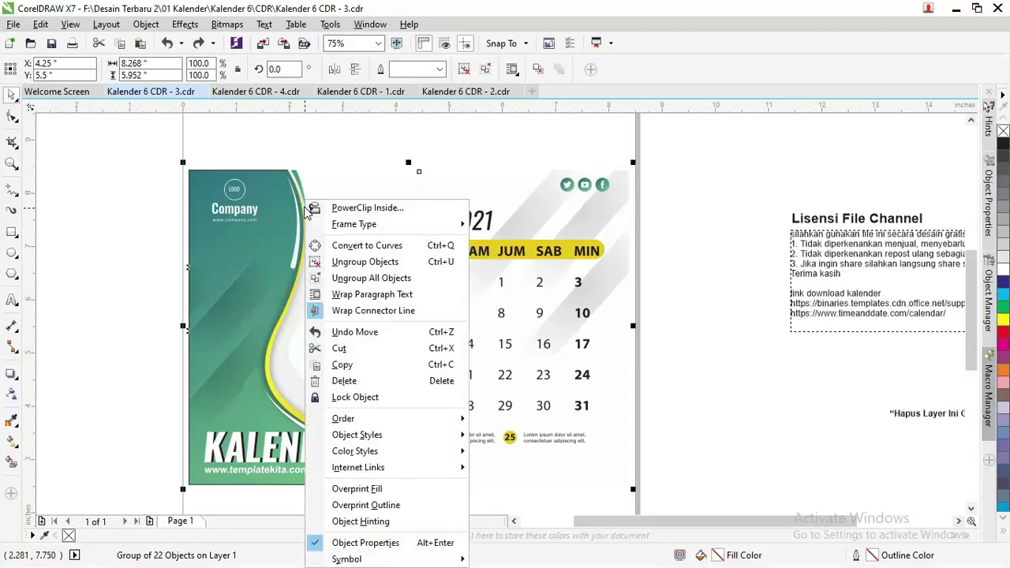
{"action": "left_click", "coordinate": [415, 279]}
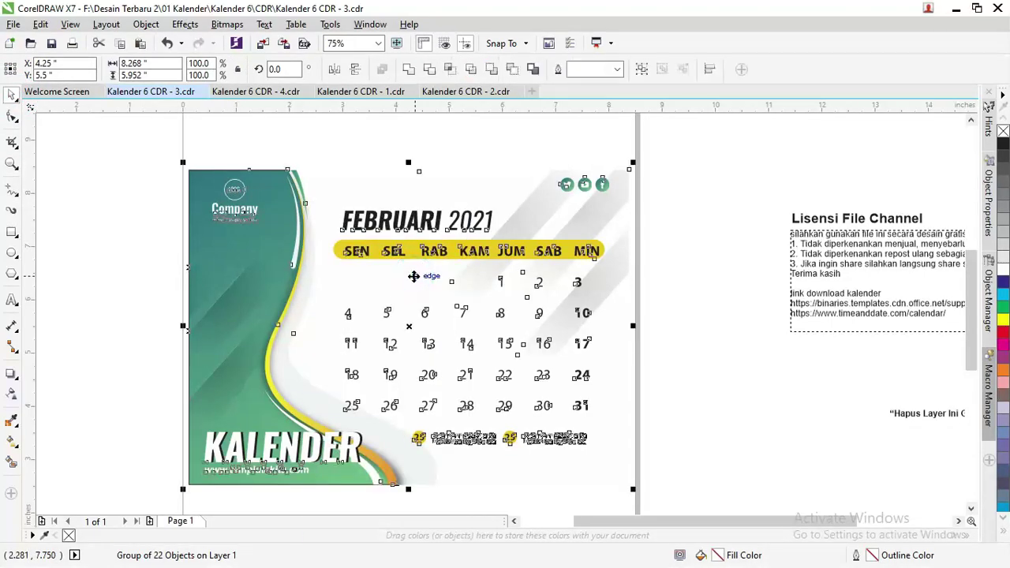
{"action": "left_click", "coordinate": [676, 307]}
{"action": "mouse_move", "coordinate": [688, 425]}
{"action": "left_mouse_down"}
{"action": "mouse_move", "coordinate": [406, 351]}
{"action": "mouse_move", "coordinate": [331, 272]}
{"action": "left_mouse_up"}
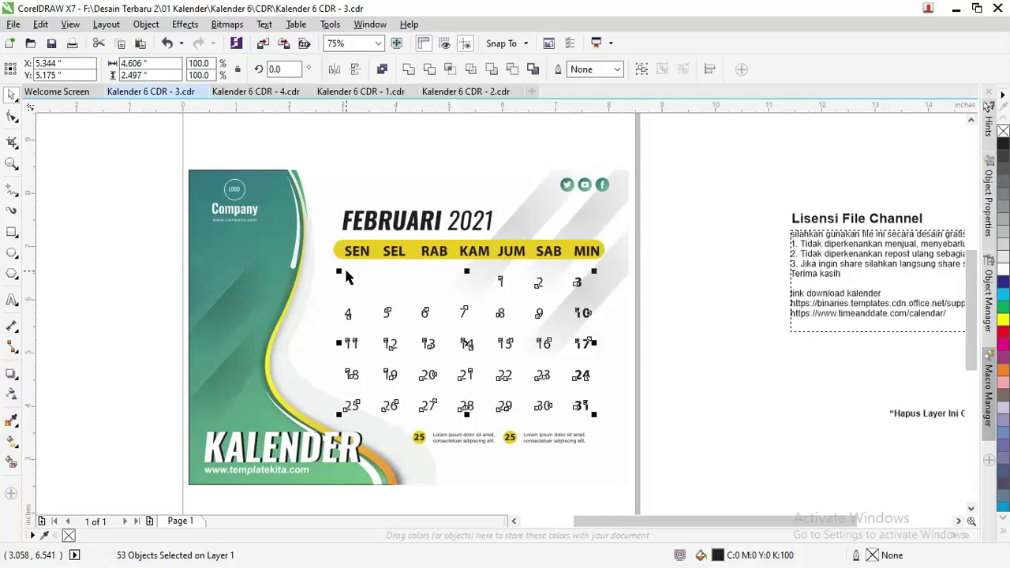
{"action": "key", "text": "Delete"}
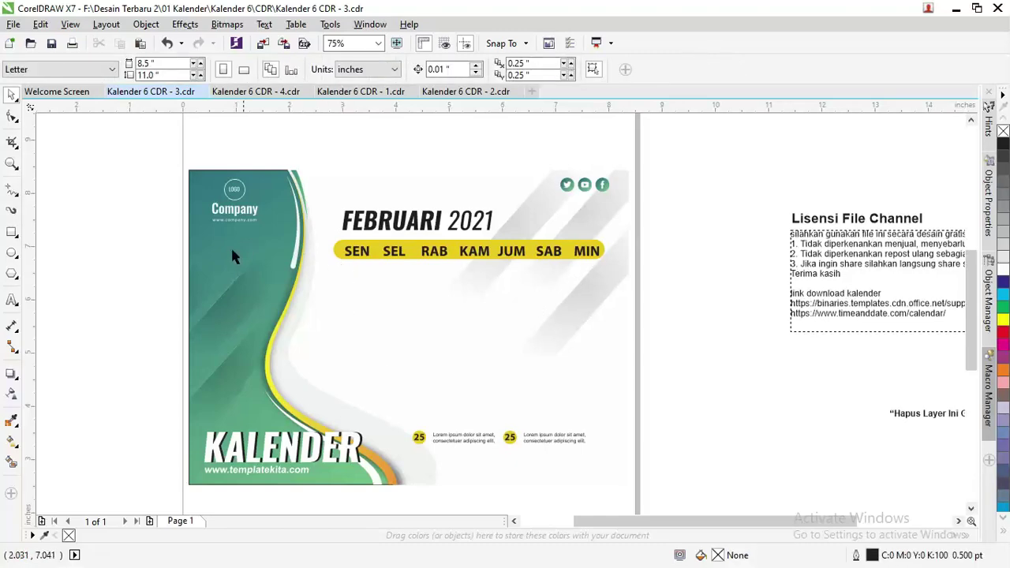
Pick the first building photo from the Wallpaper folder and return to CorelDRAW
{"action": "key", "text": "alt+Tab"}
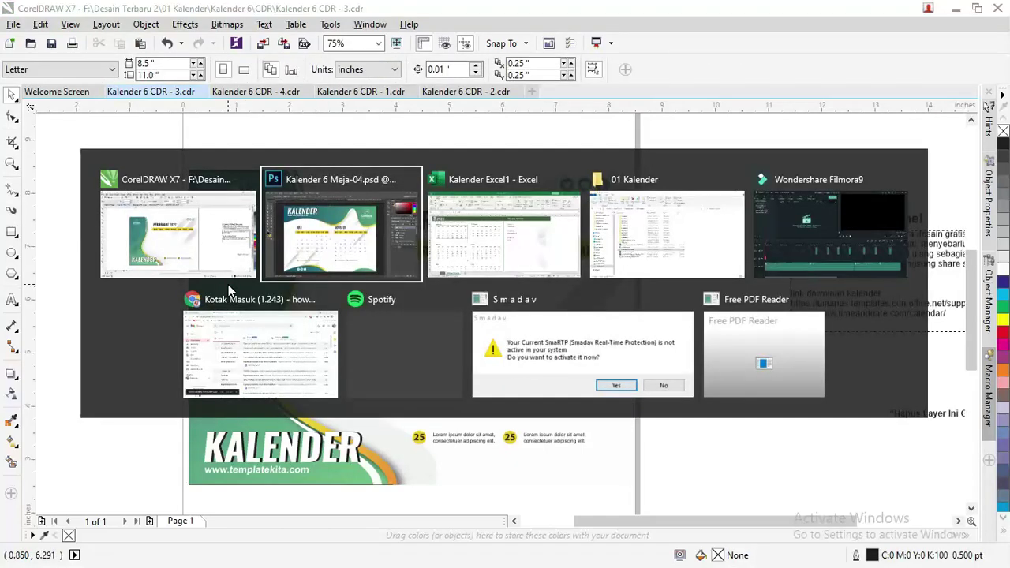
{"action": "key", "text": "alt+Tab"}
{"action": "key", "text": "alt+Tab"}
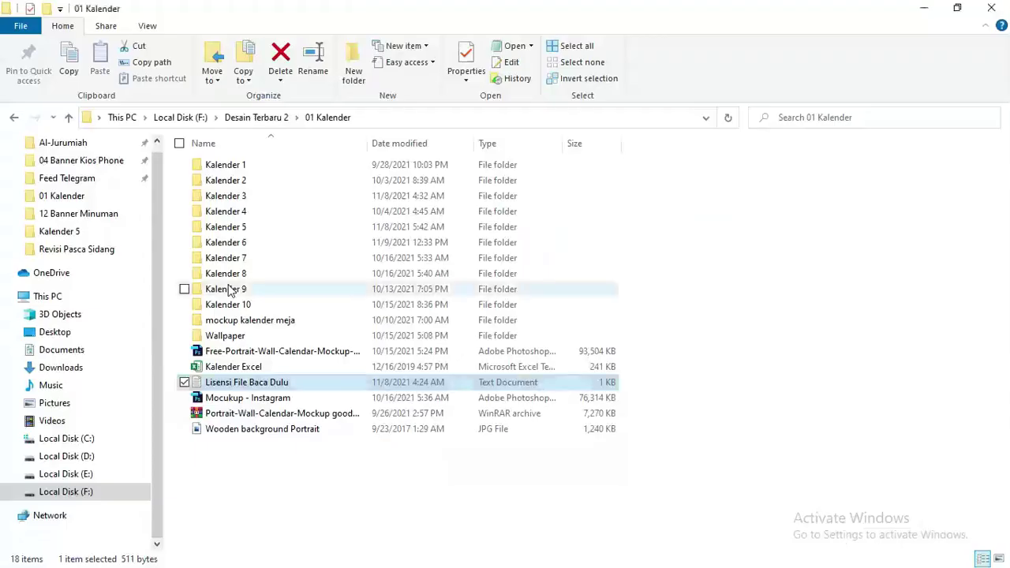
{"action": "double_click", "coordinate": [236, 336]}
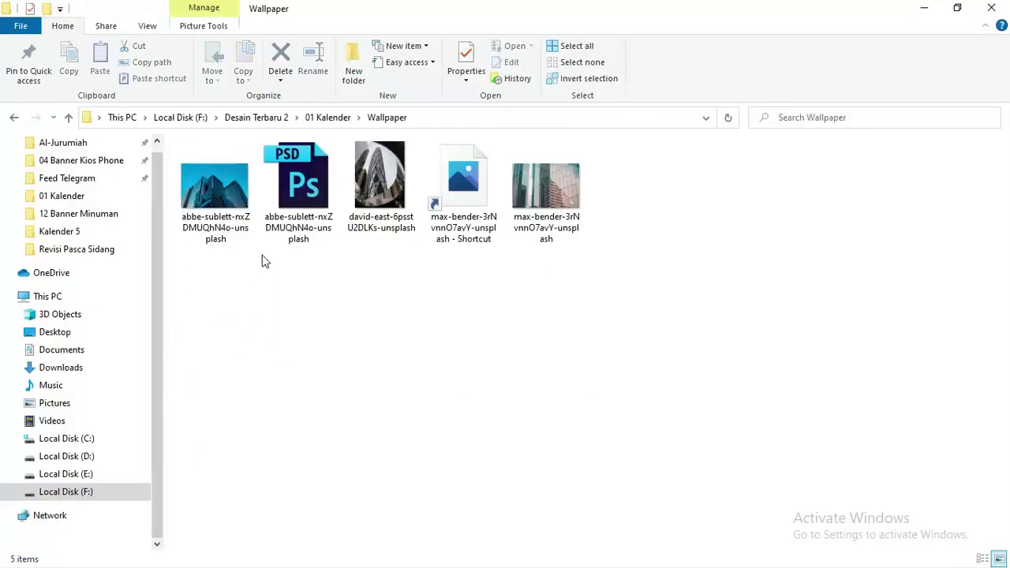
{"action": "double_click", "coordinate": [220, 201]}
{"action": "key", "text": "alt+Tab"}
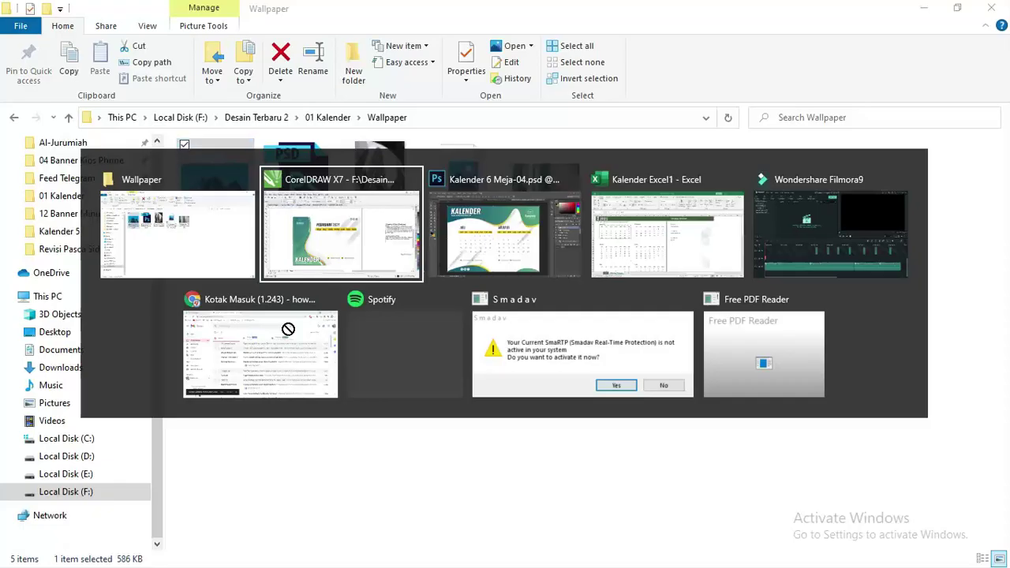
Paste the building photo onto the canvas and scale it down
{"action": "key", "text": "ctrl+v"}
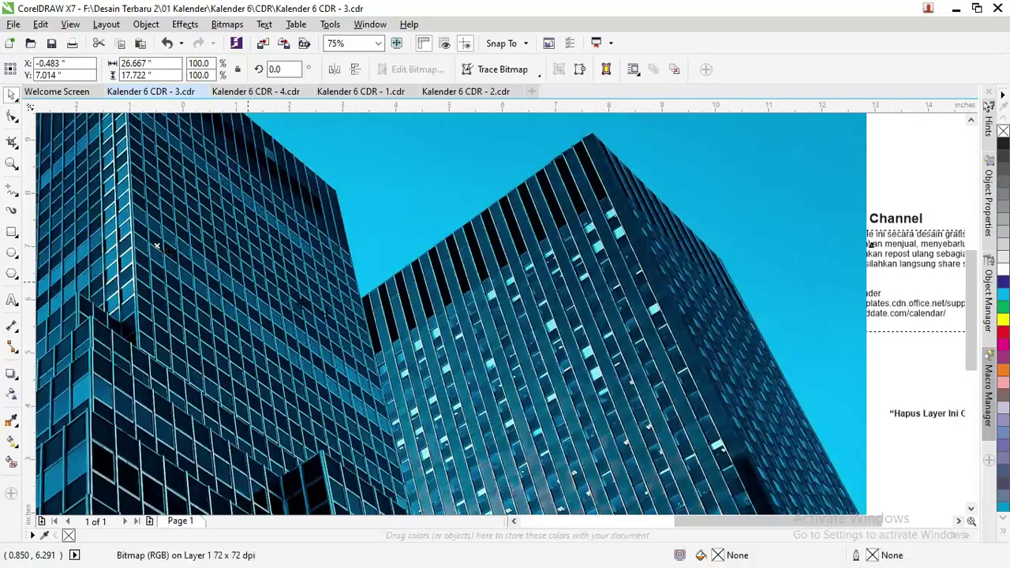
{"action": "scroll", "coordinate": [465, 331], "scroll_direction": "down", "scroll_amount": 1}
{"action": "scroll", "coordinate": [482, 341], "scroll_direction": "down", "scroll_amount": 1}
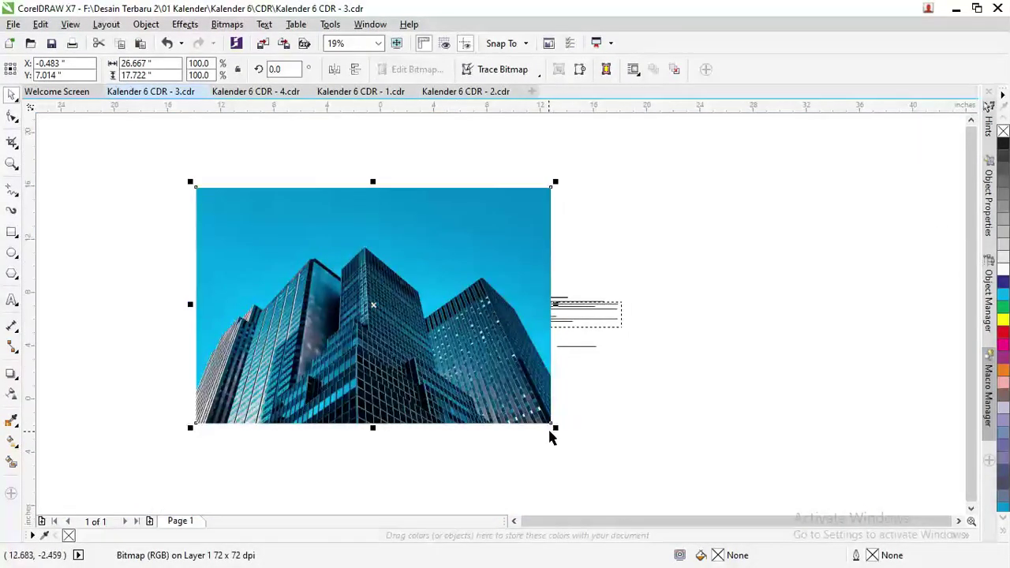
{"action": "left_click_drag", "start_coordinate": [555, 426], "coordinate": [402, 323]}
{"action": "left_click_drag", "start_coordinate": [336, 272], "coordinate": [453, 346]}
{"action": "scroll", "coordinate": [453, 345], "scroll_direction": "up", "scroll_amount": 1}
{"action": "scroll", "coordinate": [546, 455], "scroll_direction": "up", "scroll_amount": 1}
{"action": "scroll", "coordinate": [573, 519], "scroll_direction": "down", "scroll_amount": 1}
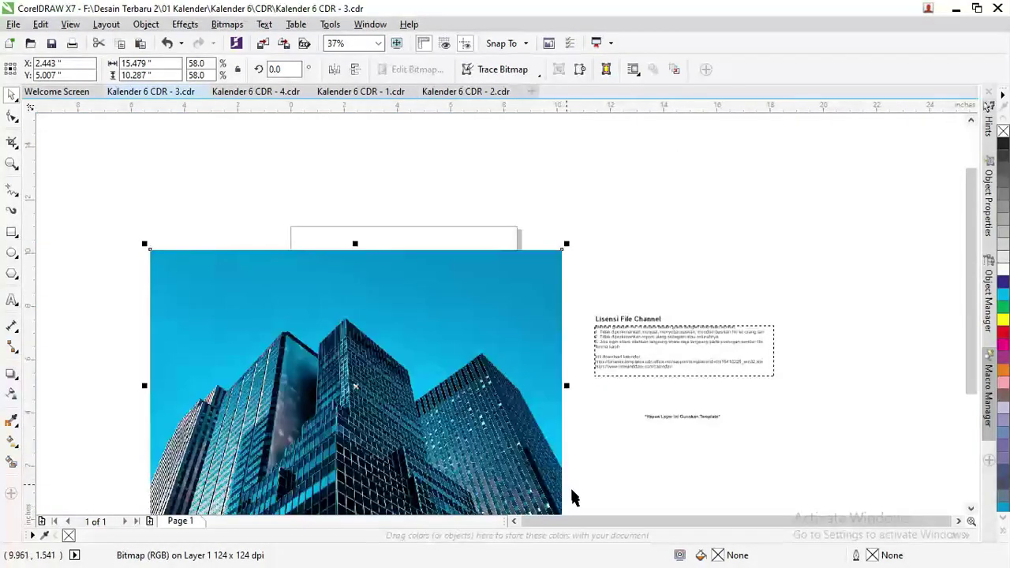
{"action": "mouse_move", "coordinate": [570, 244]}
{"action": "left_mouse_down"}
{"action": "mouse_move", "coordinate": [463, 315]}
{"action": "mouse_move", "coordinate": [415, 325]}
{"action": "left_mouse_up"}
Send the building photo to the back of the page behind the calendar design
{"action": "right_click", "coordinate": [426, 299]}
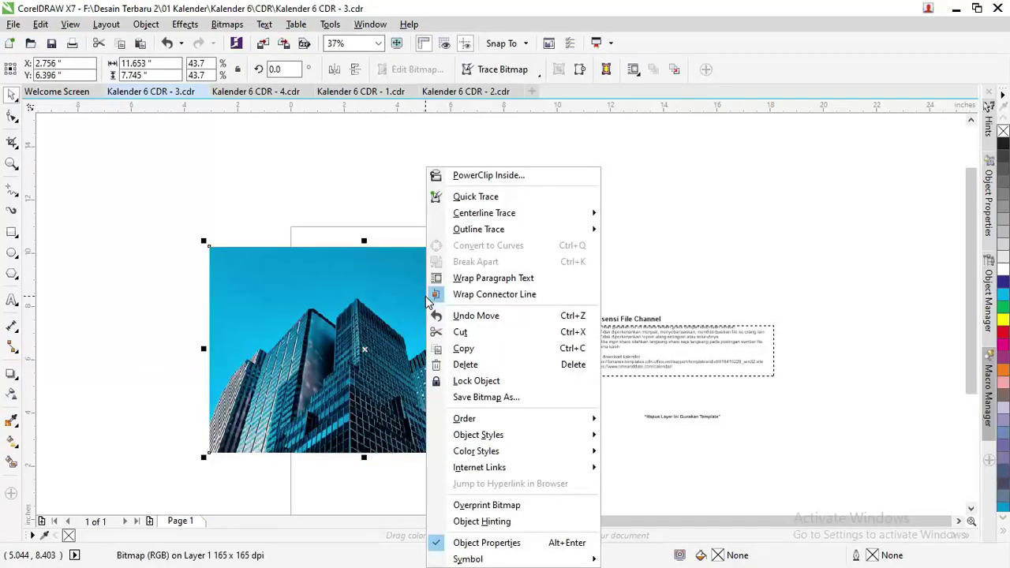
{"action": "mouse_move", "coordinate": [464, 418]}
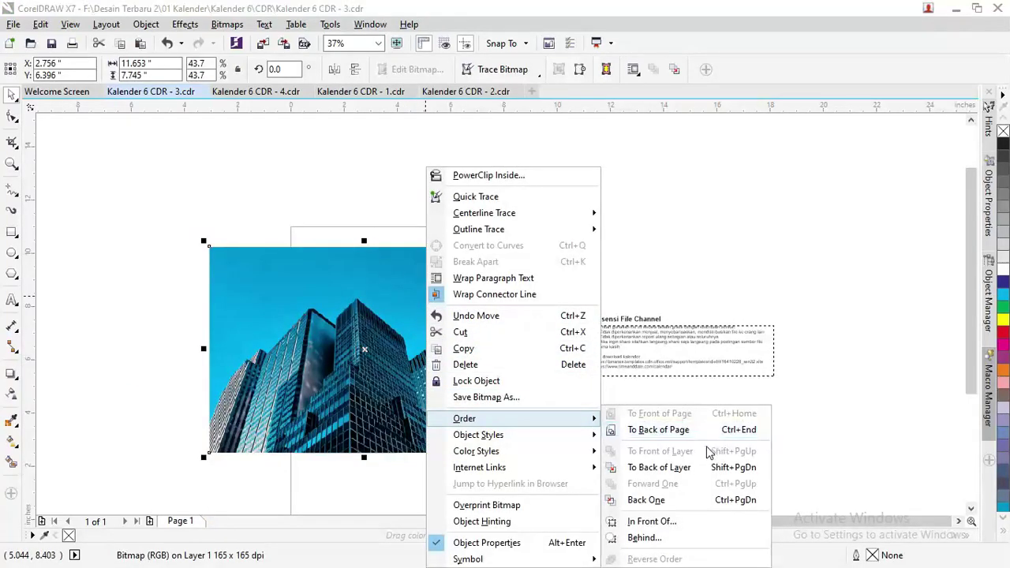
{"action": "left_click", "coordinate": [700, 430]}
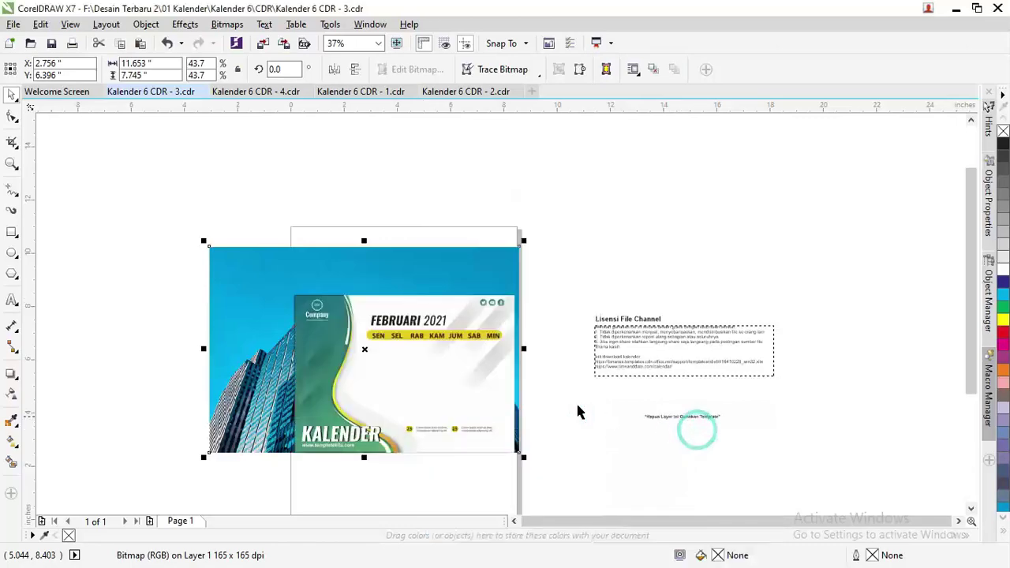
{"action": "scroll", "coordinate": [309, 344], "scroll_direction": "up", "scroll_amount": 2}
{"action": "scroll", "coordinate": [418, 313], "scroll_direction": "up", "scroll_amount": 2}
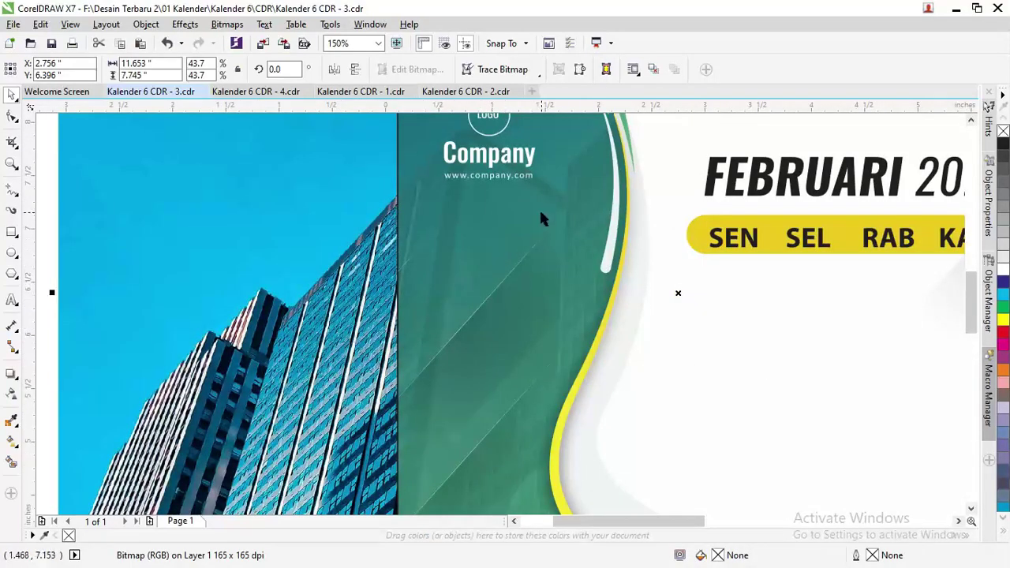
{"action": "scroll", "coordinate": [541, 219], "scroll_direction": "down", "scroll_amount": 6}
{"action": "scroll", "coordinate": [541, 228], "scroll_direction": "up", "scroll_amount": 2}
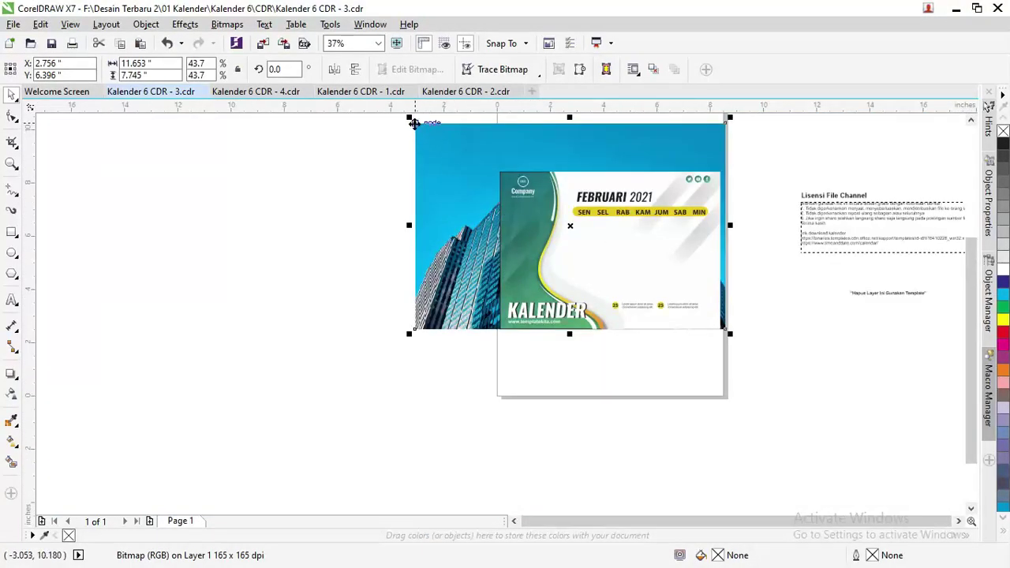
Resize the photo to 33.4% and position it to show left of the teal panel
{"action": "left_click_drag", "start_coordinate": [409, 118], "coordinate": [493, 173]}
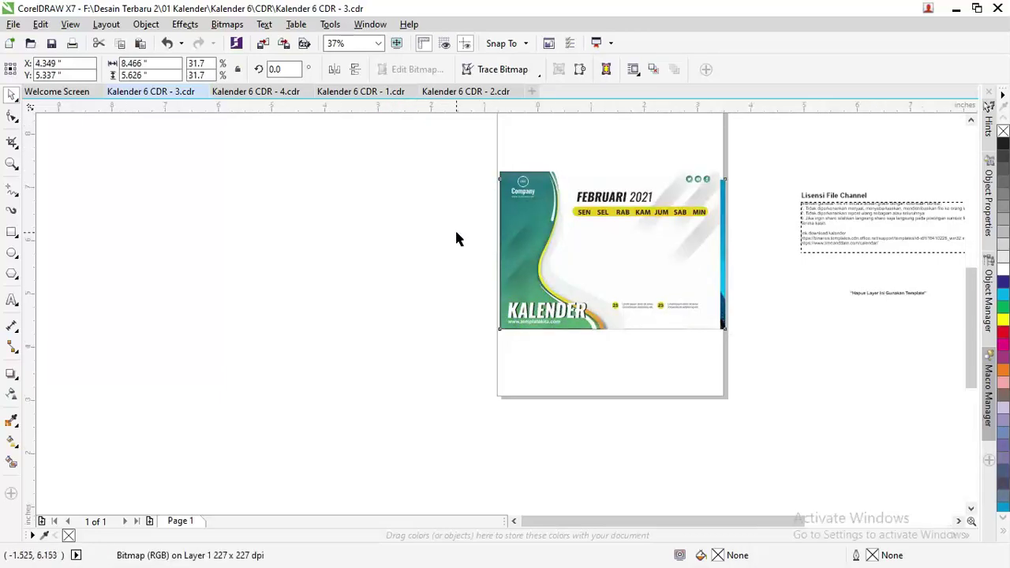
{"action": "scroll", "coordinate": [454, 228], "scroll_direction": "up", "scroll_amount": 2}
{"action": "scroll", "coordinate": [419, 202], "scroll_direction": "down", "scroll_amount": 2}
{"action": "scroll", "coordinate": [419, 202], "scroll_direction": "down", "scroll_amount": 2}
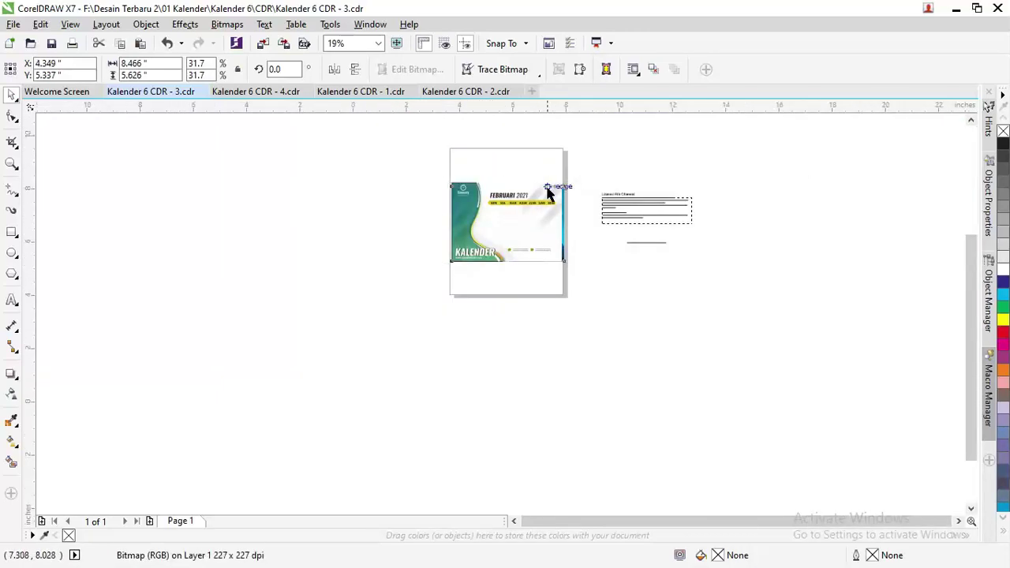
{"action": "scroll", "coordinate": [556, 190], "scroll_direction": "up", "scroll_amount": 4}
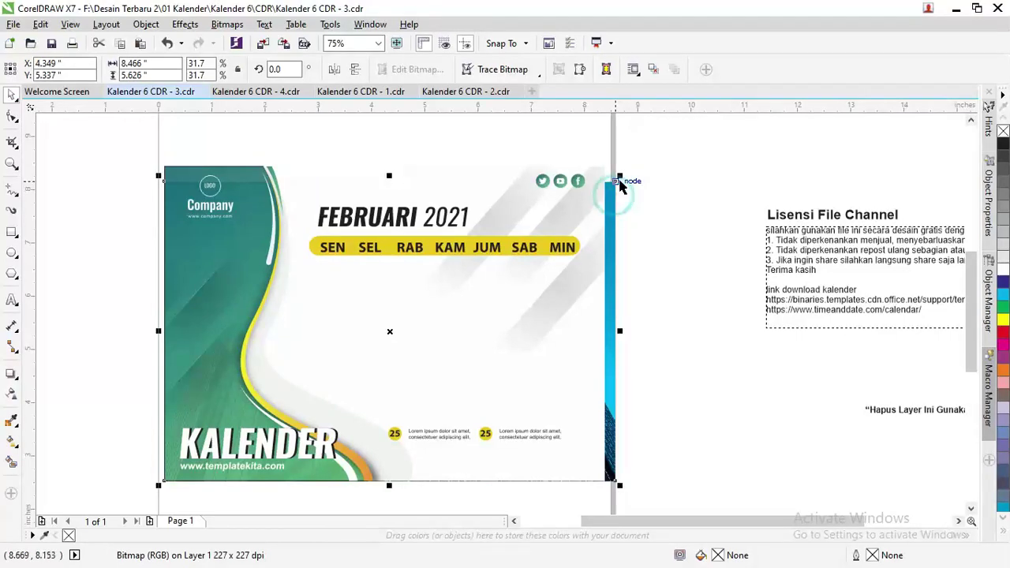
{"action": "left_click_drag", "start_coordinate": [619, 175], "coordinate": [638, 164]}
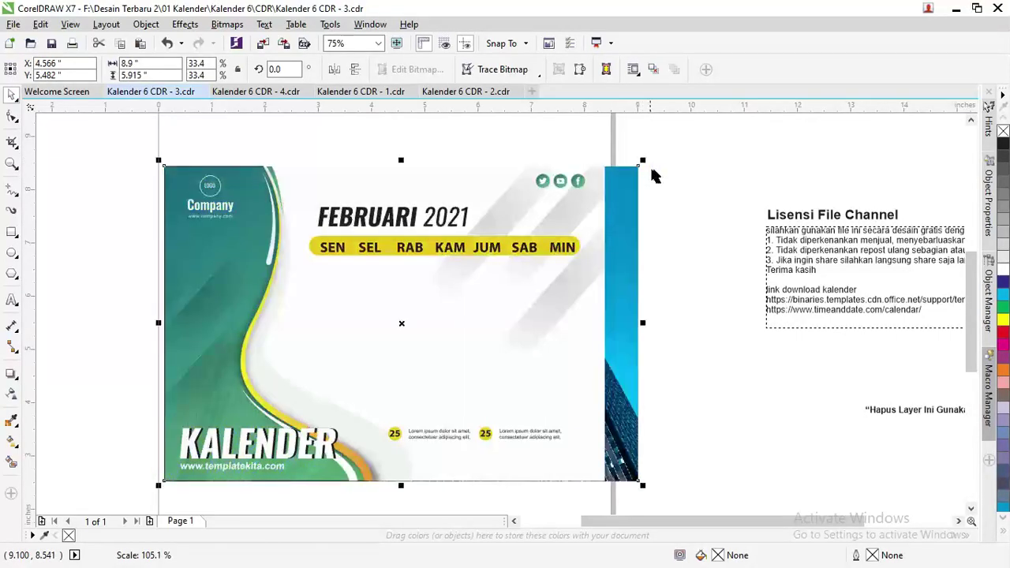
{"action": "scroll", "coordinate": [661, 175], "scroll_direction": "down", "scroll_amount": 2}
{"action": "left_click_drag", "start_coordinate": [645, 216], "coordinate": [561, 217]}
{"action": "scroll", "coordinate": [464, 202], "scroll_direction": "up", "scroll_amount": 2}
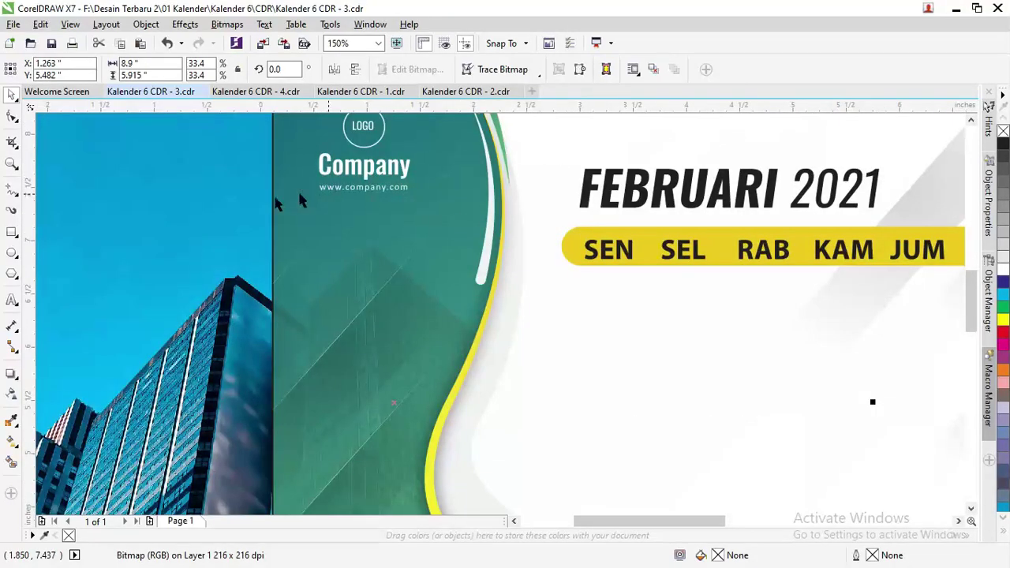
{"action": "scroll", "coordinate": [303, 200], "scroll_direction": "down", "scroll_amount": 1}
{"action": "left_click_drag", "start_coordinate": [181, 232], "coordinate": [194, 232]}
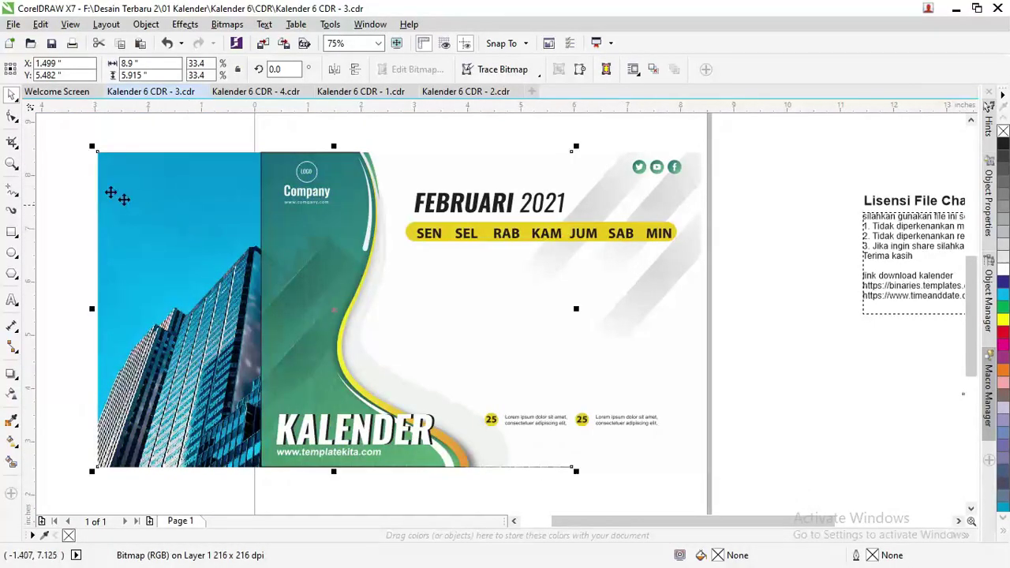
Crop the photo's left edge to the design's edge by moving its two left nodes
{"action": "left_click", "coordinate": [12, 116]}
{"action": "scroll", "coordinate": [102, 173], "scroll_direction": "down", "scroll_amount": 1}
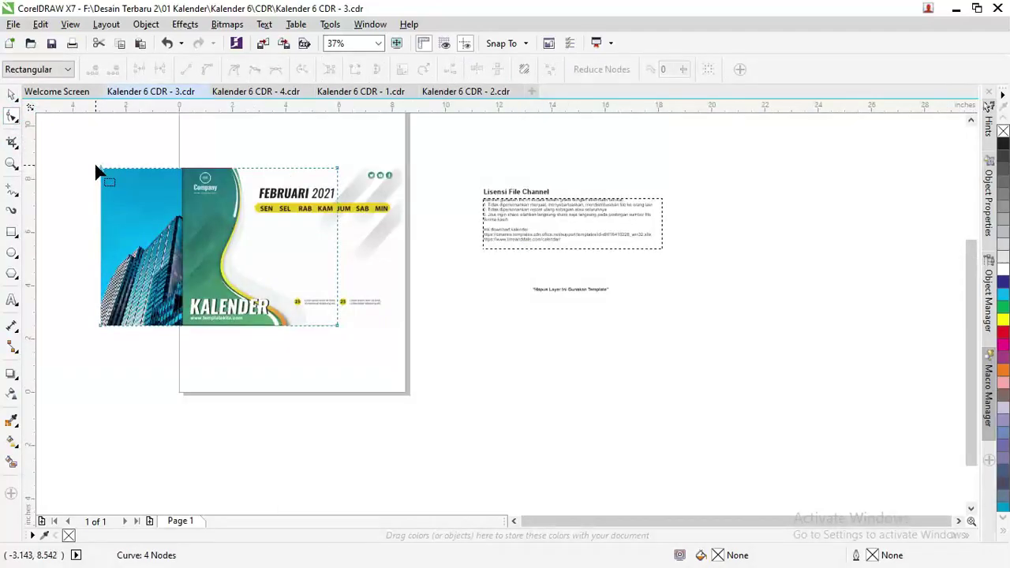
{"action": "left_click", "coordinate": [100, 169]}
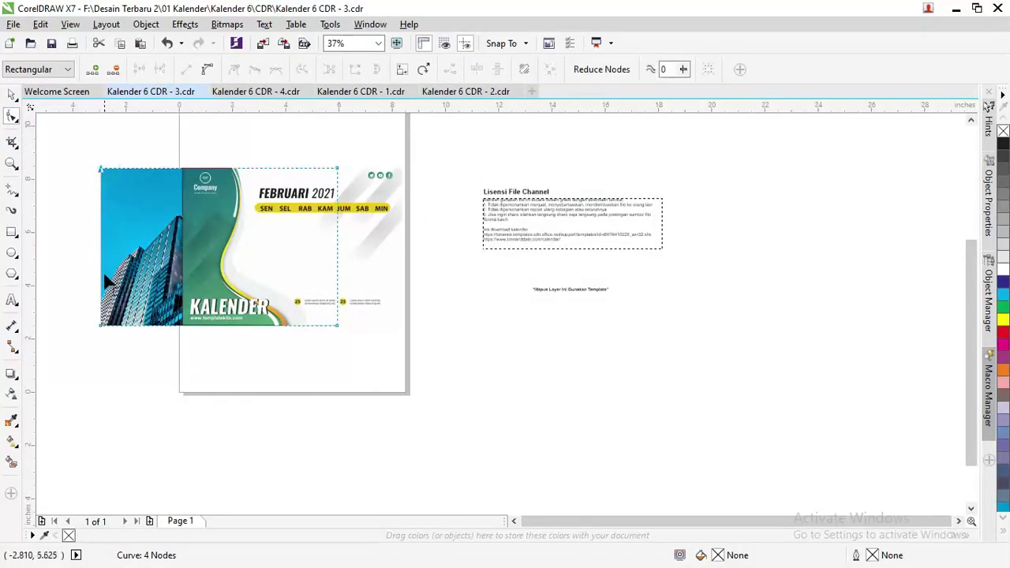
{"action": "left_click", "coordinate": [99, 325]}
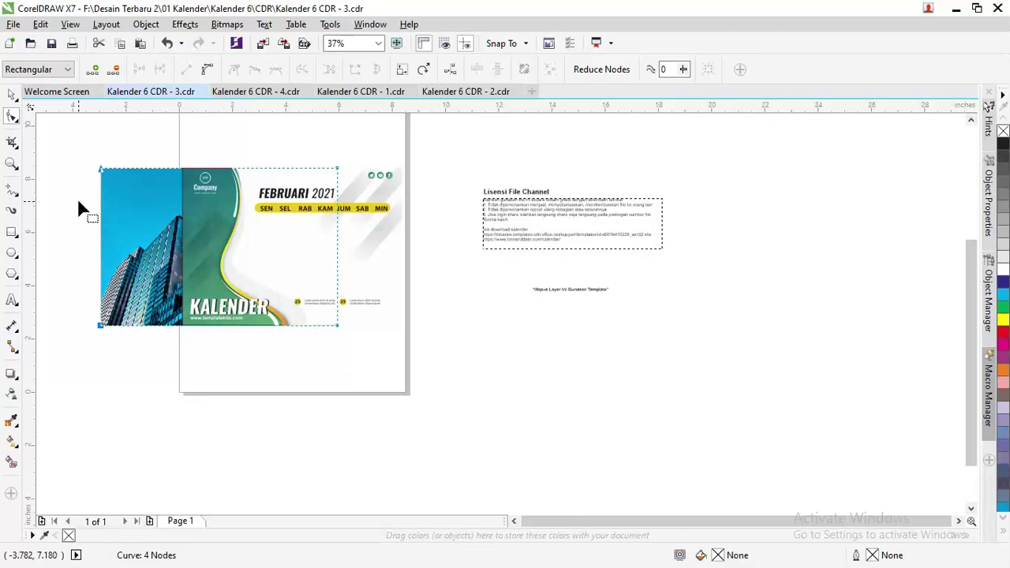
{"action": "left_click_drag", "start_coordinate": [100, 168], "coordinate": [183, 170]}
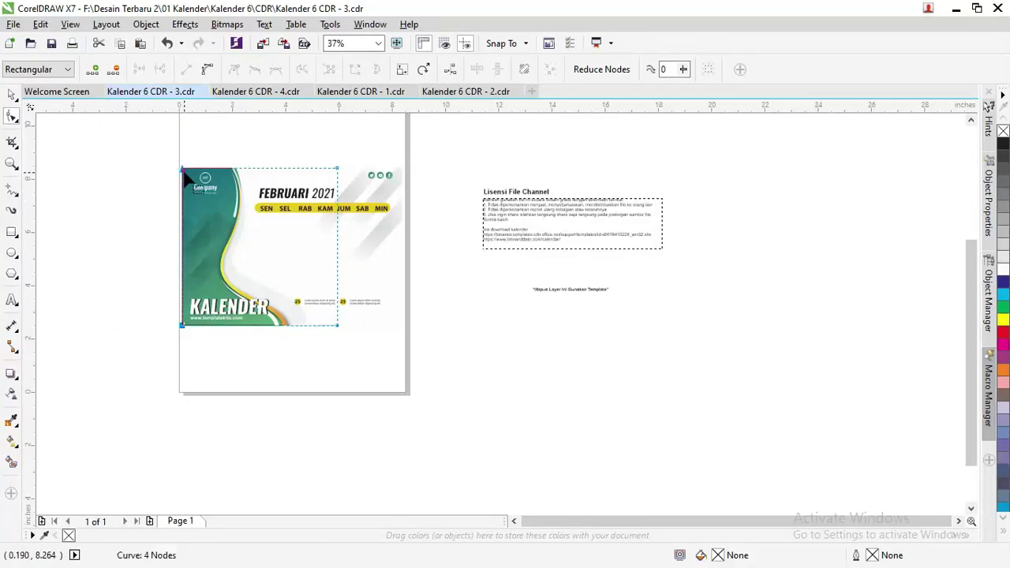
{"action": "left_click", "coordinate": [12, 94]}
{"action": "left_click", "coordinate": [86, 124]}
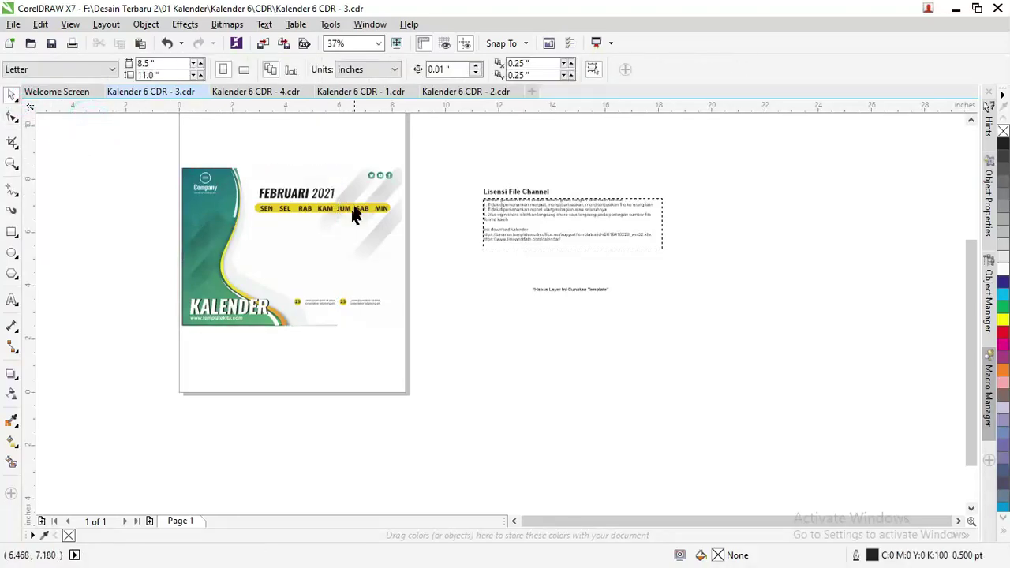
{"action": "scroll", "coordinate": [305, 230], "scroll_direction": "up", "scroll_amount": 3}
{"action": "scroll", "coordinate": [318, 227], "scroll_direction": "up", "scroll_amount": 1}
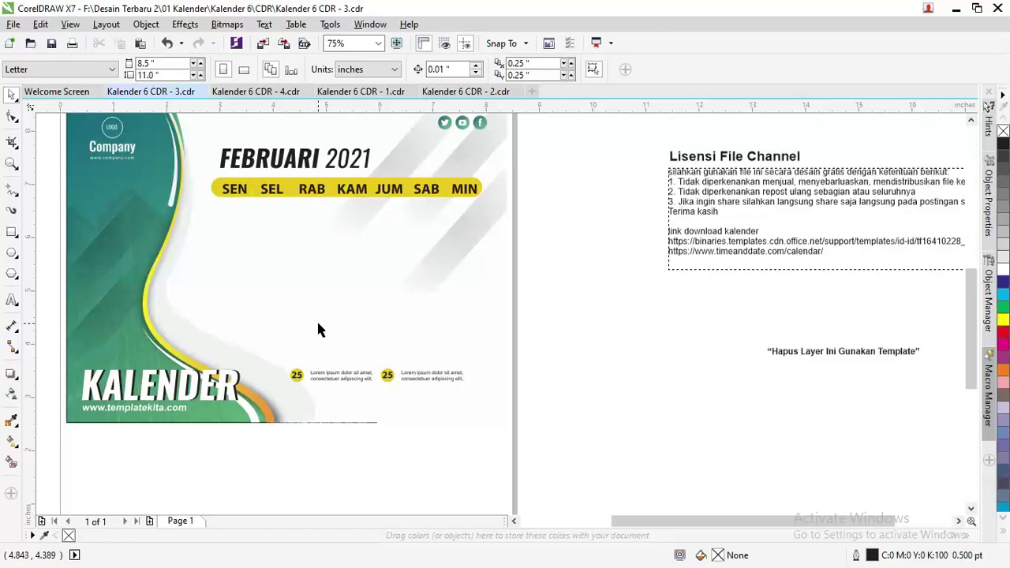
Switch to the Kalender Excel1 workbook
{"action": "key", "text": "alt+Tab"}
{"action": "key", "text": "Tab"}
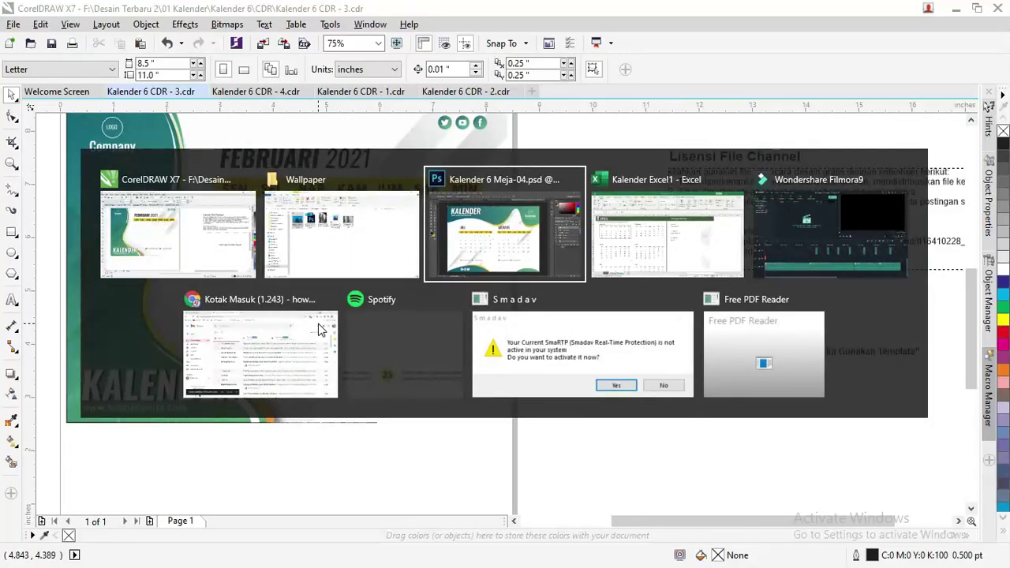
{"action": "key", "text": "Tab"}
{"action": "key", "text": "ctrl+a"}
Copy the January range C4:I9 in Excel and return to CorelDRAW's 3.cdr
{"action": "right_click", "coordinate": [146, 257]}
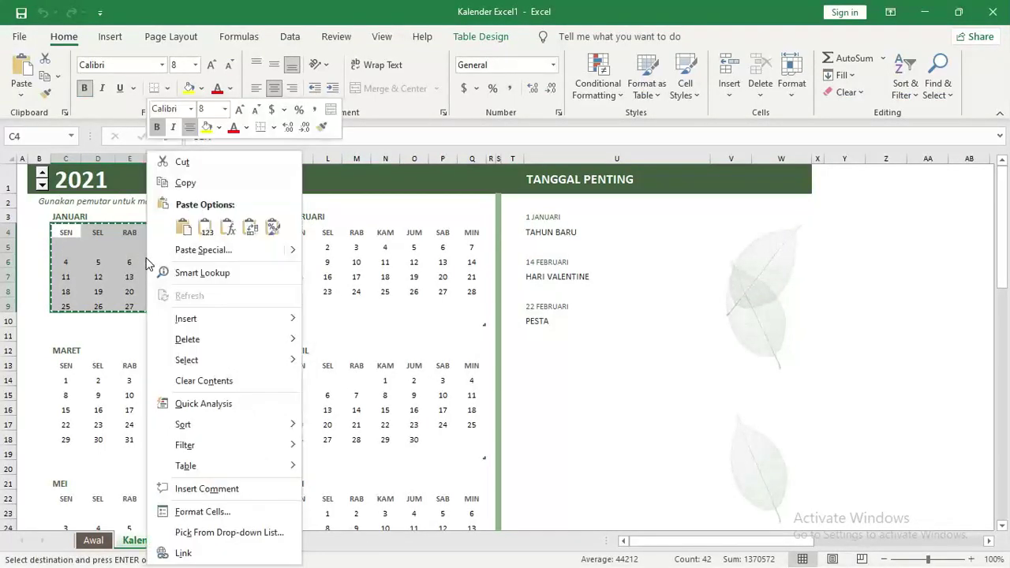
{"action": "left_click", "coordinate": [203, 182]}
{"action": "key", "text": "alt+Tab"}
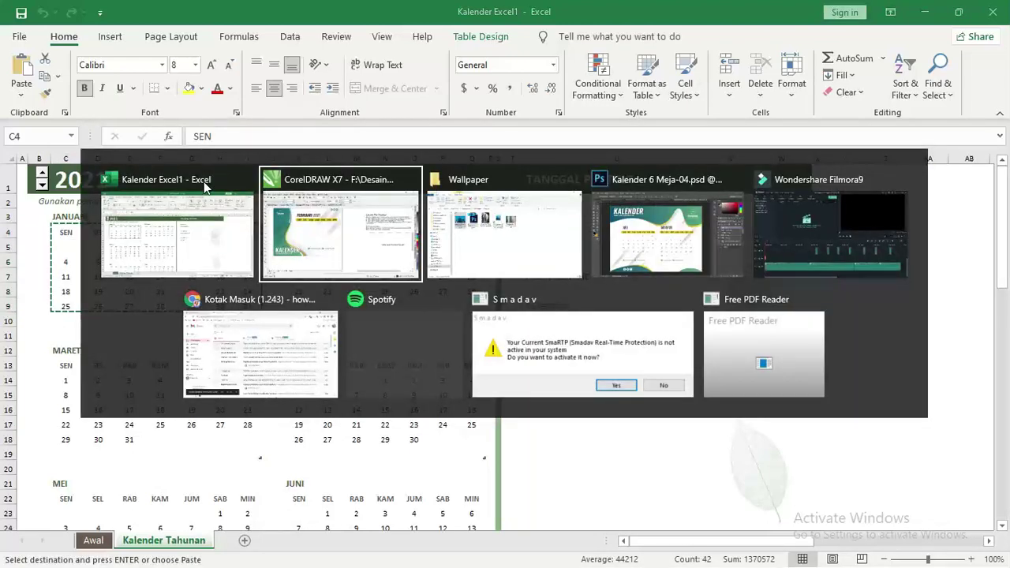
{"action": "key", "text": "Tab"}
{"action": "key", "text": "Tab"}
{"action": "key", "text": "Tab"}
{"action": "key", "text": "Tab"}
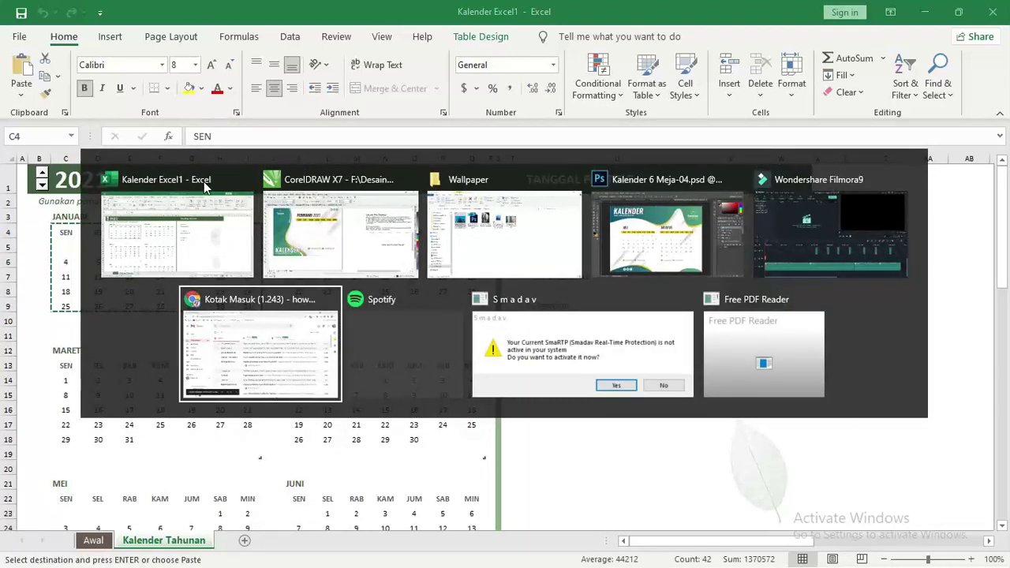
{"action": "key", "text": "Tab"}
{"action": "key", "text": "Tab"}
{"action": "key", "text": "Tab"}
{"action": "key", "text": "Tab"}
{"action": "key", "text": "Tab"}
{"action": "scroll", "coordinate": [197, 249], "scroll_direction": "down", "scroll_amount": 2}
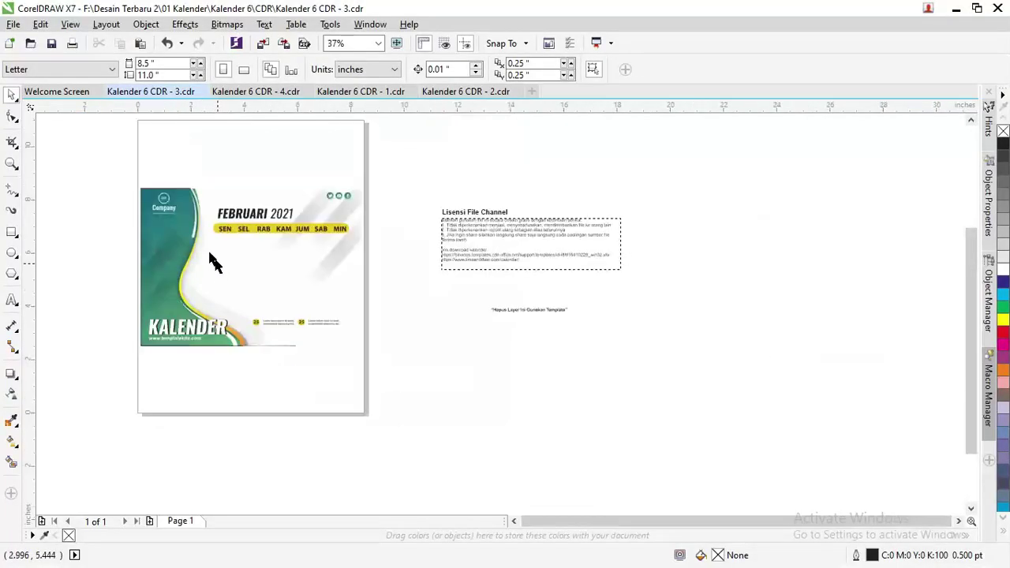
Paste the copied Excel date grid as Text via Paste Special, giving Arial 12 pt paragraph text
{"action": "left_click", "coordinate": [40, 24]}
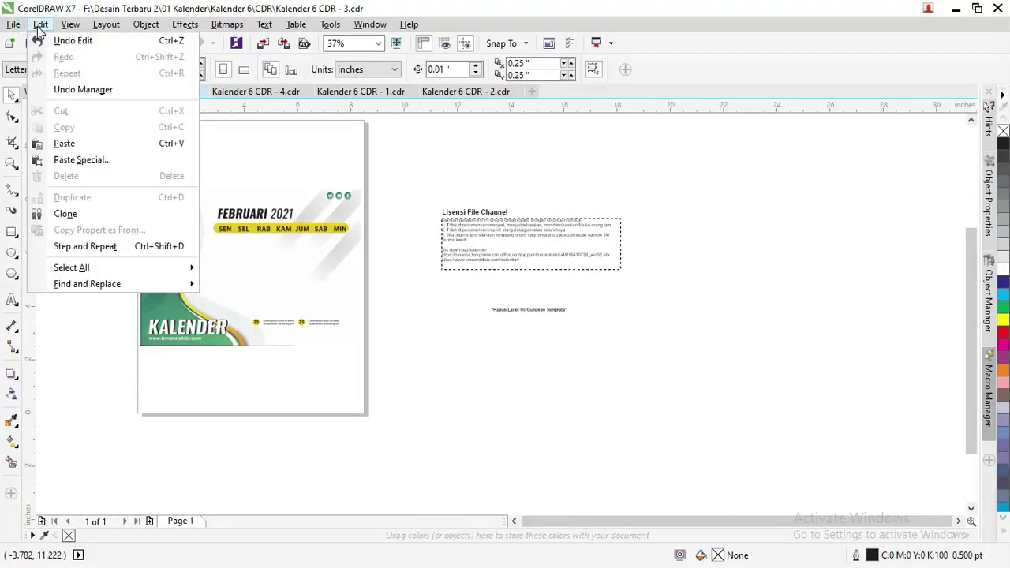
{"action": "left_click", "coordinate": [81, 161]}
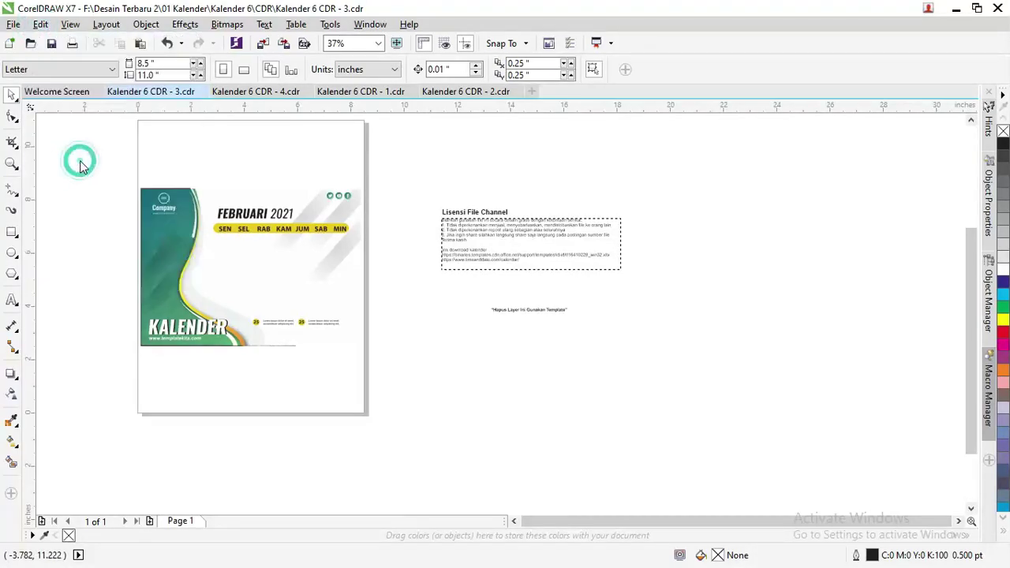
{"action": "left_click_drag", "start_coordinate": [444, 207], "coordinate": [484, 183]}
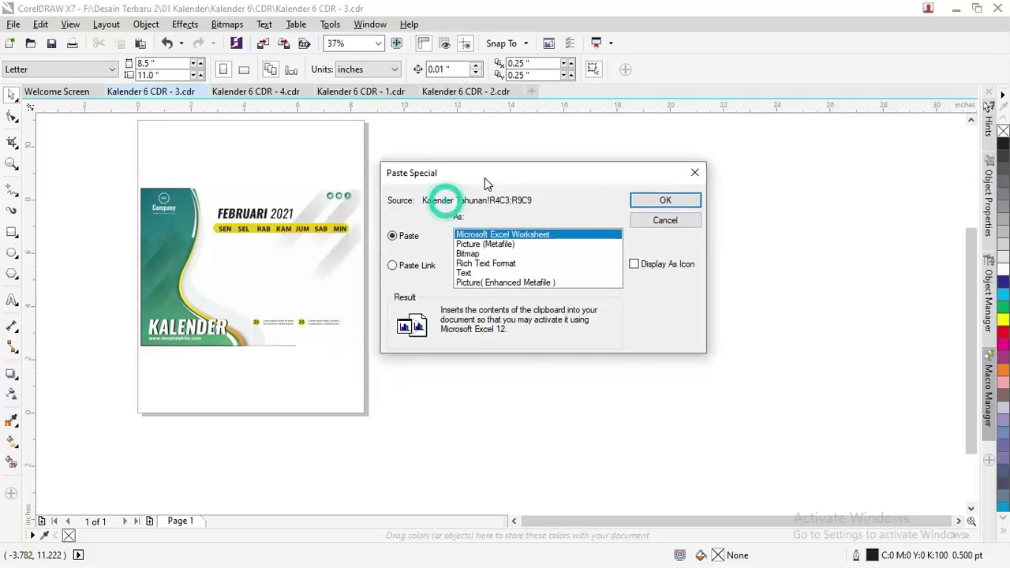
{"action": "left_click", "coordinate": [465, 273]}
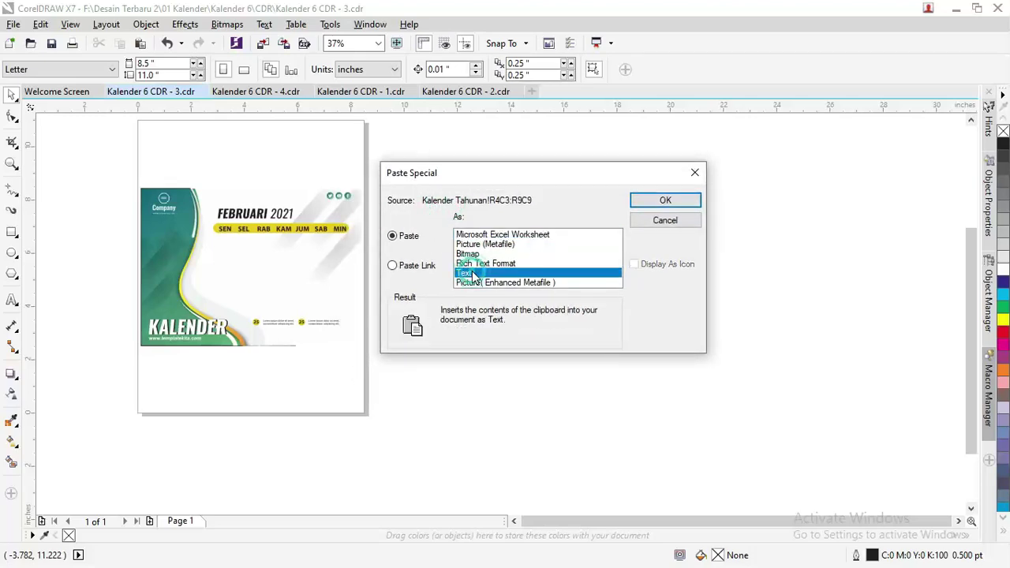
{"action": "left_click", "coordinate": [665, 199]}
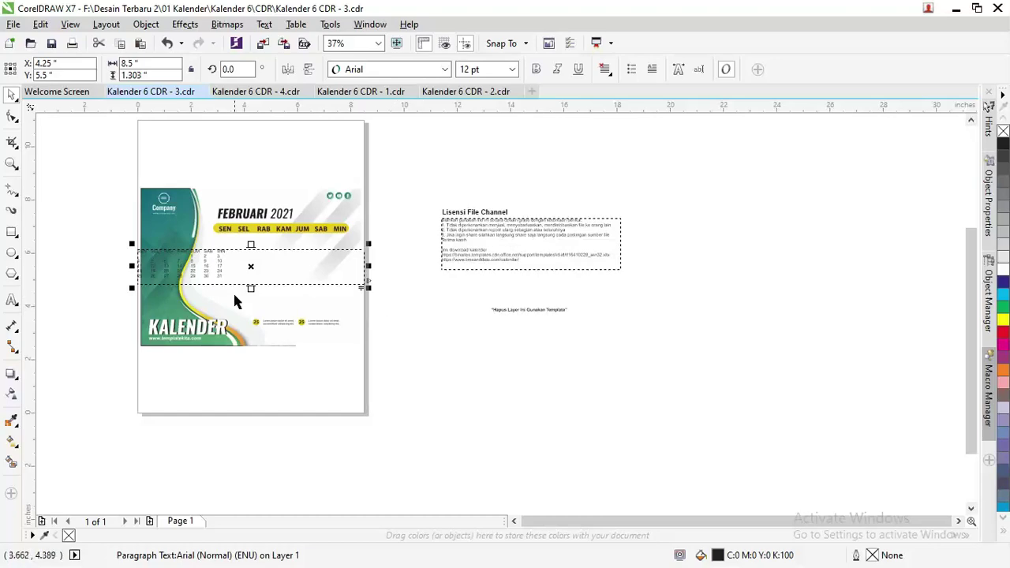
Narrow the pasted date text frame and move it under the day headers
{"action": "scroll", "coordinate": [214, 267], "scroll_direction": "up", "scroll_amount": 2}
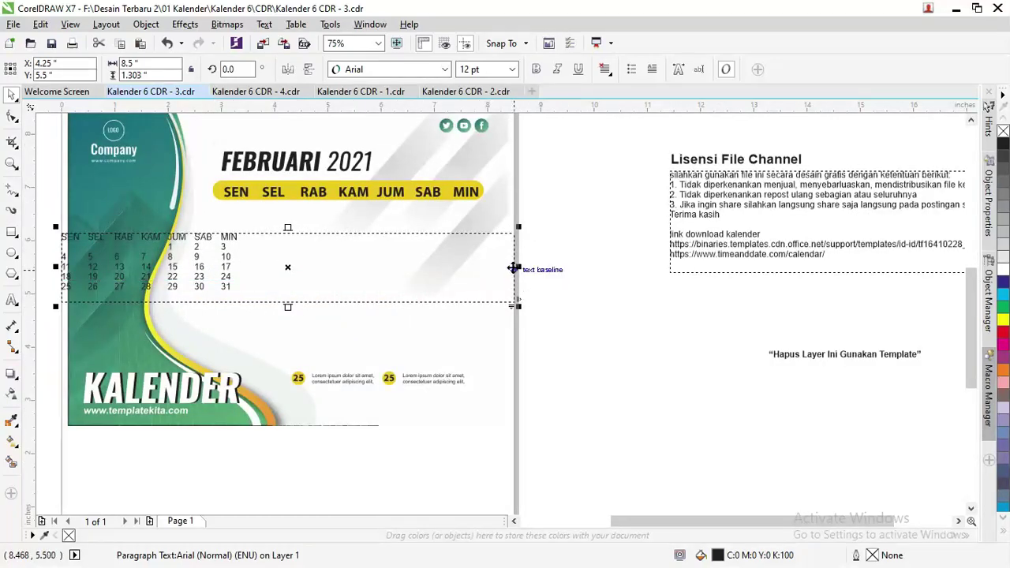
{"action": "left_click_drag", "start_coordinate": [517, 269], "coordinate": [249, 267]}
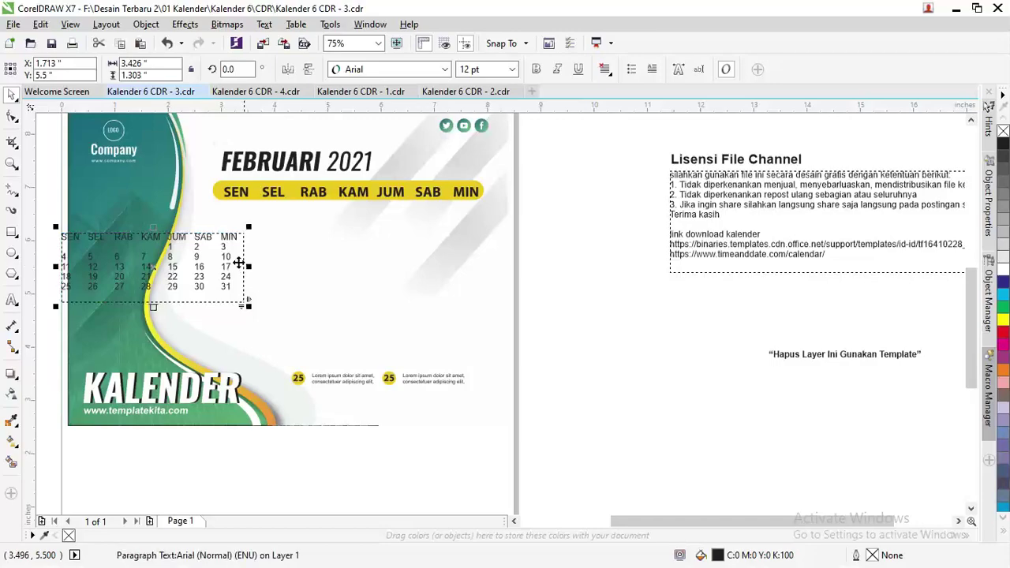
{"action": "left_click_drag", "start_coordinate": [197, 241], "coordinate": [367, 228]}
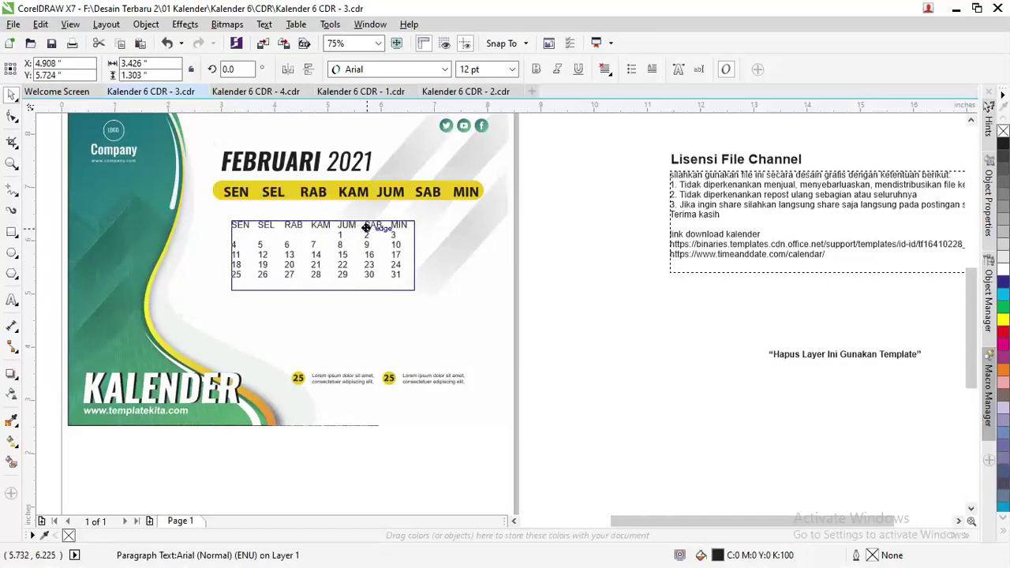
Delete the duplicate SEN…MIN day-name line from the pasted text, leaving dates 1–31
{"action": "scroll", "coordinate": [315, 236], "scroll_direction": "up", "scroll_amount": 2}
{"action": "double_click", "coordinate": [167, 215]}
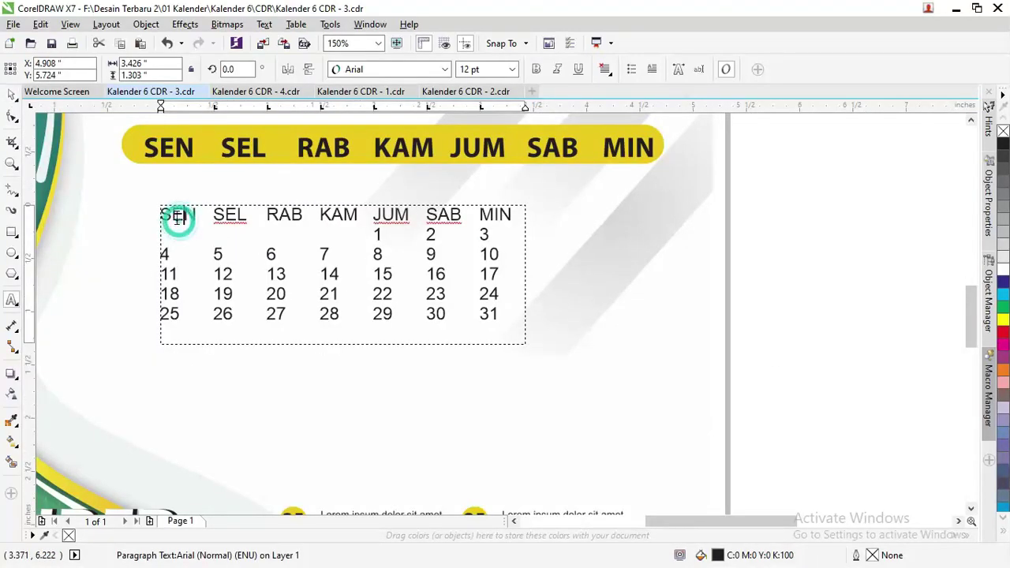
{"action": "triple_click", "coordinate": [161, 214]}
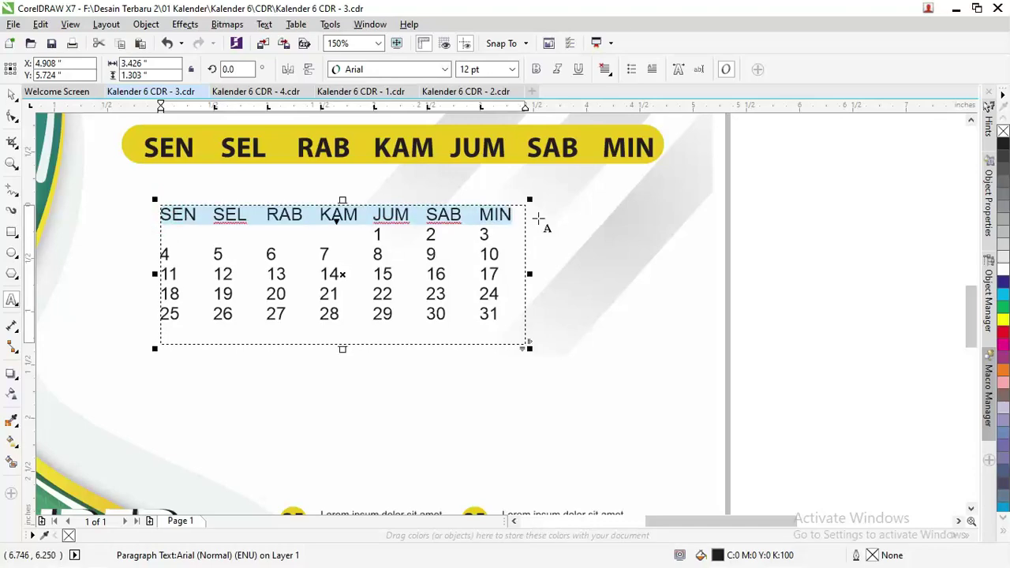
{"action": "key", "text": "Delete"}
{"action": "key", "text": "Delete"}
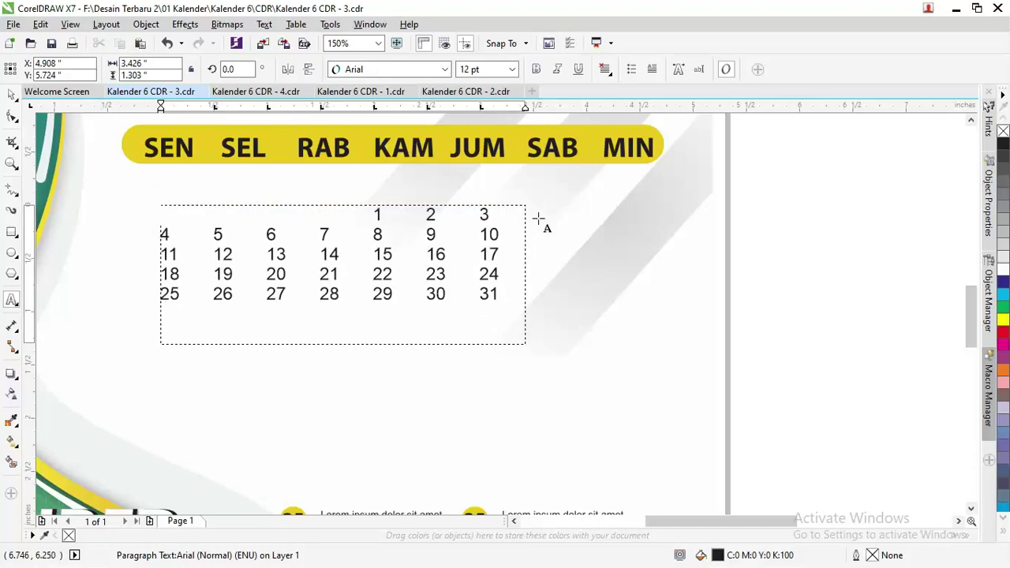
{"action": "left_click", "coordinate": [12, 95]}
Widen the line spacing between date rows and trim the frame's bottom edge closer to the dates
{"action": "left_click", "coordinate": [12, 116]}
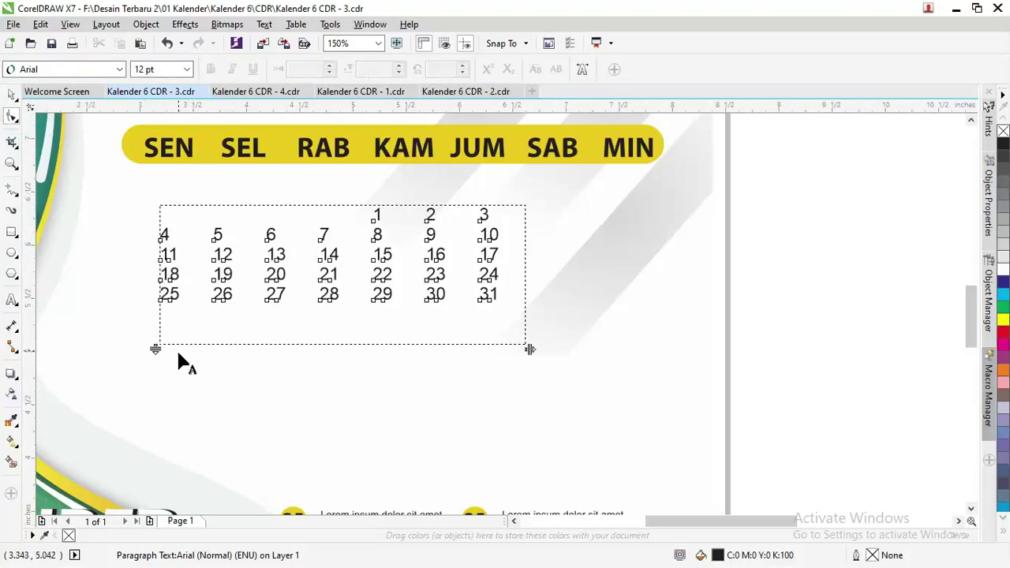
{"action": "left_click_drag", "start_coordinate": [156, 349], "coordinate": [154, 497]}
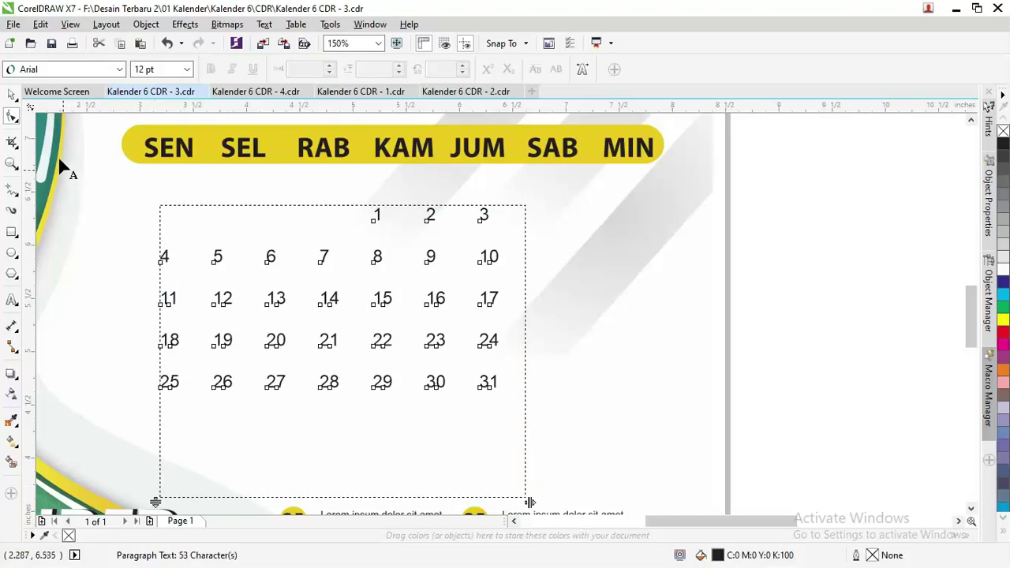
{"action": "left_click", "coordinate": [11, 96]}
{"action": "scroll", "coordinate": [159, 212], "scroll_direction": "down", "scroll_amount": 2}
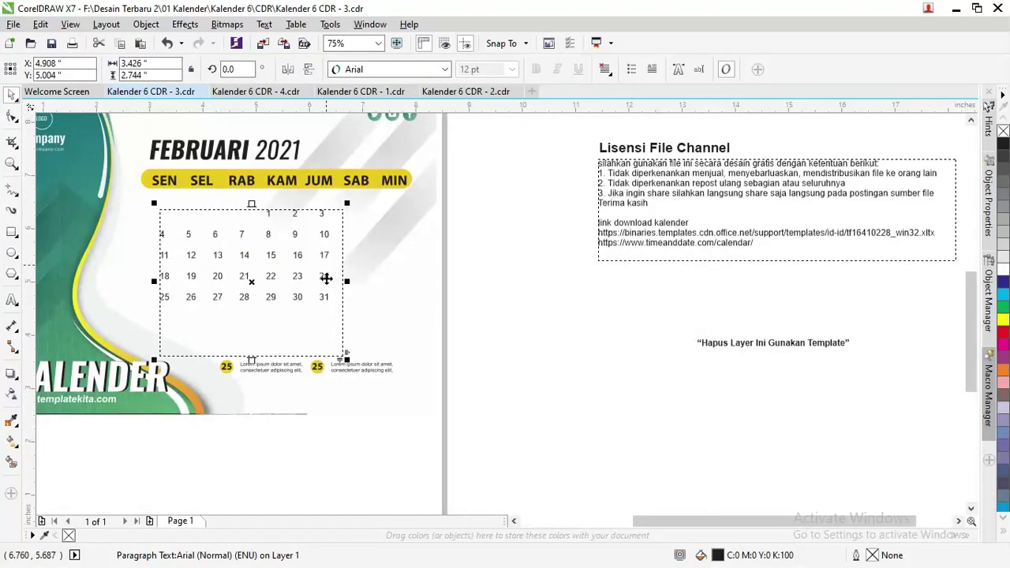
{"action": "left_click_drag", "start_coordinate": [345, 362], "coordinate": [344, 322]}
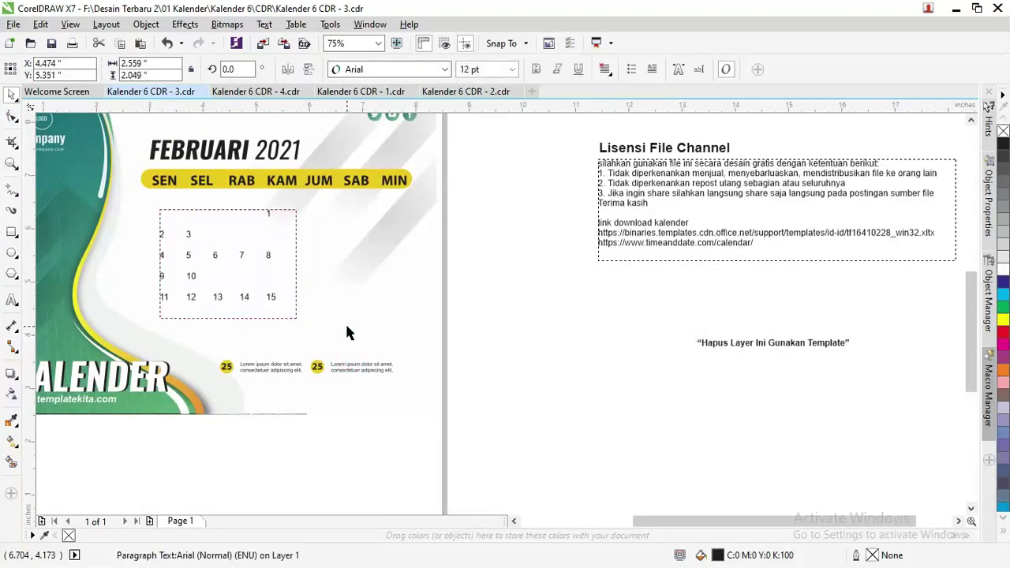
{"action": "key", "text": "ctrl+z"}
{"action": "left_click_drag", "start_coordinate": [251, 352], "coordinate": [250, 316]}
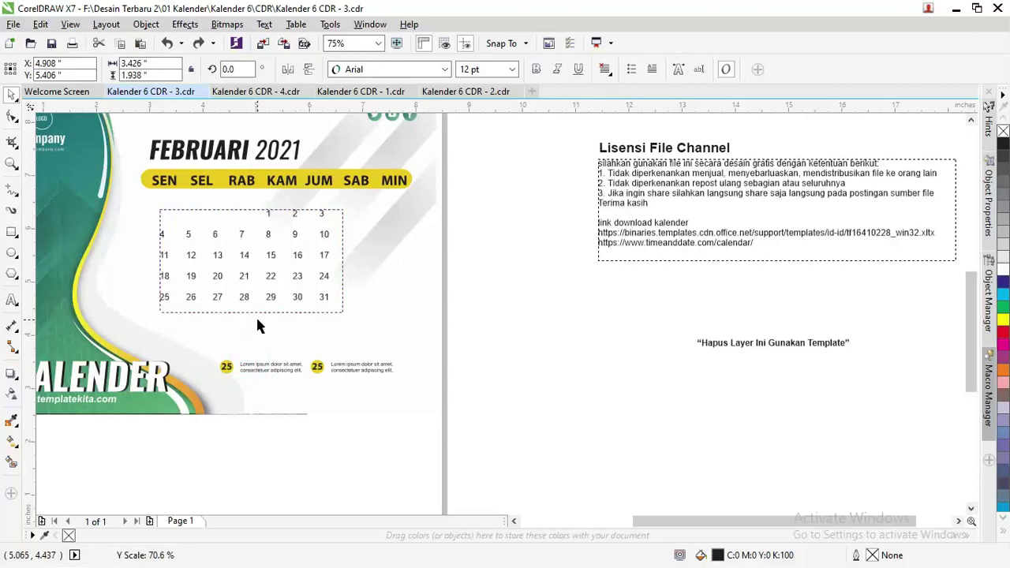
Convert the dates to curves, enlarge them to about 147.7%, and nudge them under SEN–MIN
{"action": "right_click", "coordinate": [327, 239]}
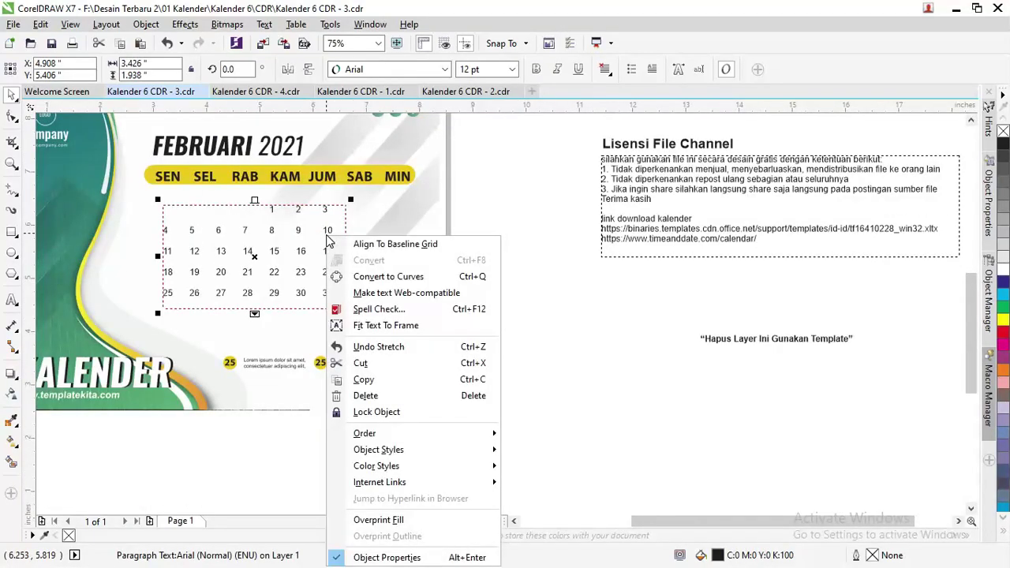
{"action": "left_click", "coordinate": [365, 278]}
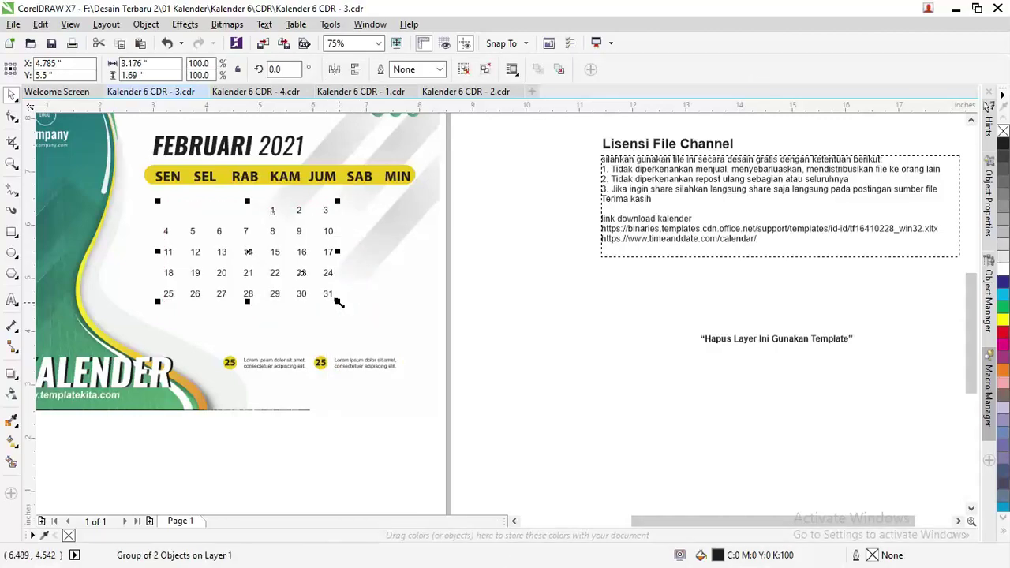
{"action": "mouse_move", "coordinate": [339, 303]}
{"action": "left_mouse_down"}
{"action": "mouse_move", "coordinate": [394, 336]}
{"action": "mouse_move", "coordinate": [396, 236]}
{"action": "left_mouse_up"}
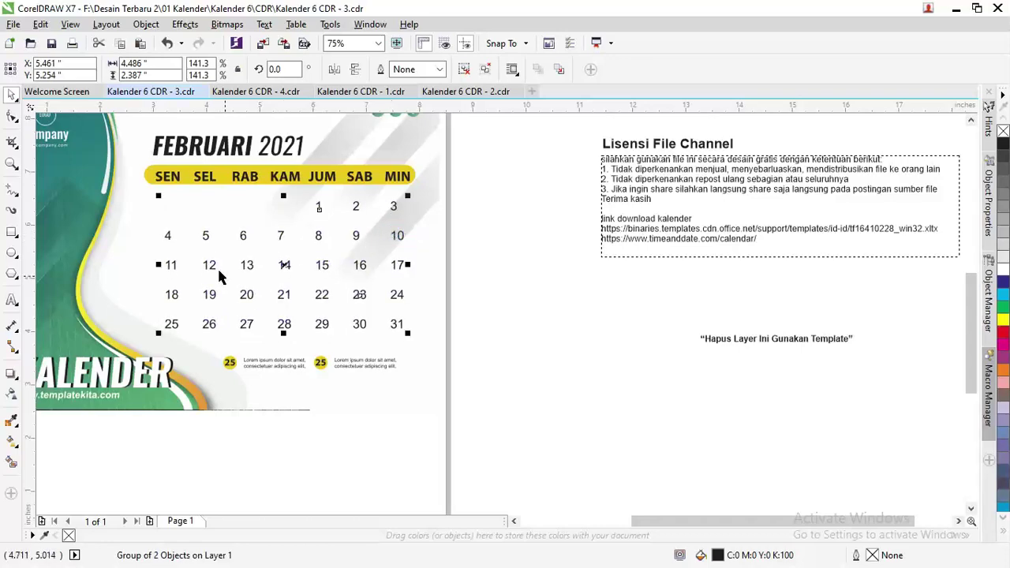
{"action": "left_click_drag", "start_coordinate": [160, 198], "coordinate": [149, 191]}
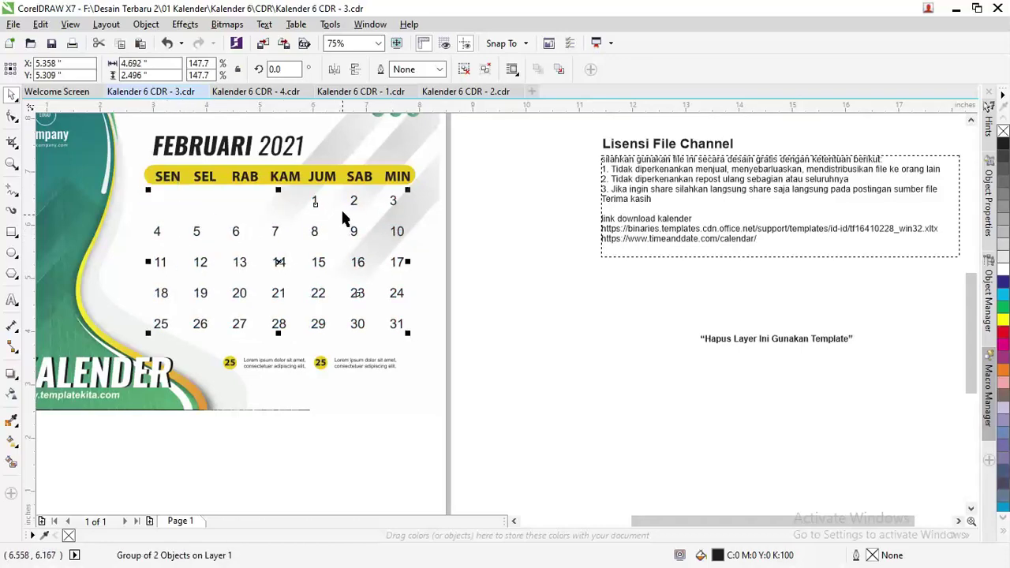
{"action": "left_click_drag", "start_coordinate": [352, 203], "coordinate": [355, 203]}
{"action": "left_click", "coordinate": [479, 237]}
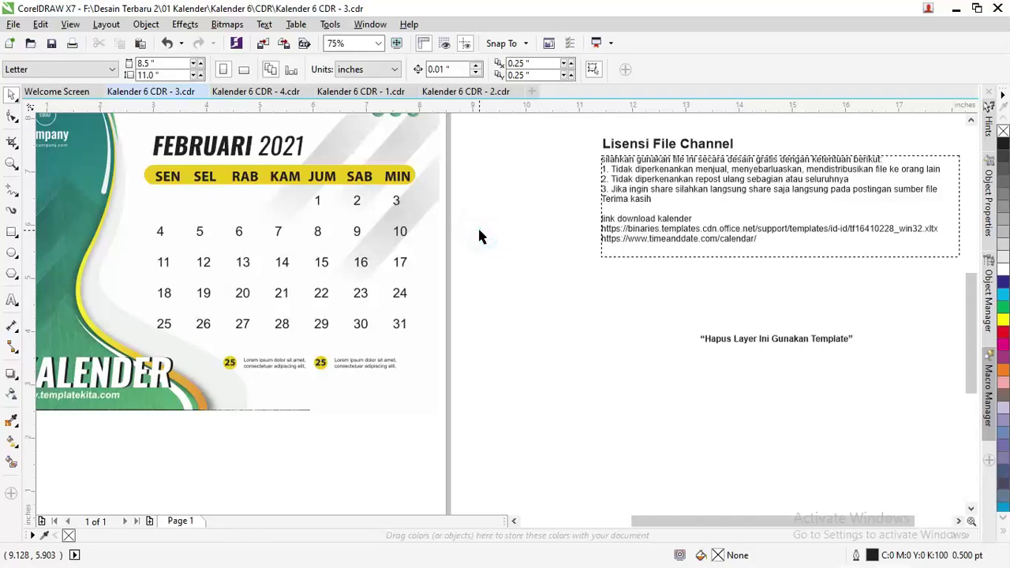
Give the date-number group a black hairline outline from the color palette
{"action": "left_click", "coordinate": [400, 231]}
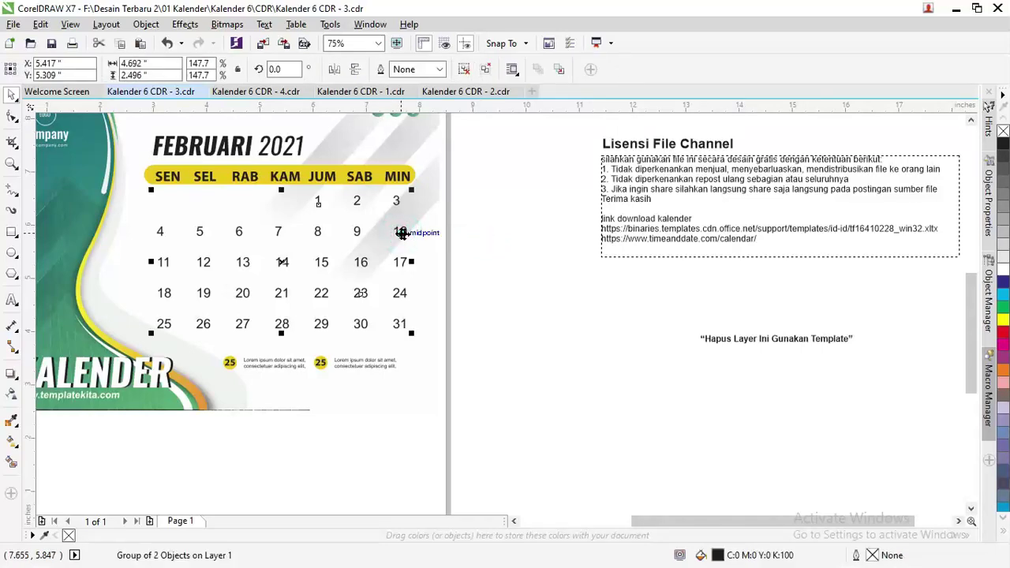
{"action": "right_click", "coordinate": [1003, 147]}
{"action": "scroll", "coordinate": [342, 207], "scroll_direction": "up", "scroll_amount": 2}
{"action": "scroll", "coordinate": [341, 207], "scroll_direction": "up", "scroll_amount": 1}
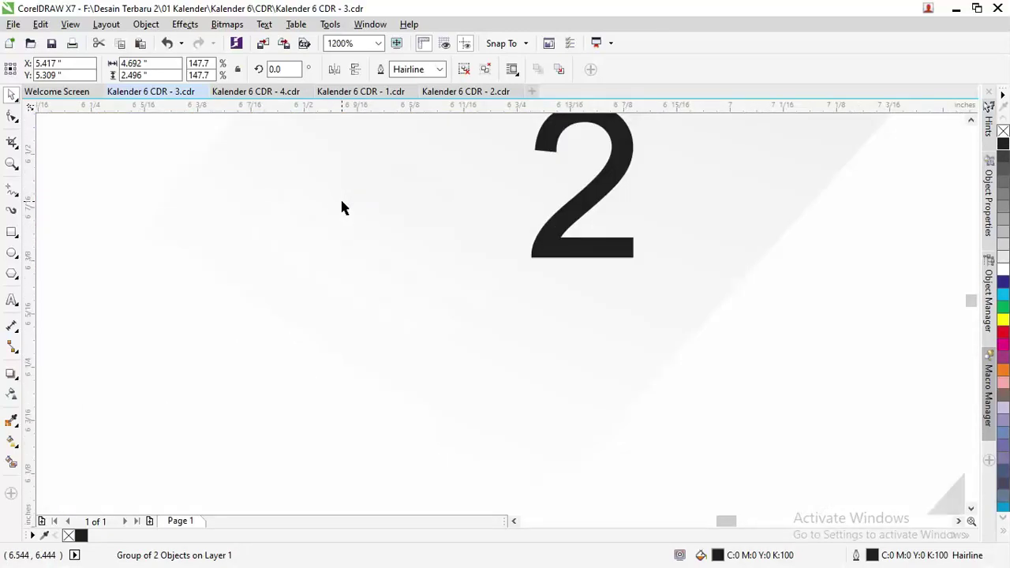
{"action": "scroll", "coordinate": [341, 207], "scroll_direction": "down", "scroll_amount": 1}
{"action": "scroll", "coordinate": [341, 207], "scroll_direction": "down", "scroll_amount": 2}
{"action": "left_click", "coordinate": [509, 207]}
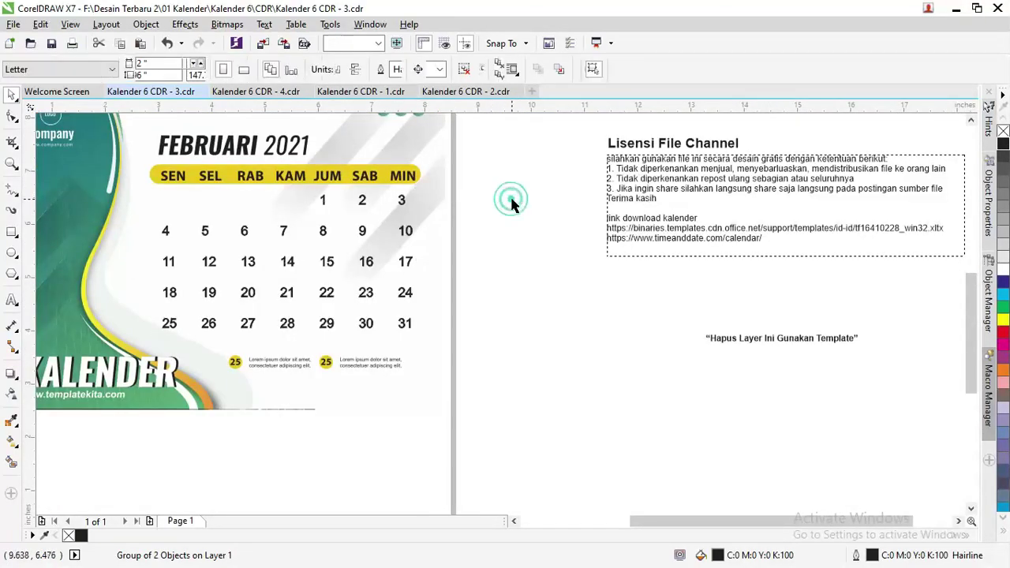
{"action": "scroll", "coordinate": [416, 211], "scroll_direction": "down", "scroll_amount": 1}
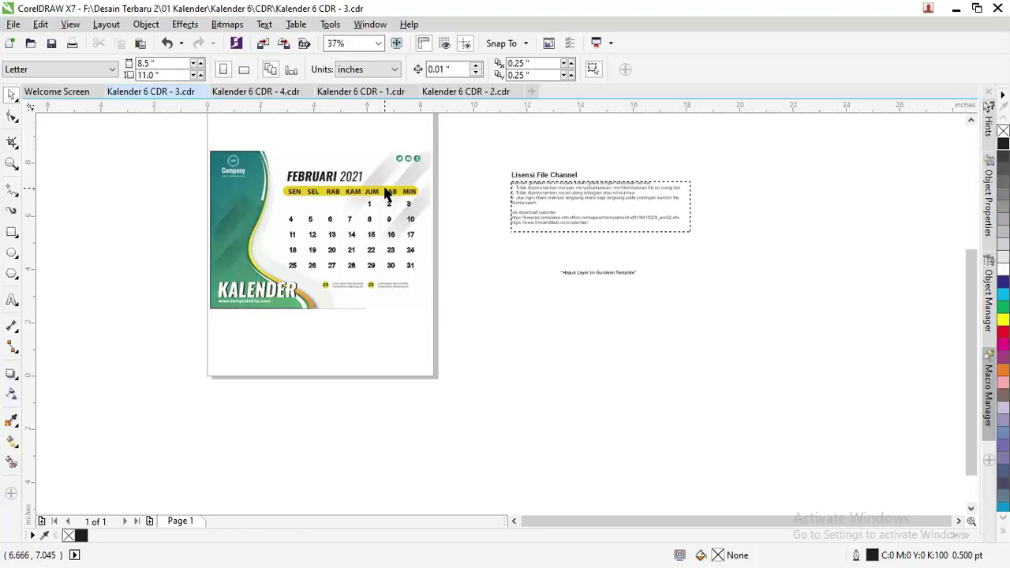
{"action": "scroll", "coordinate": [301, 207], "scroll_direction": "up", "scroll_amount": 1}
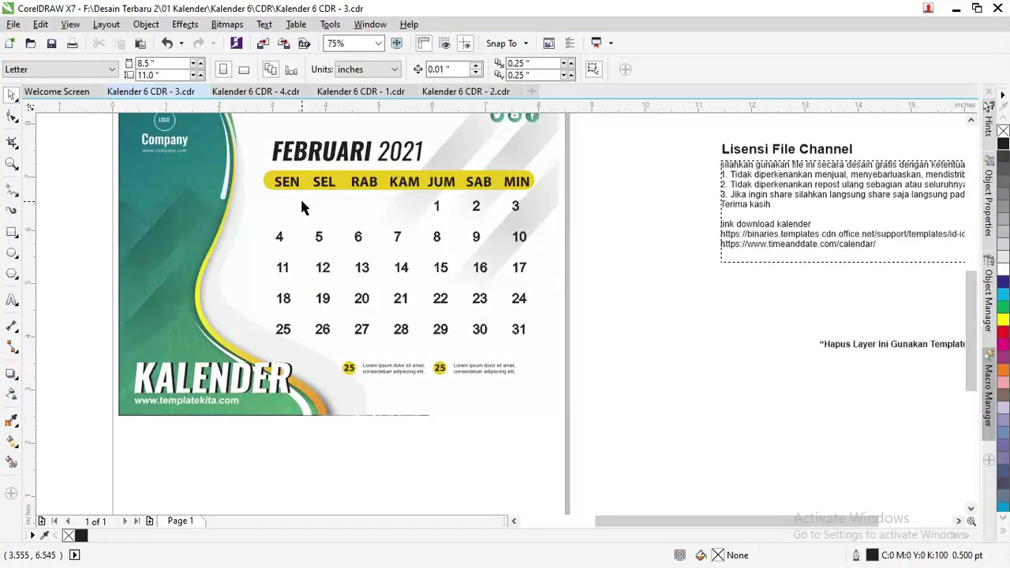
Move the Lisensi File Channel text off the page in files 4 and 1, then return to file 3
{"action": "left_click", "coordinate": [261, 93]}
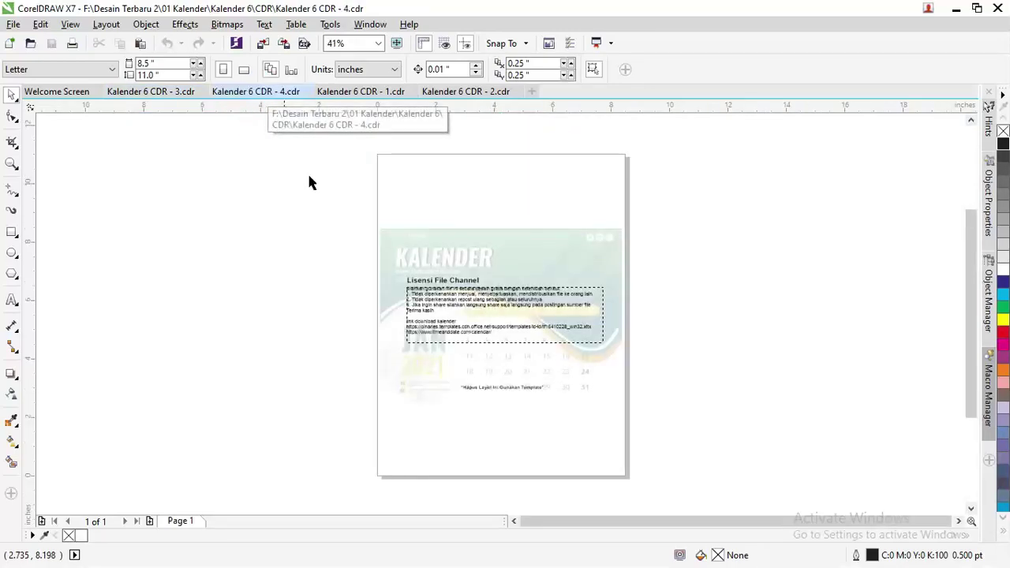
{"action": "left_click_drag", "start_coordinate": [513, 247], "coordinate": [329, 271]}
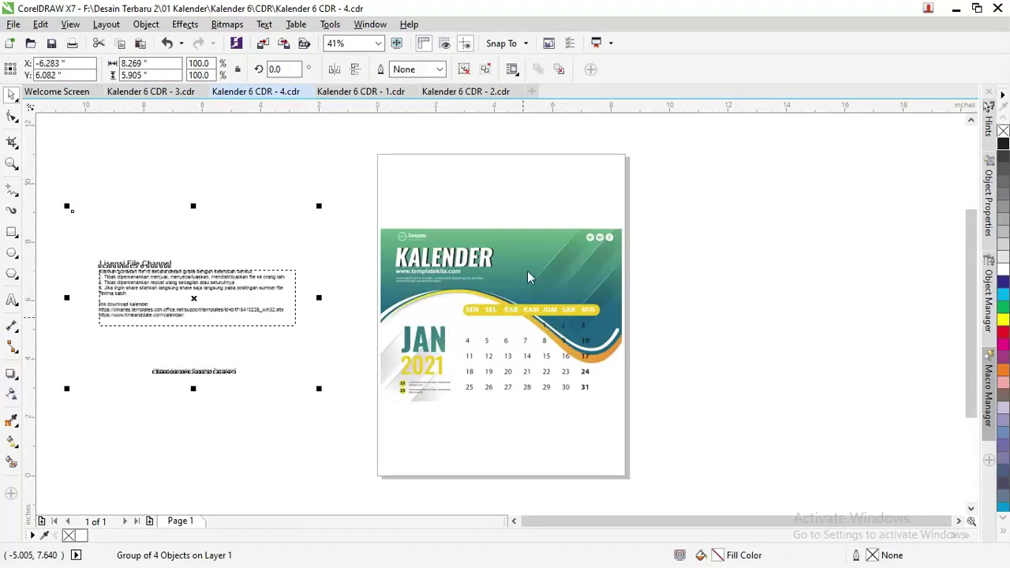
{"action": "left_click", "coordinate": [362, 93]}
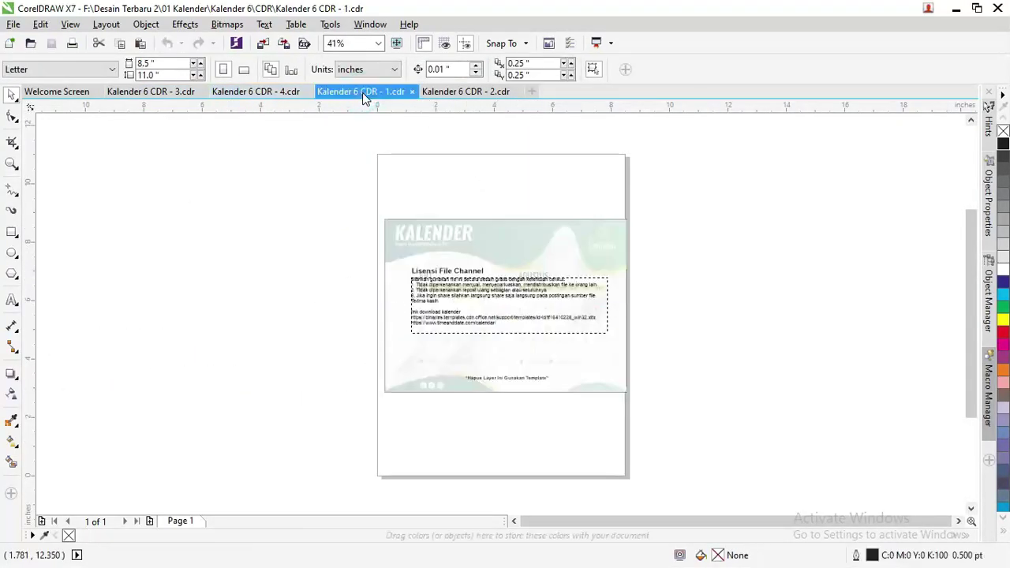
{"action": "left_click_drag", "start_coordinate": [482, 255], "coordinate": [483, 260]}
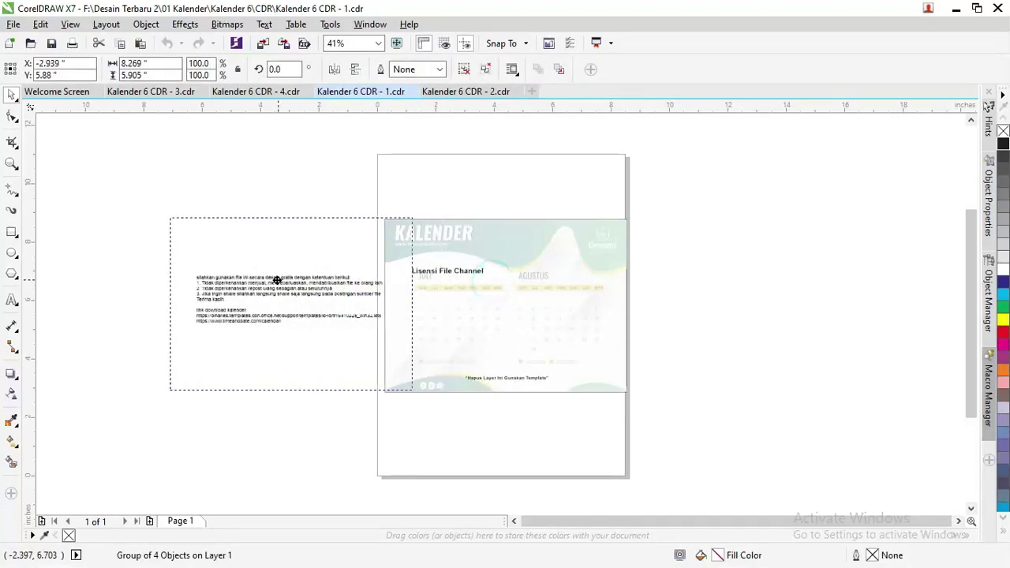
{"action": "left_click_drag", "start_coordinate": [492, 282], "coordinate": [277, 279]}
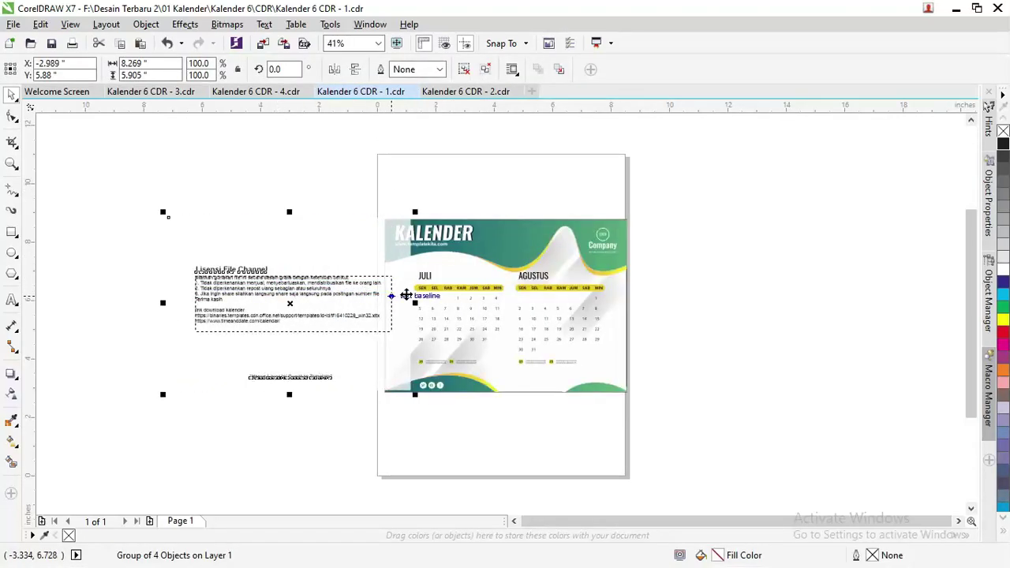
{"action": "left_click", "coordinate": [459, 92]}
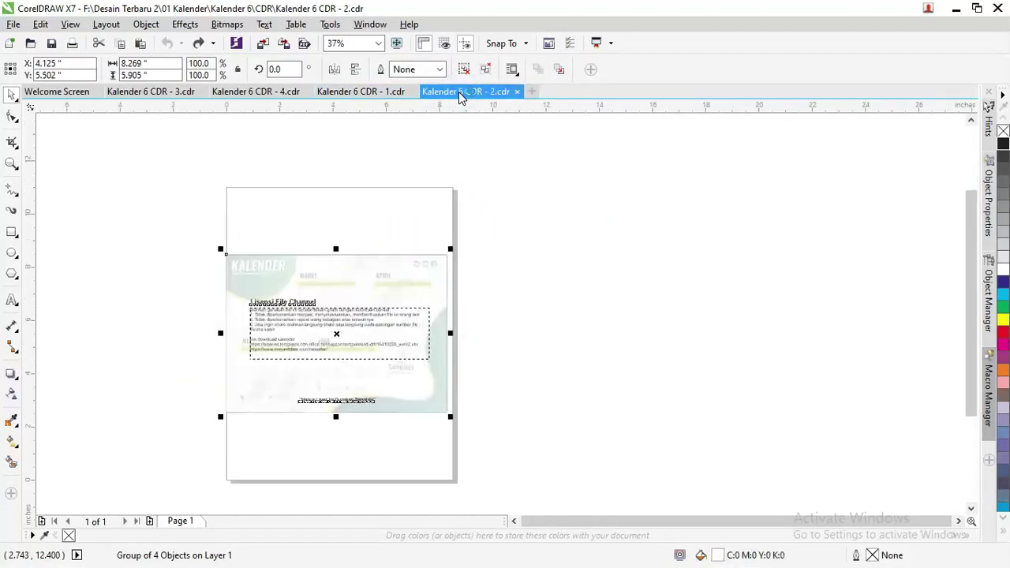
{"action": "left_click", "coordinate": [149, 91]}
{"action": "scroll", "coordinate": [142, 211], "scroll_direction": "up", "scroll_amount": 1}
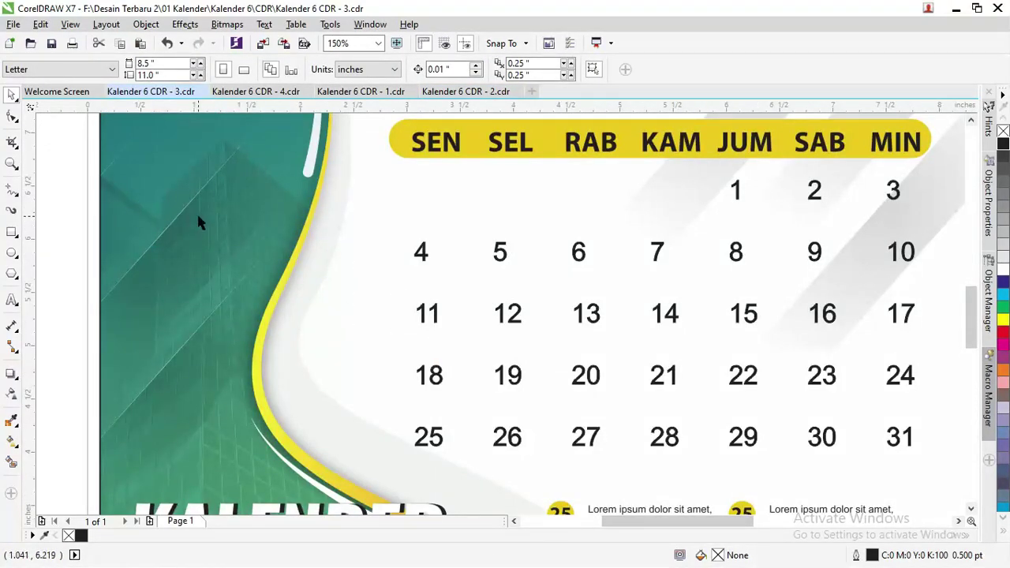
{"action": "scroll", "coordinate": [198, 221], "scroll_direction": "down", "scroll_amount": 1}
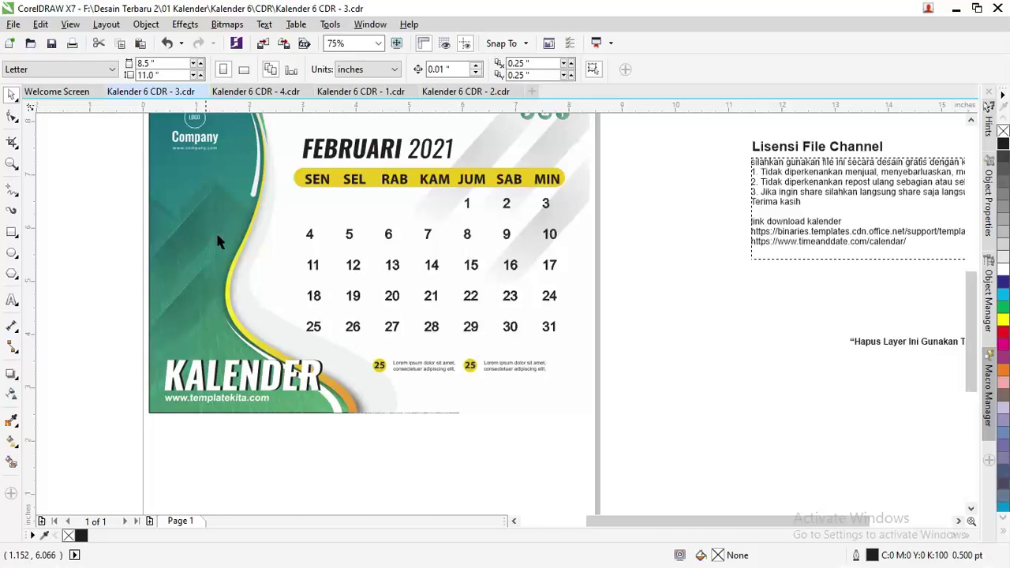
{"action": "left_click_drag", "start_coordinate": [973, 364], "coordinate": [972, 323]}
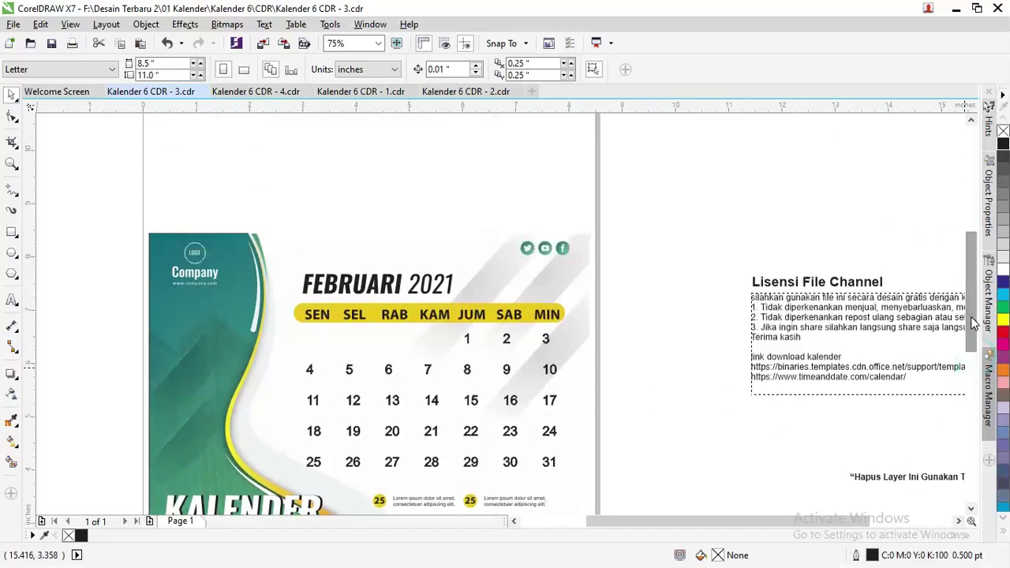